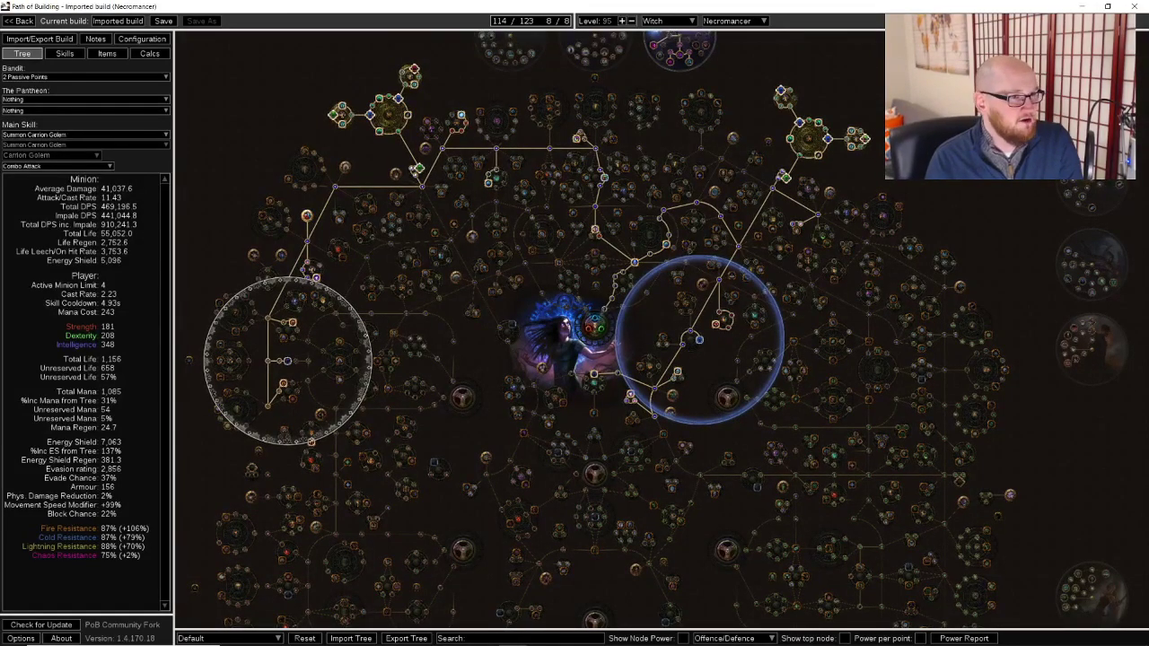
drag(973, 154, 978, 199)
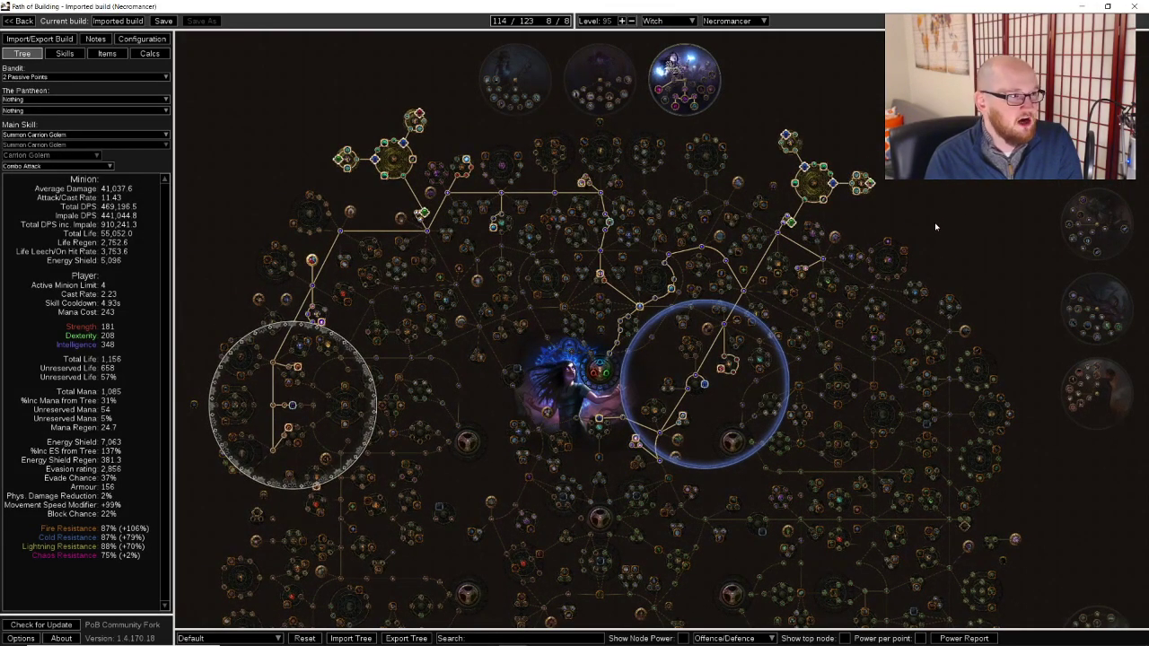
drag(979, 199, 993, 235)
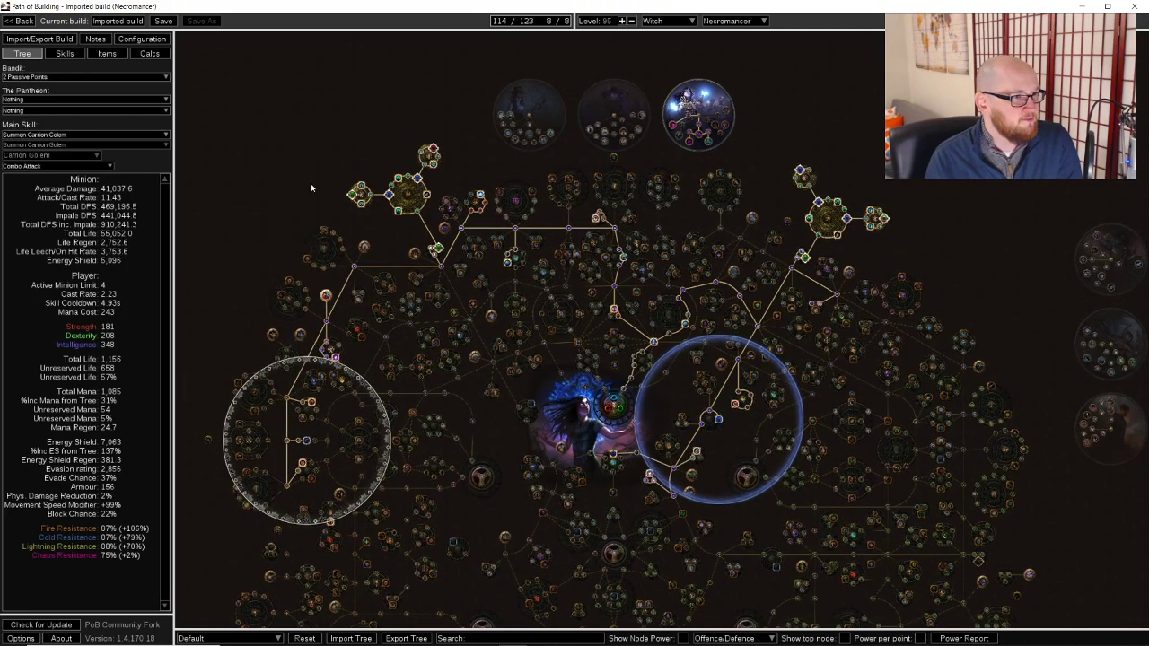
drag(312, 187, 365, 132)
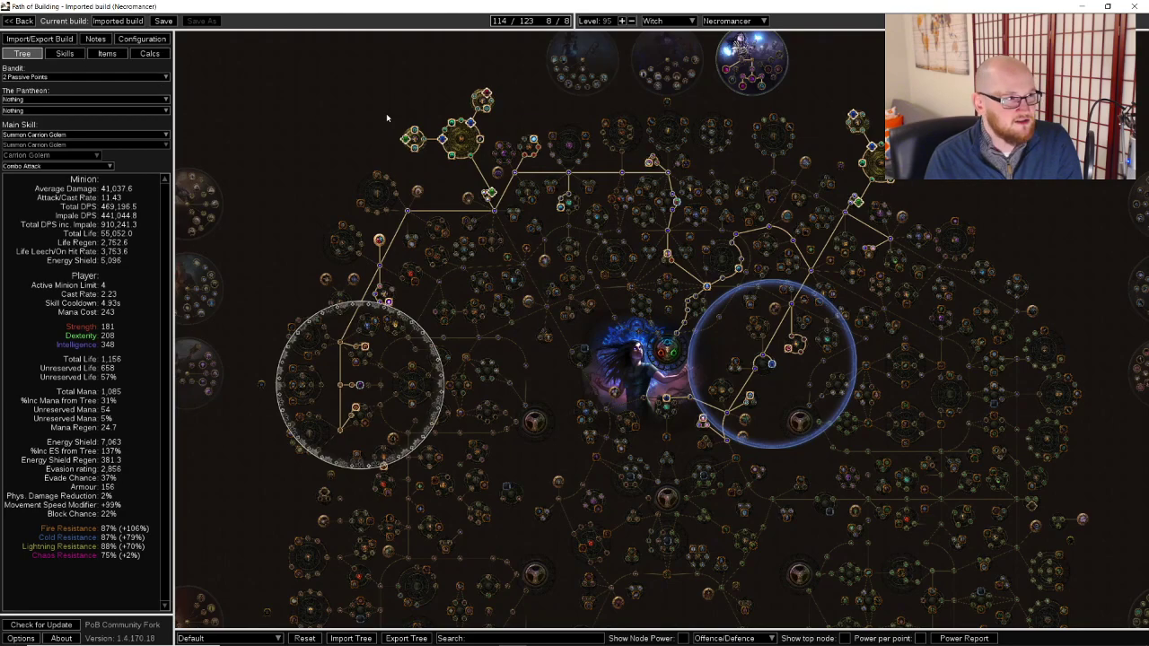
Switch the Carrion Golem's minion skill between Cascade and Combo Attack to compare their damage stats, finishing on Combo Attack
click(144, 40)
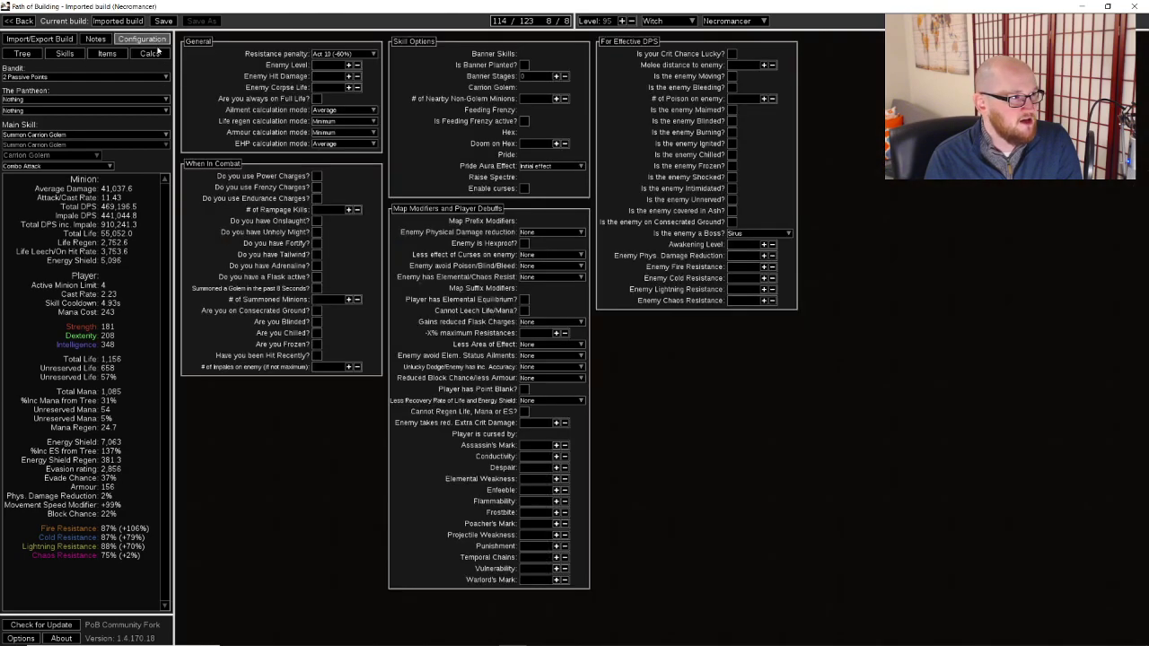
click(72, 166)
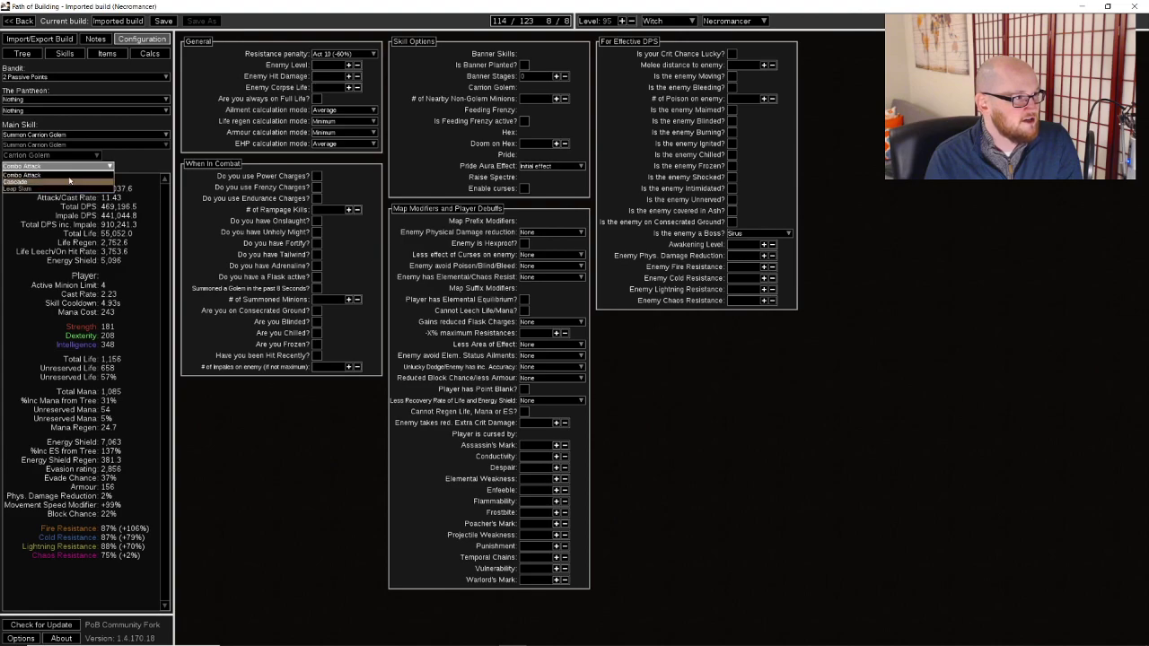
click(70, 194)
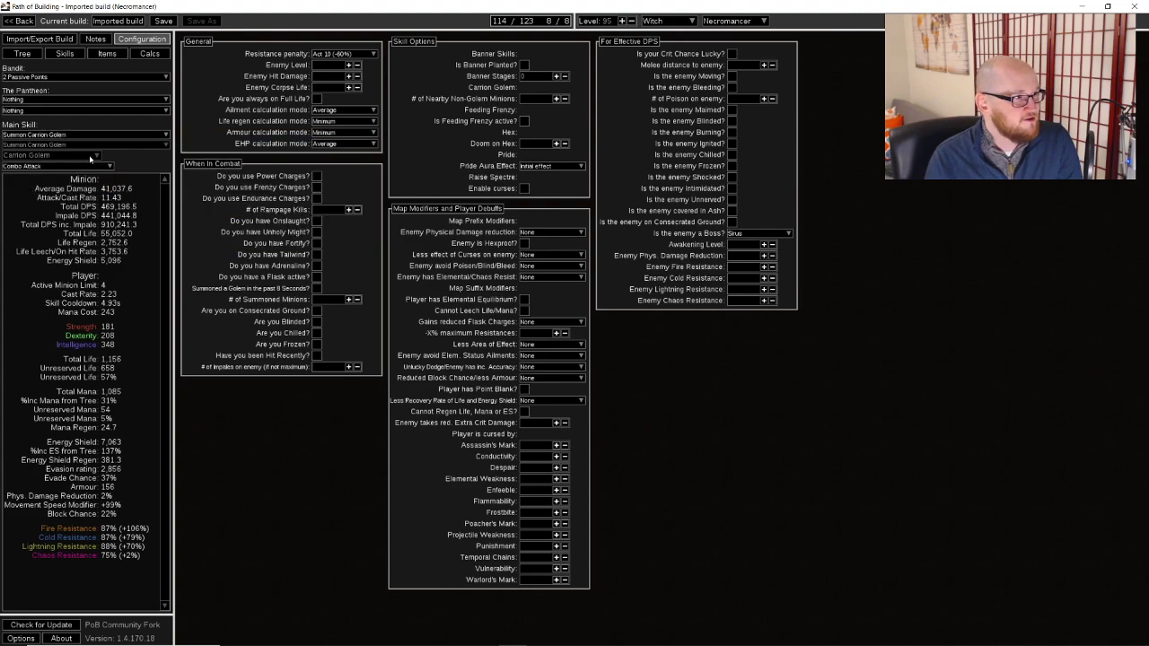
click(36, 166)
click(38, 184)
click(36, 166)
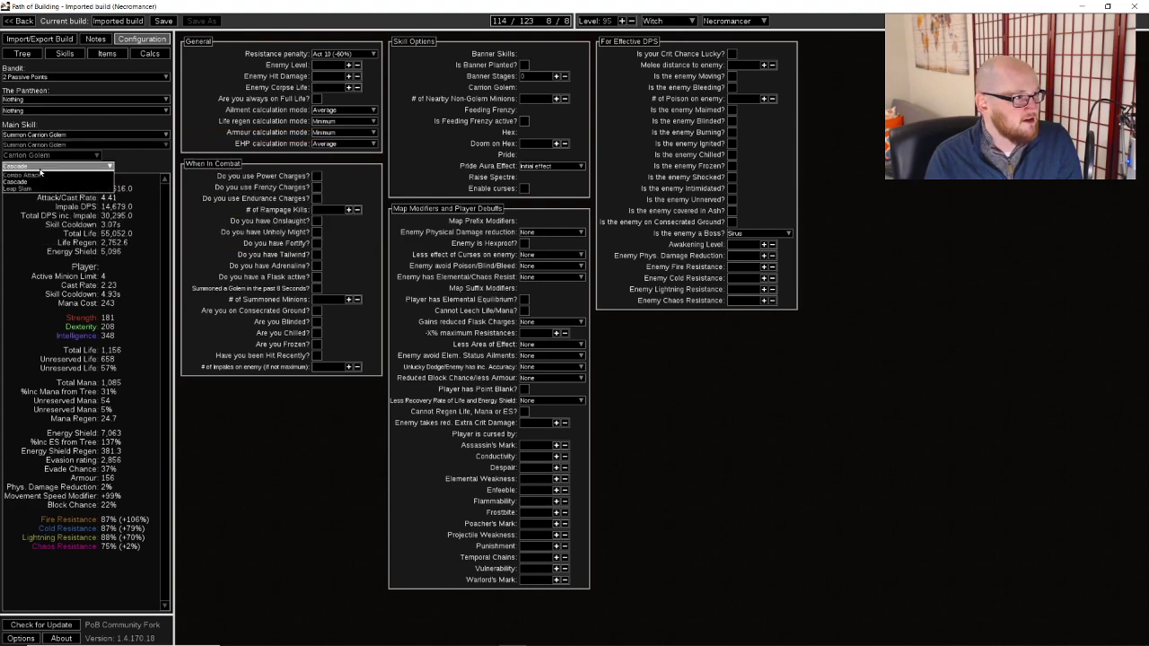
click(39, 185)
click(39, 166)
click(39, 185)
click(45, 166)
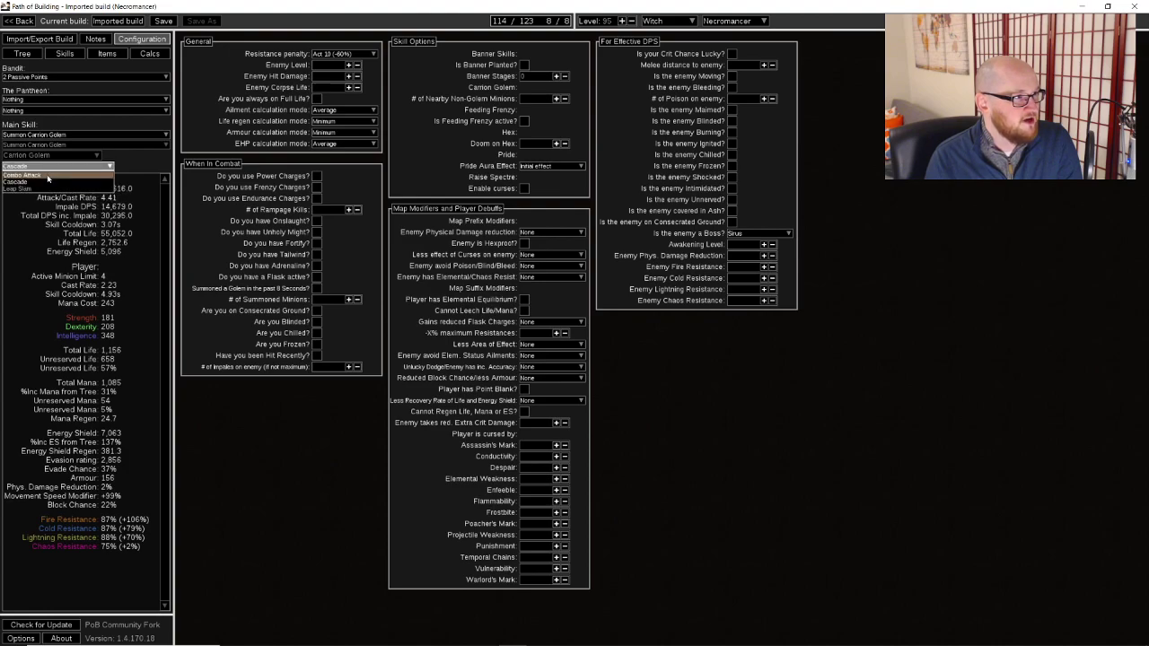
click(50, 176)
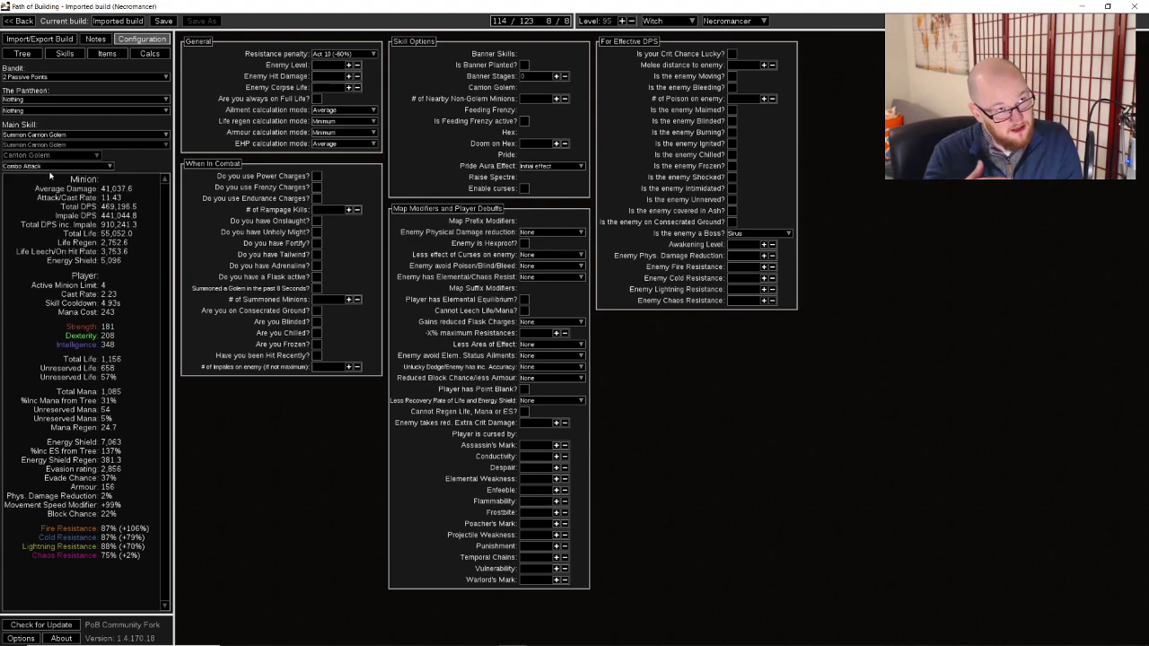
click(45, 166)
click(36, 181)
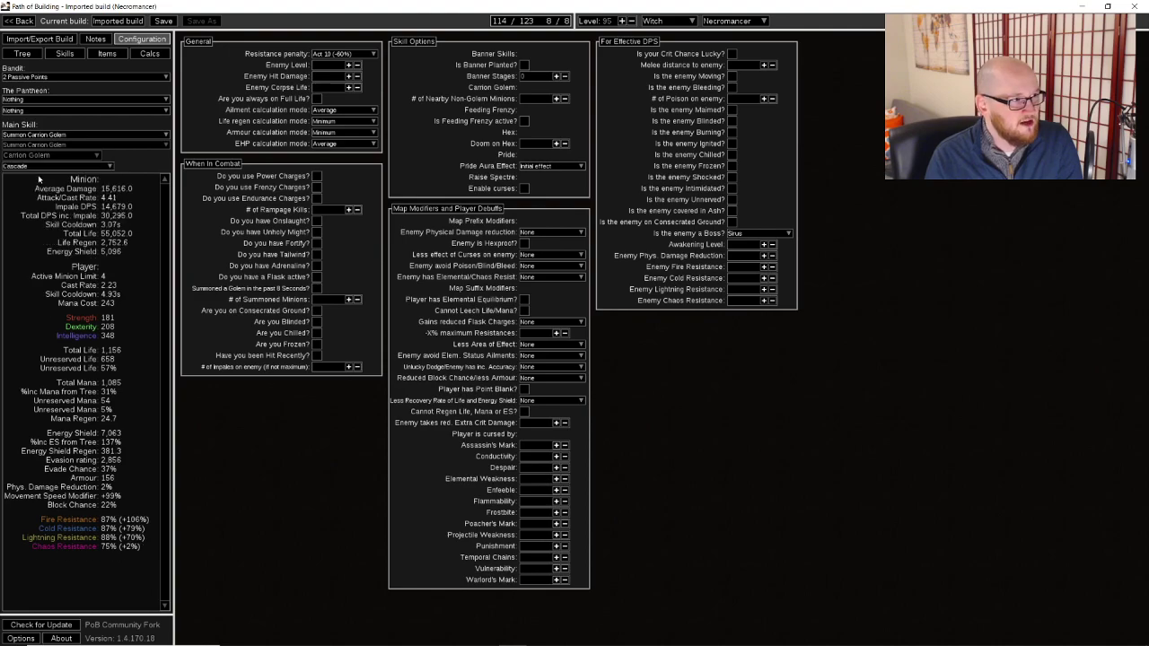
click(43, 167)
click(44, 175)
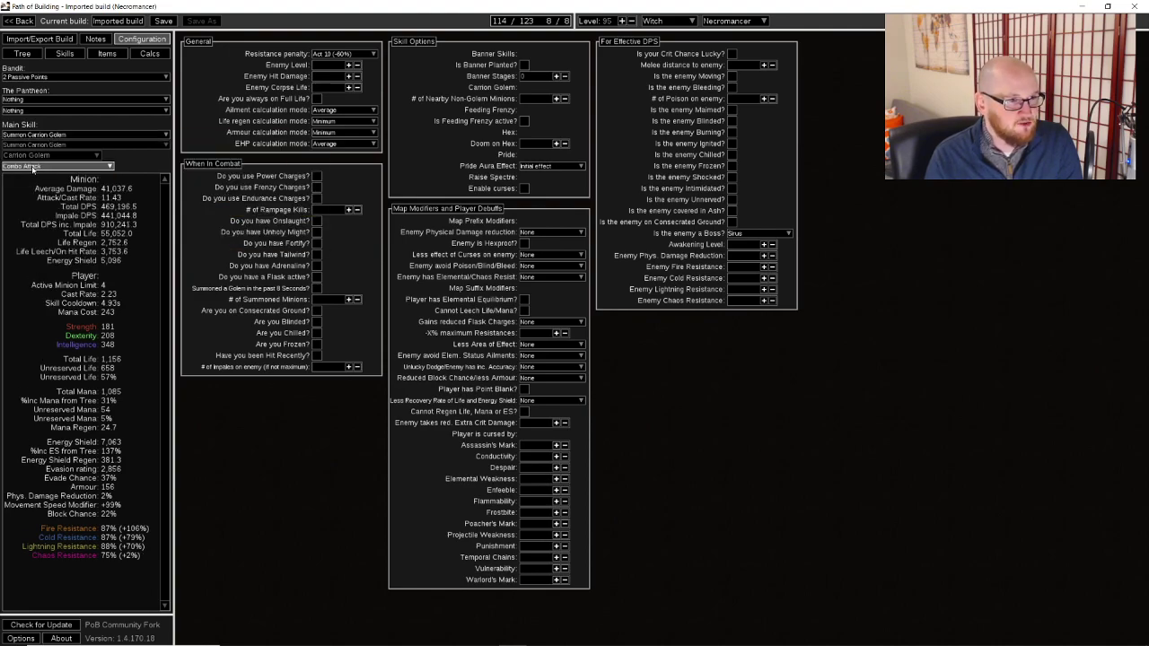
Set the Awakening Level to 8 for the Sirus boss enemy
mouse_move(740, 236)
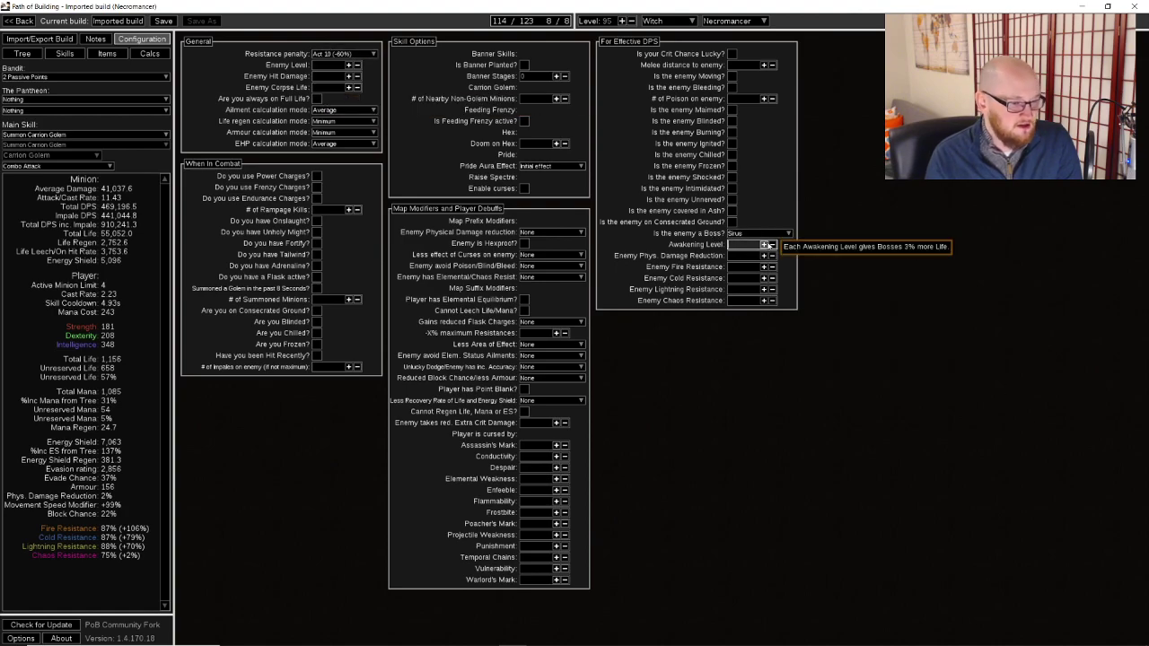
click(765, 244)
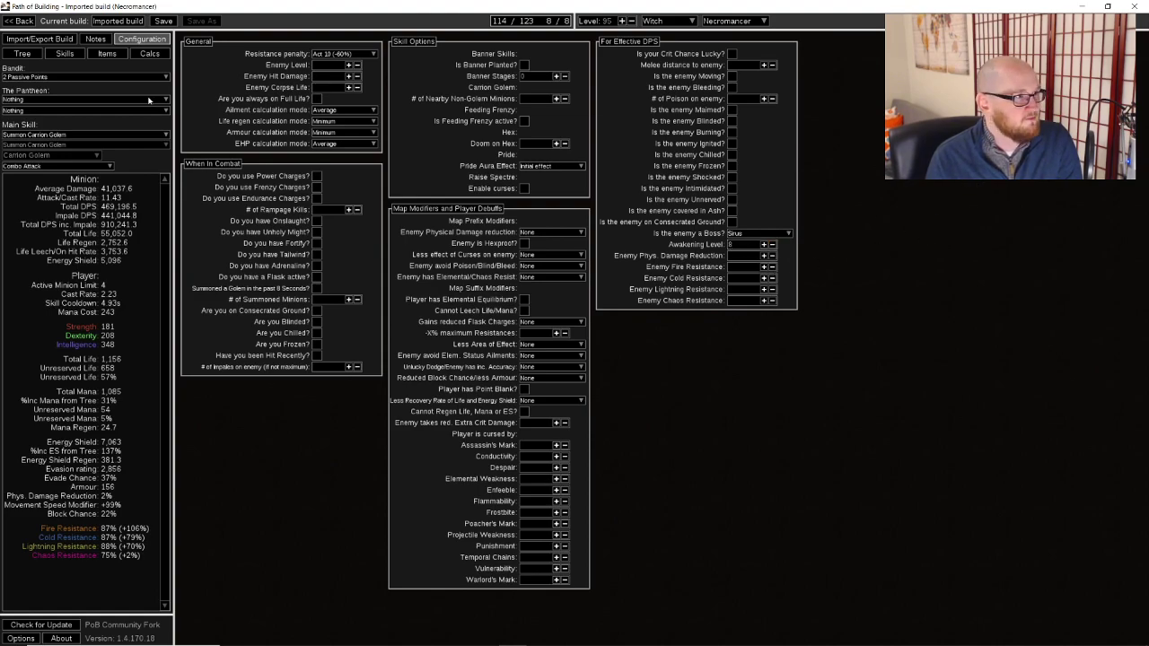
Examine the allocated Necromancer ascendancy nodes on the passive tree, including Mindless Aggression and Commander of Darkness
click(22, 53)
scroll(754, 285, up, 3)
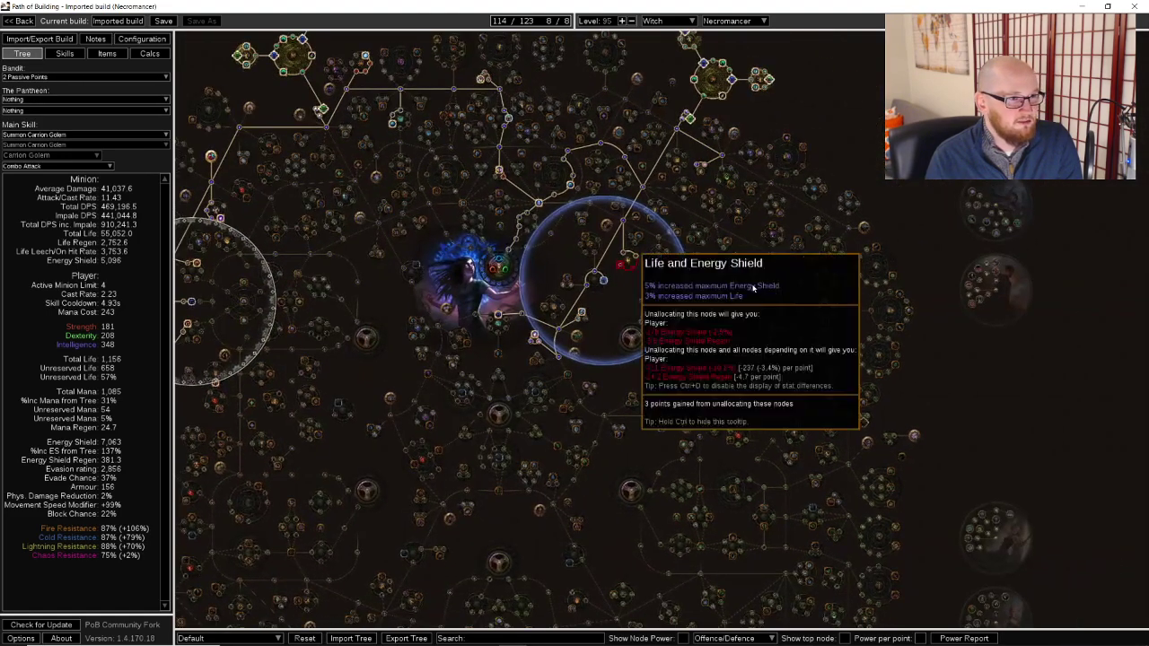
drag(534, 272, 647, 381)
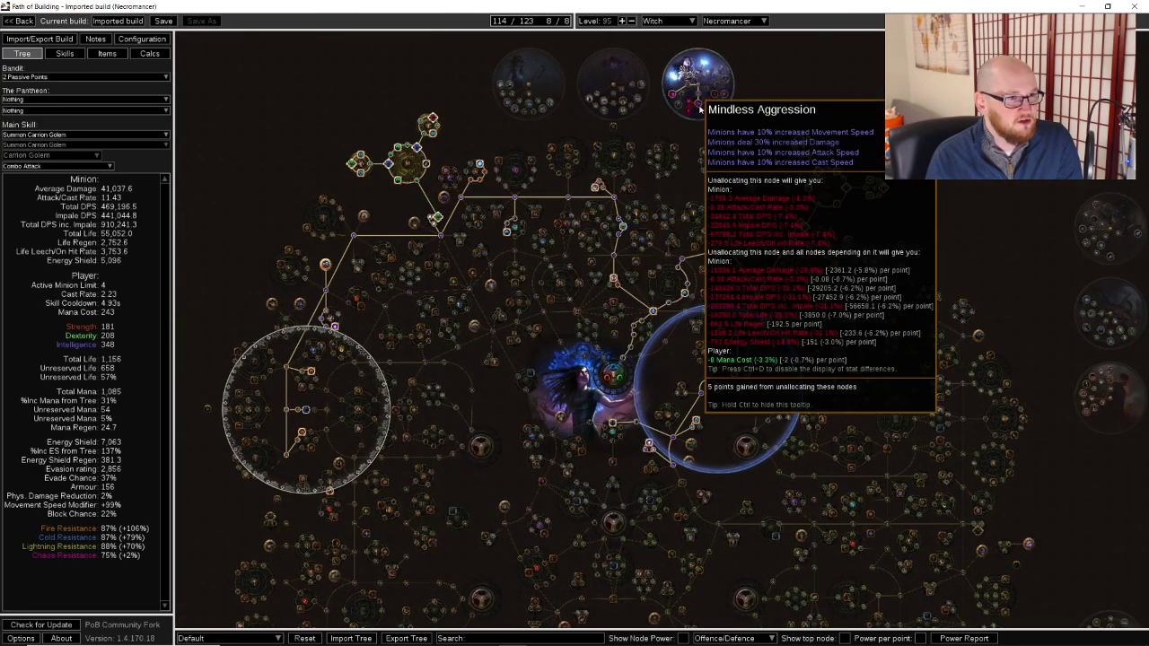
scroll(709, 108, up, 4)
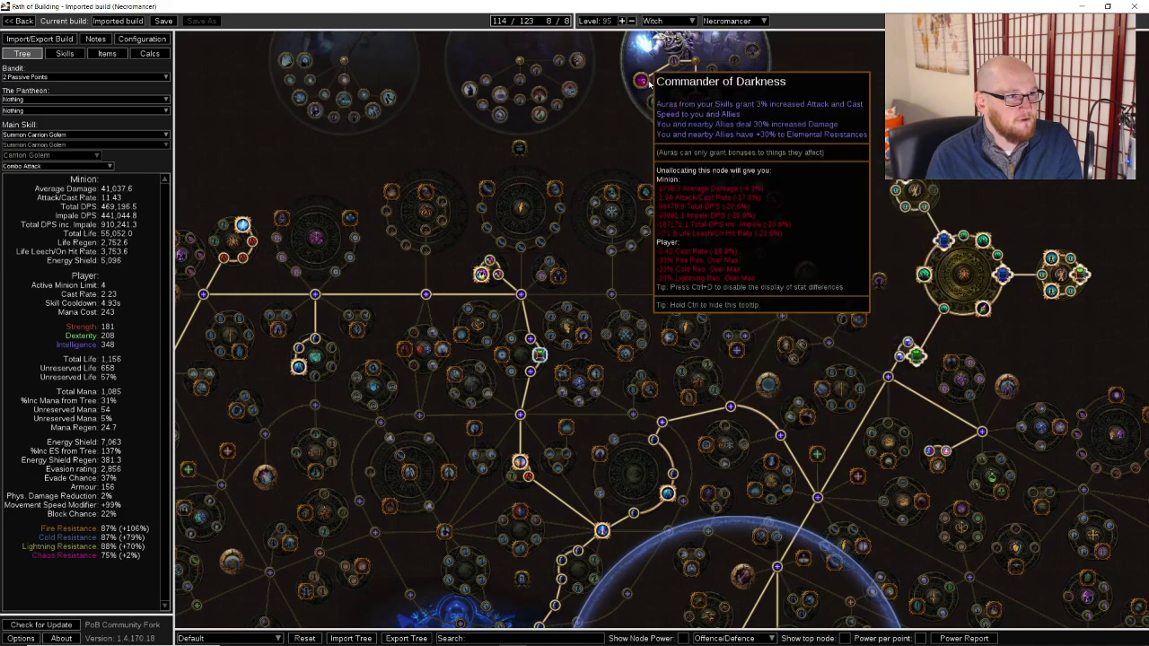
scroll(633, 99, up, 3)
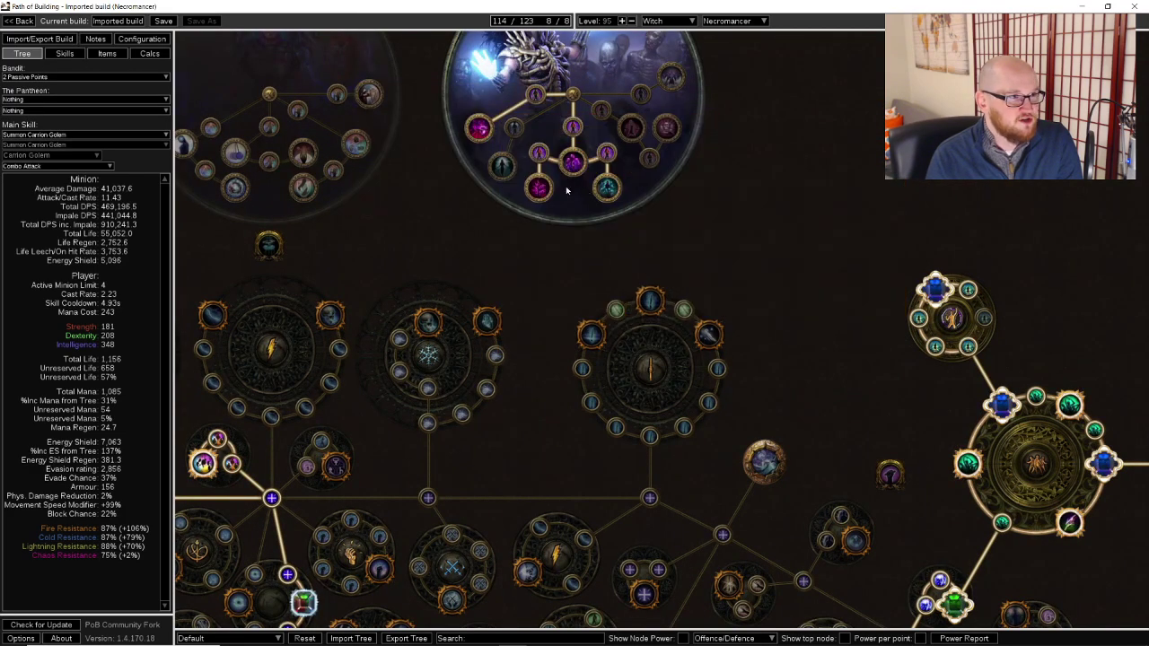
click(150, 53)
click(145, 39)
click(40, 56)
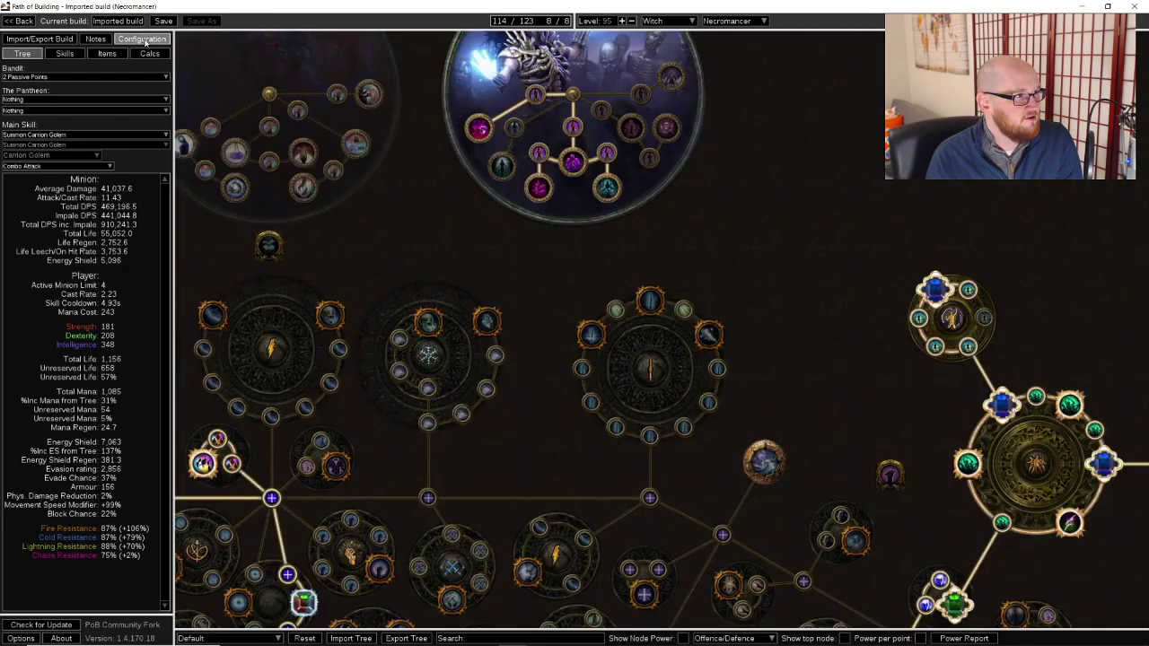
scroll(612, 202, up, 3)
scroll(612, 201, up, 1)
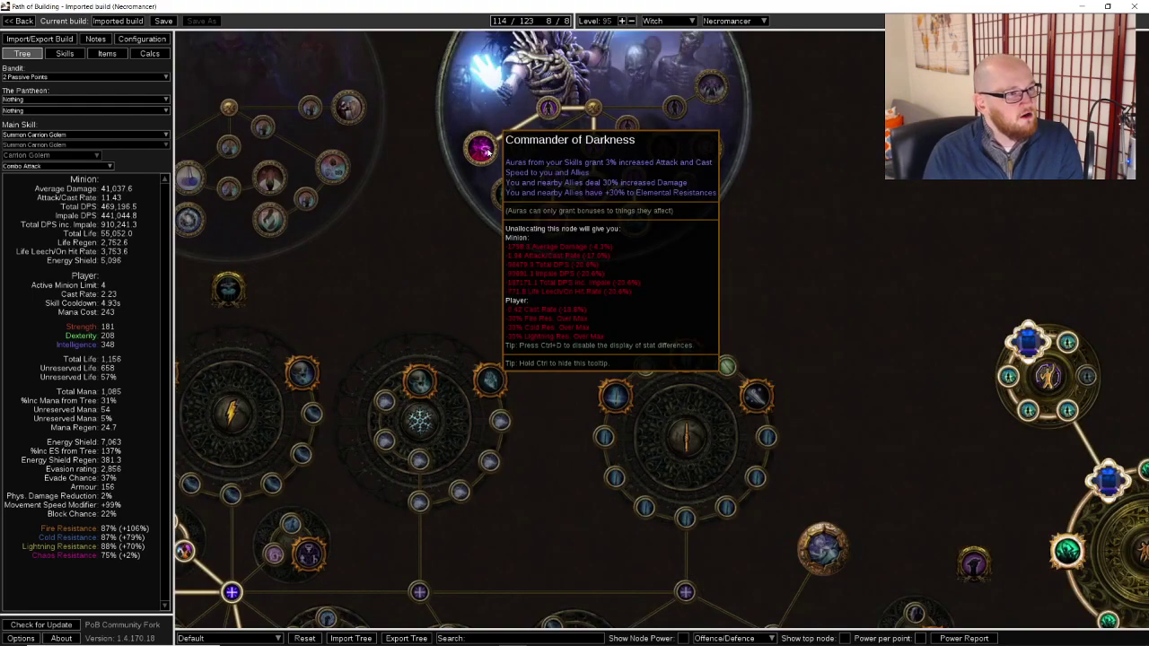
Unallocate and reallocate the Commander of Darkness node to compare the minion and player stats with and without it
click(482, 149)
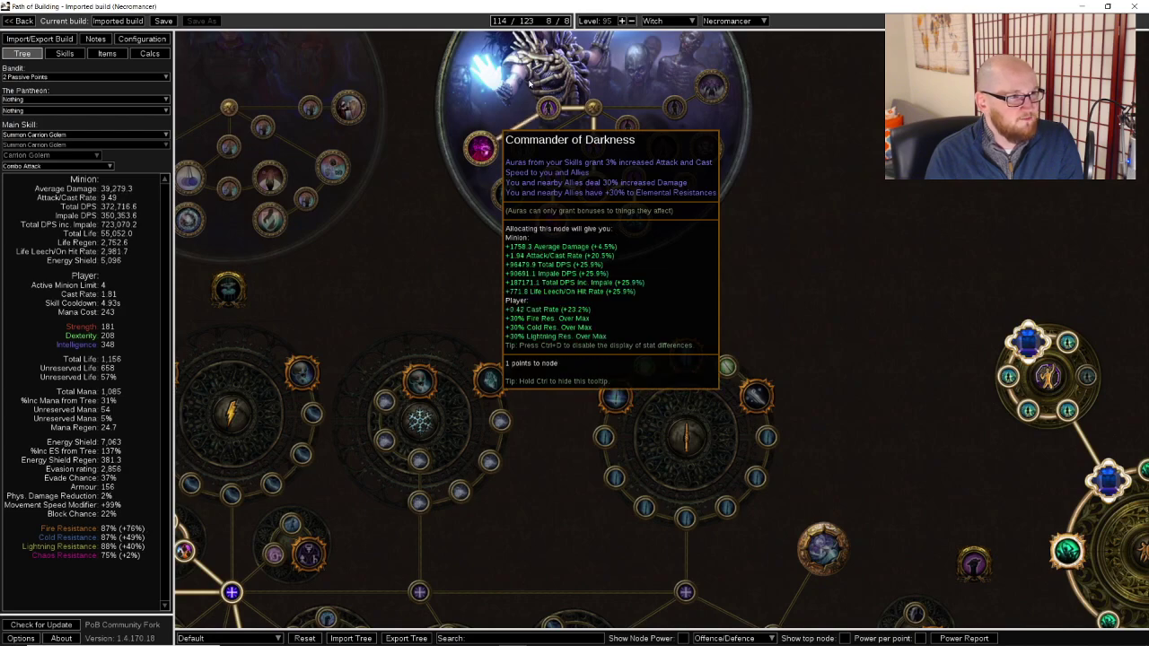
click(483, 149)
click(483, 147)
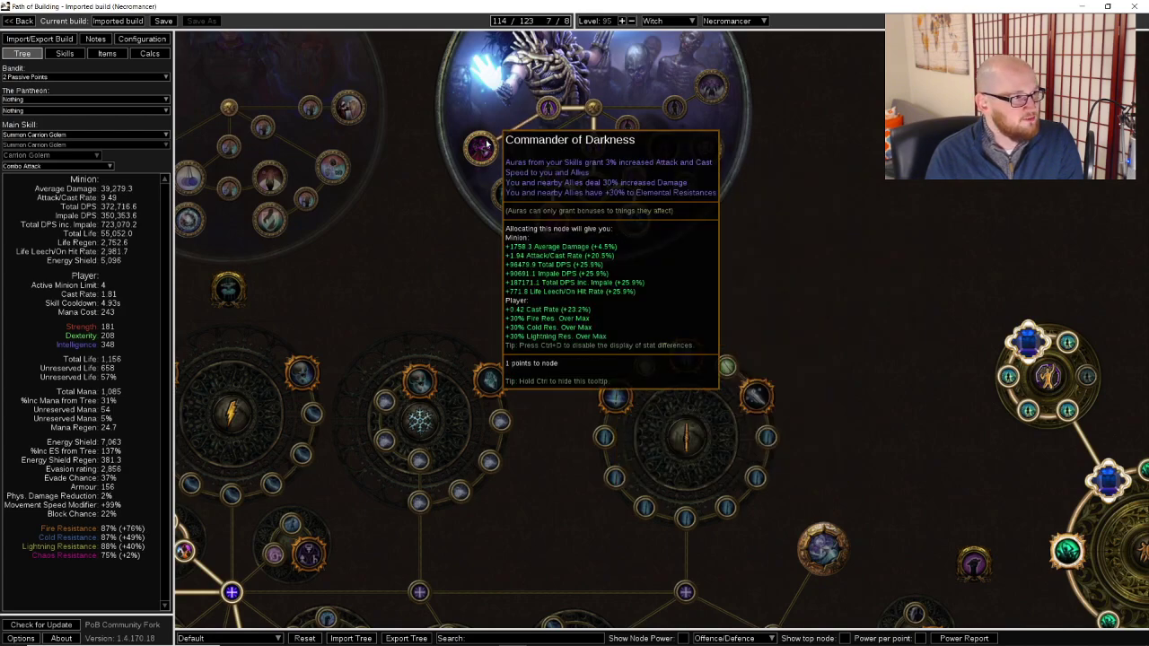
click(484, 145)
click(483, 145)
click(483, 145)
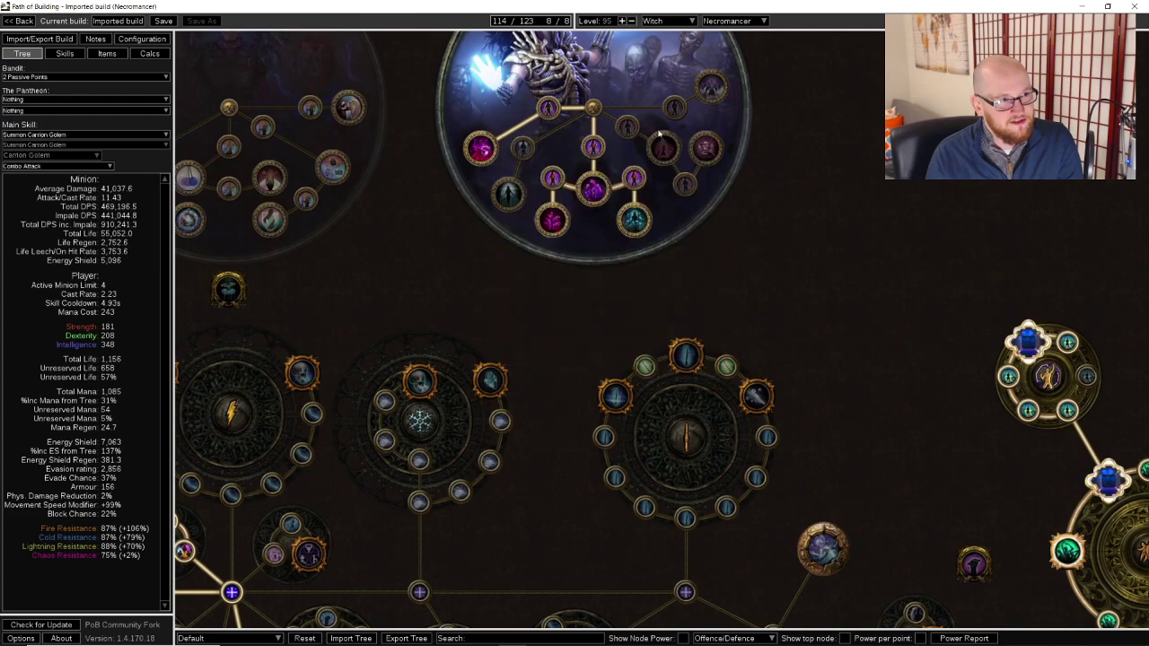
Examine the effects of the Bone Barrier ascendancy node and the Golem Commander notable on the passive tree
click(634, 219)
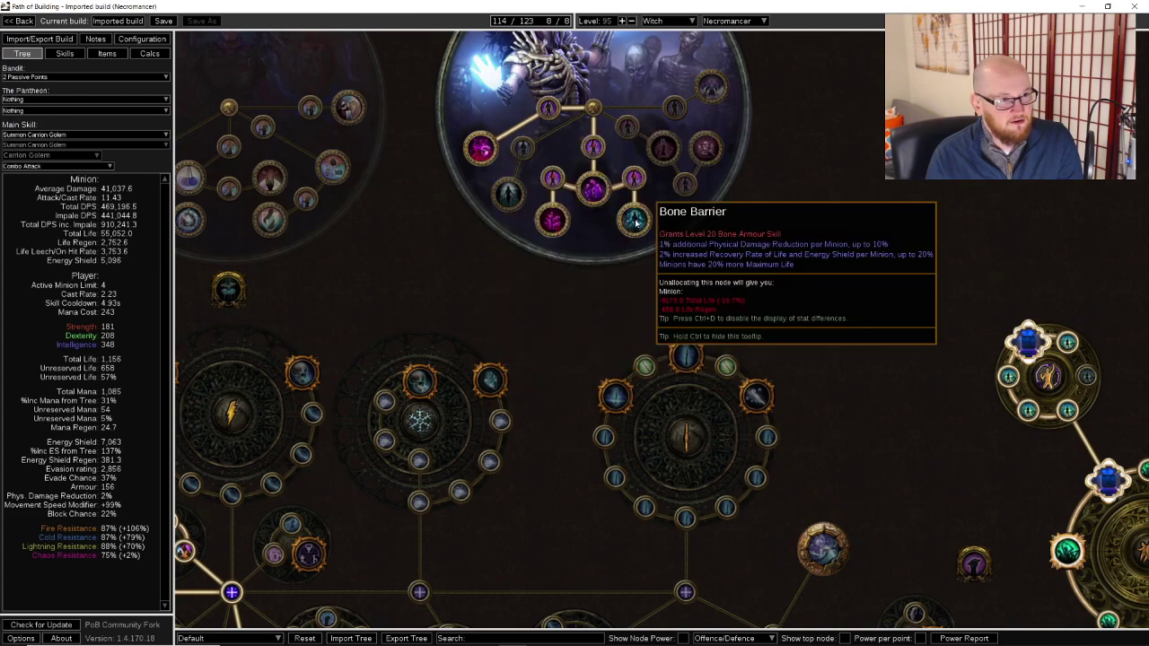
scroll(638, 98, down, 5)
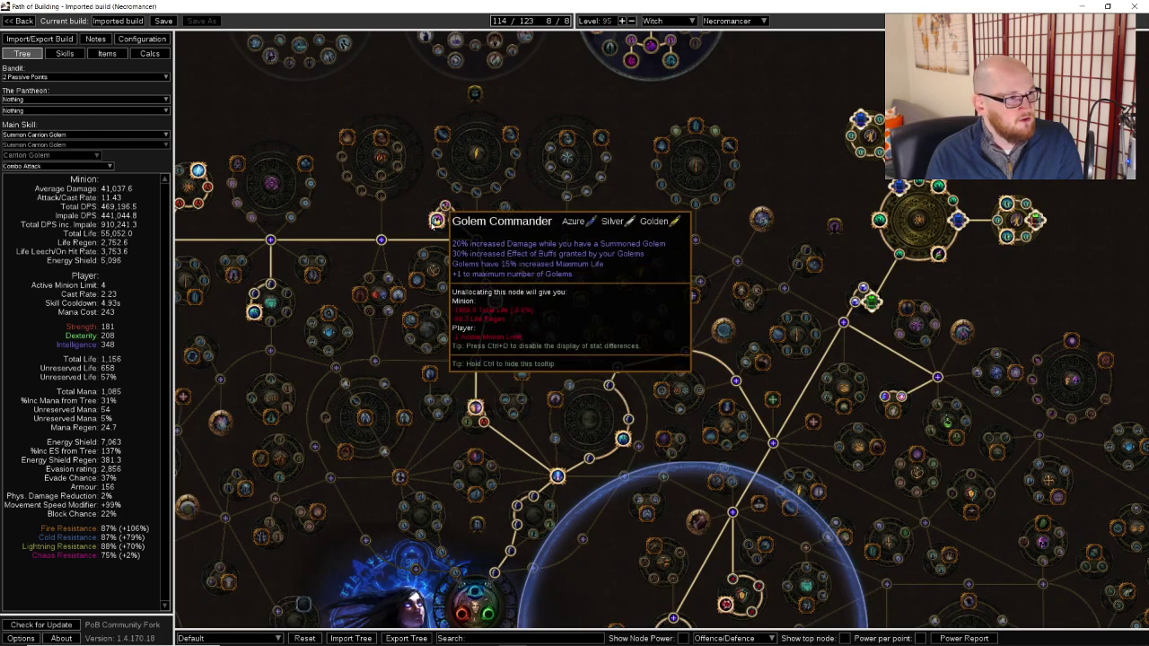
scroll(480, 359, down, 1)
drag(480, 359, 350, 75)
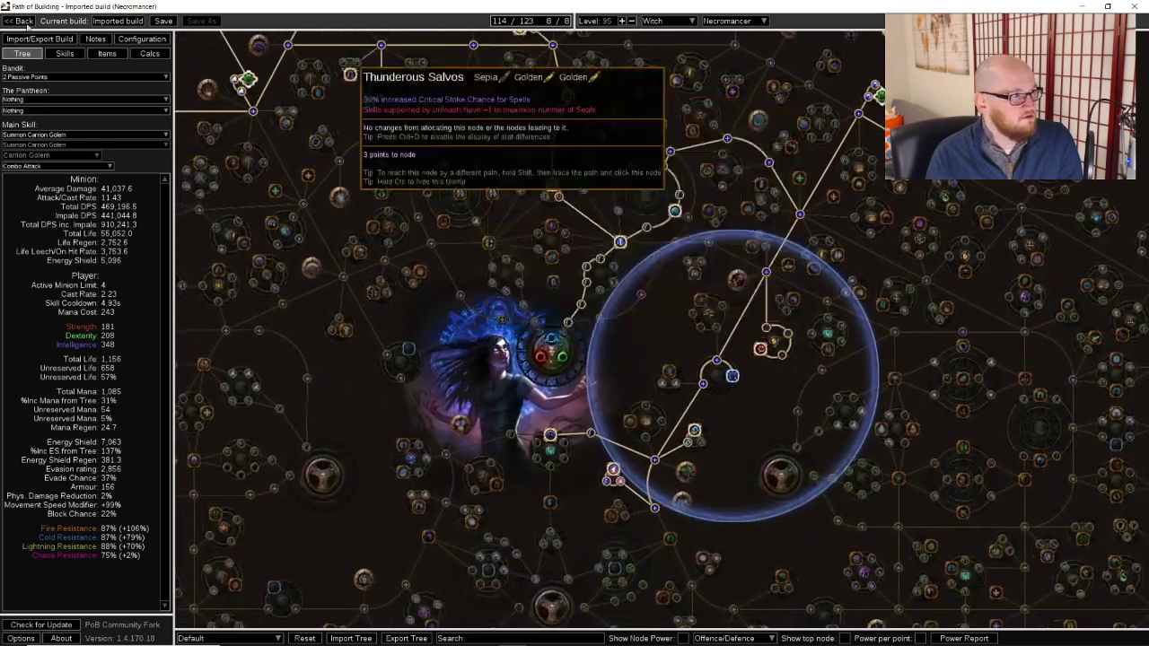
scroll(504, 197, down, 1)
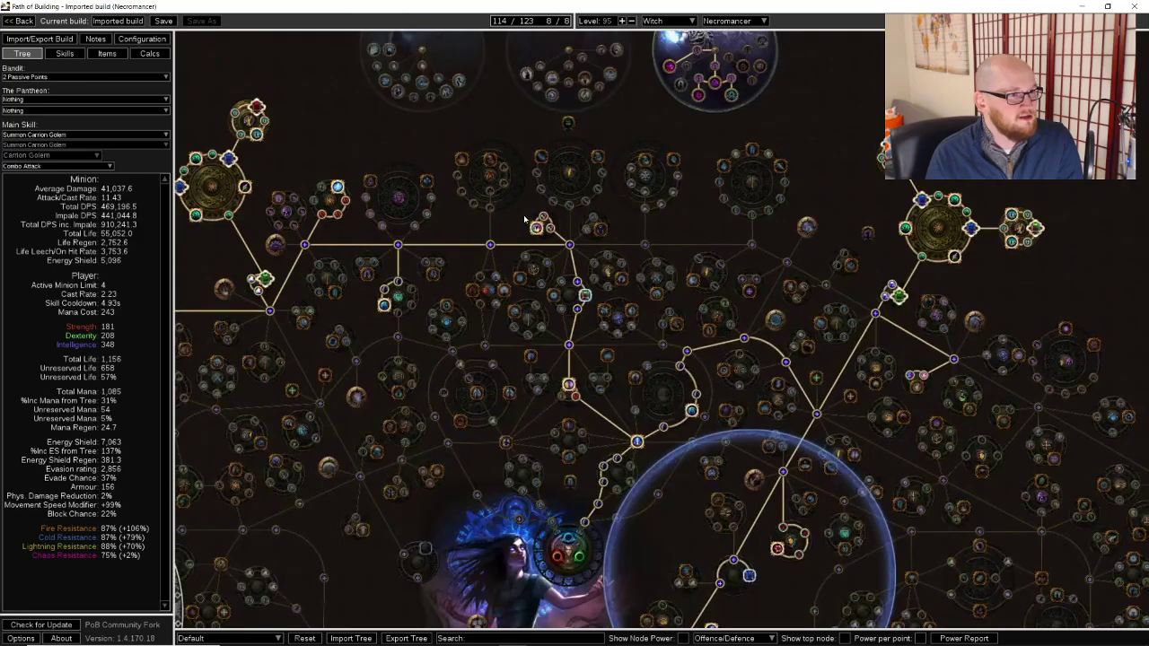
scroll(538, 220, up, 2)
scroll(543, 220, down, 2)
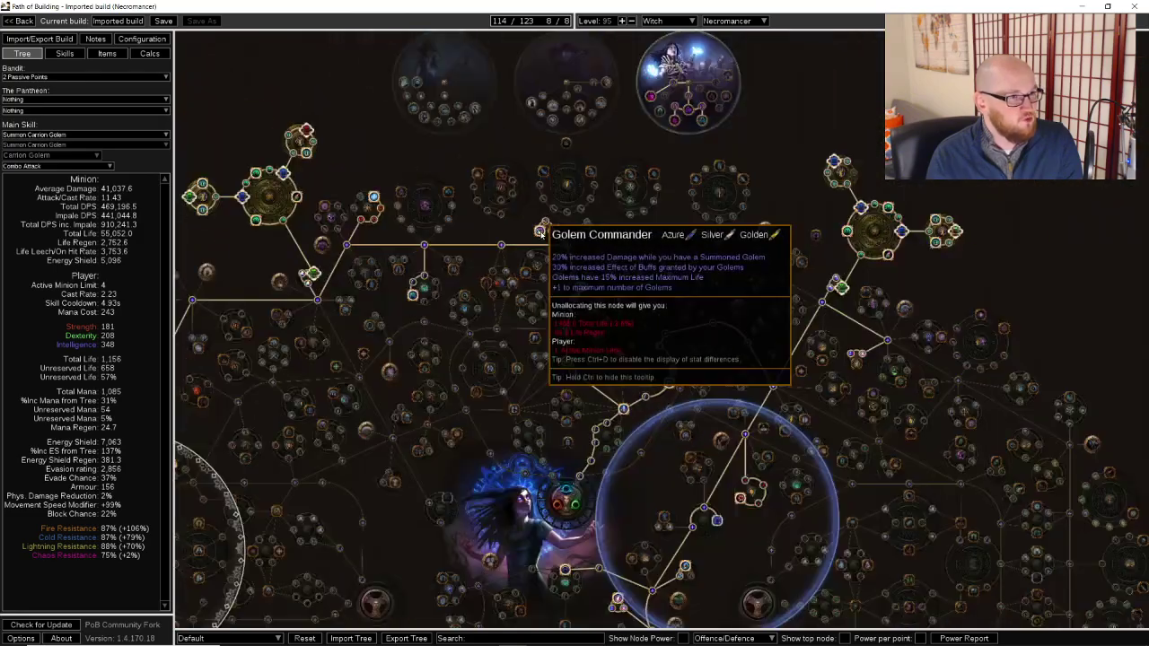
Review the equipped items and inspect the Energy From Within jewel in Socket #10
click(107, 53)
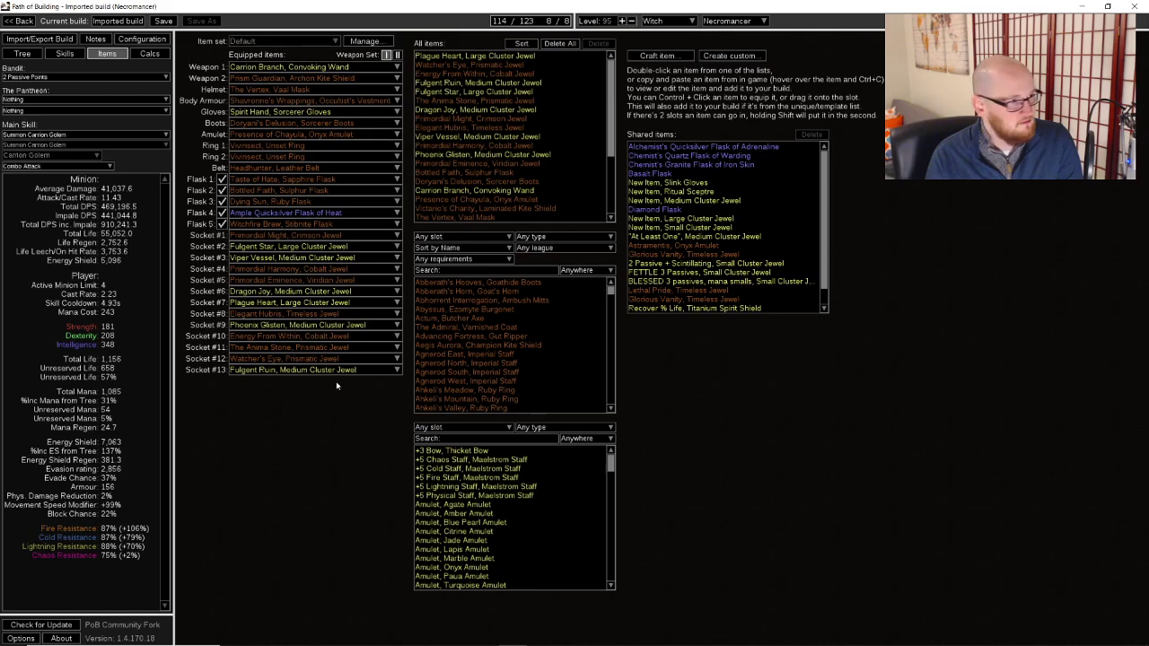
mouse_move(291, 363)
mouse_move(292, 341)
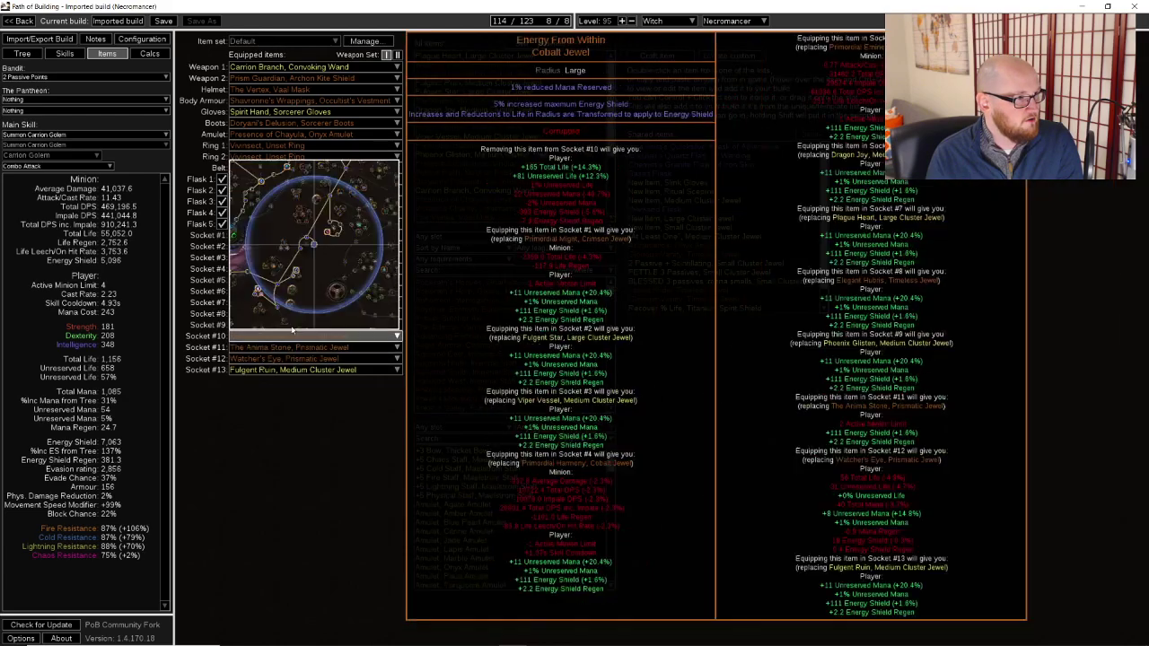
mouse_move(294, 273)
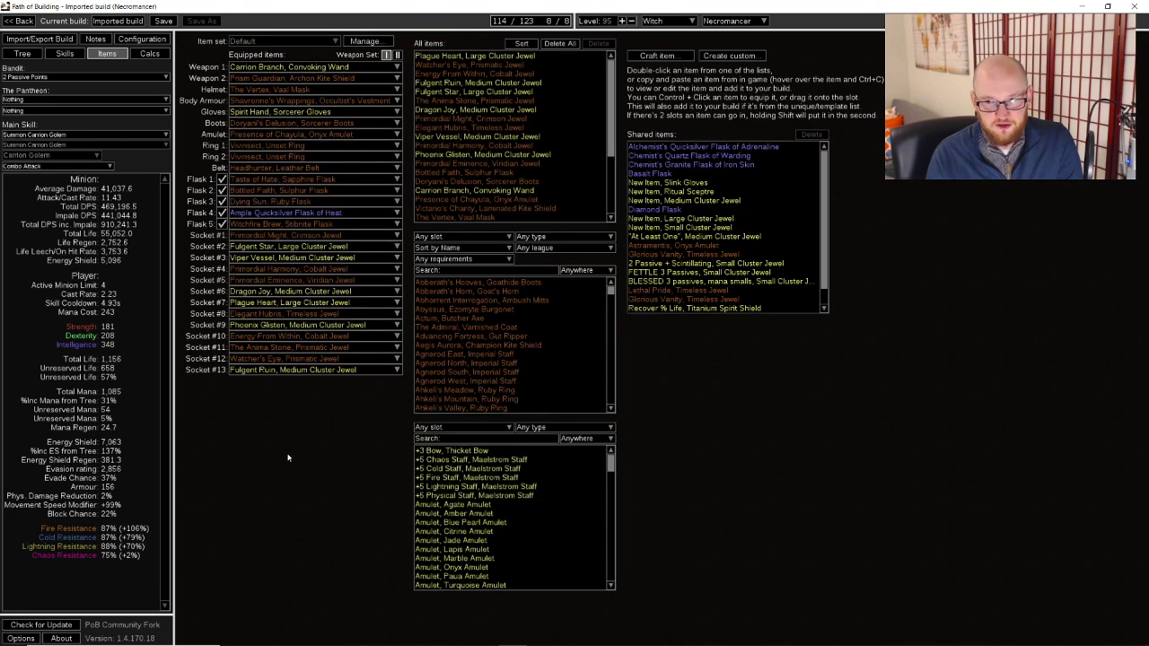
click(51, 52)
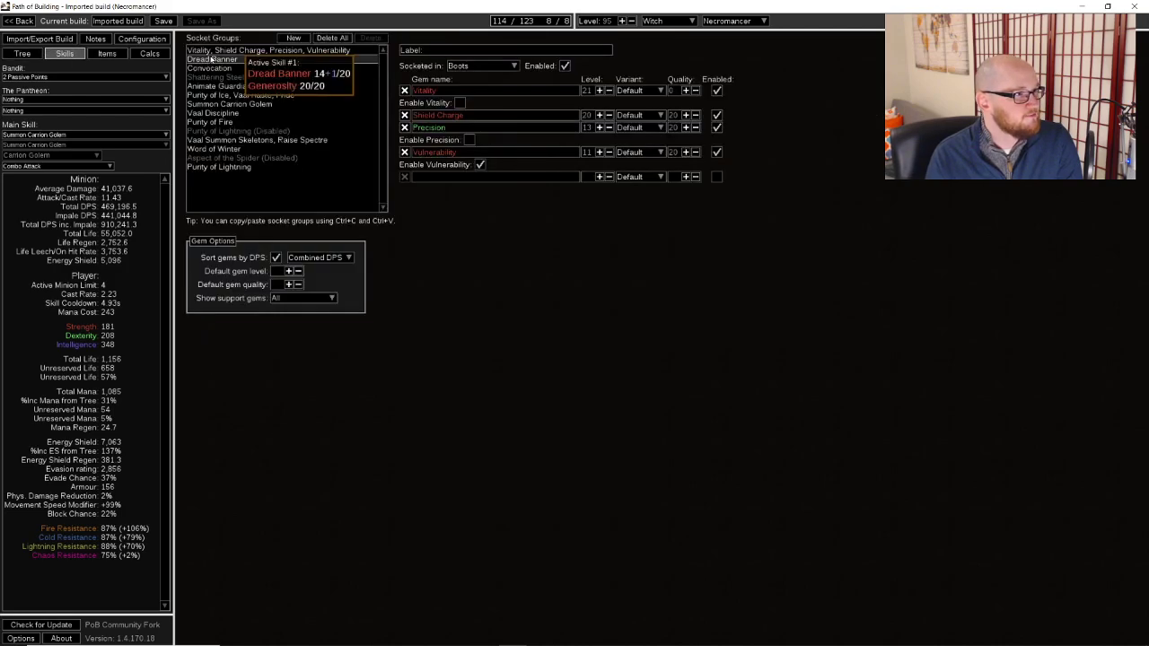
click(22, 53)
scroll(493, 173, up, 5)
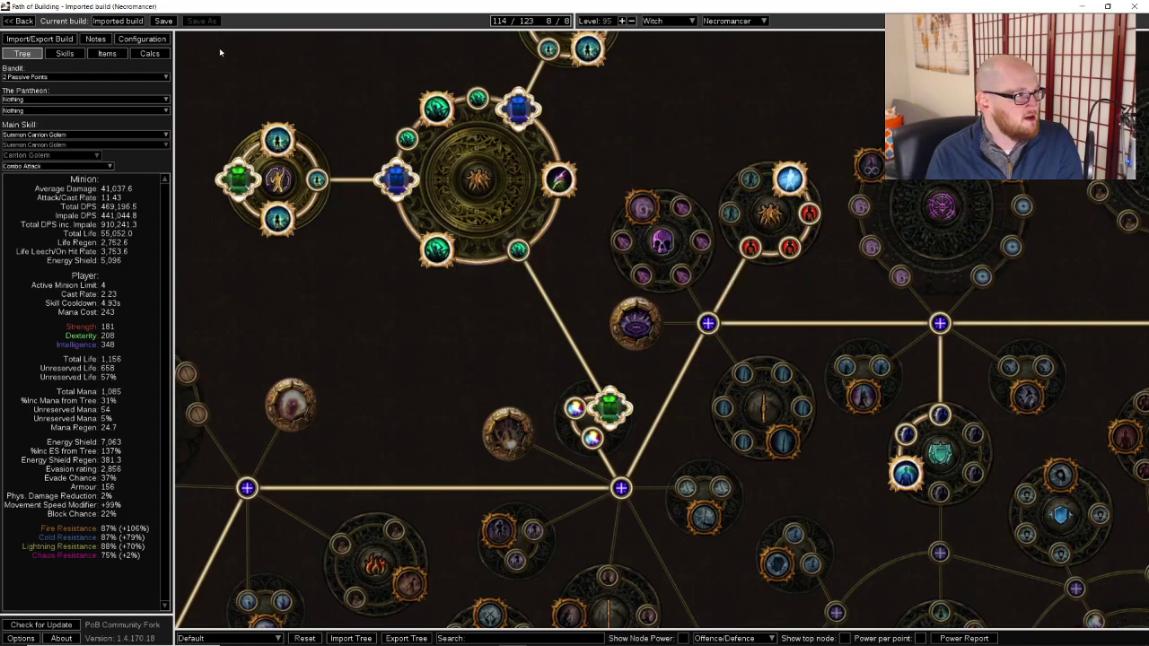
Show the calculations for the Summon Carrion Golem socket group and inspect the breakdown of its aura and buff skills
click(142, 38)
click(149, 53)
click(335, 53)
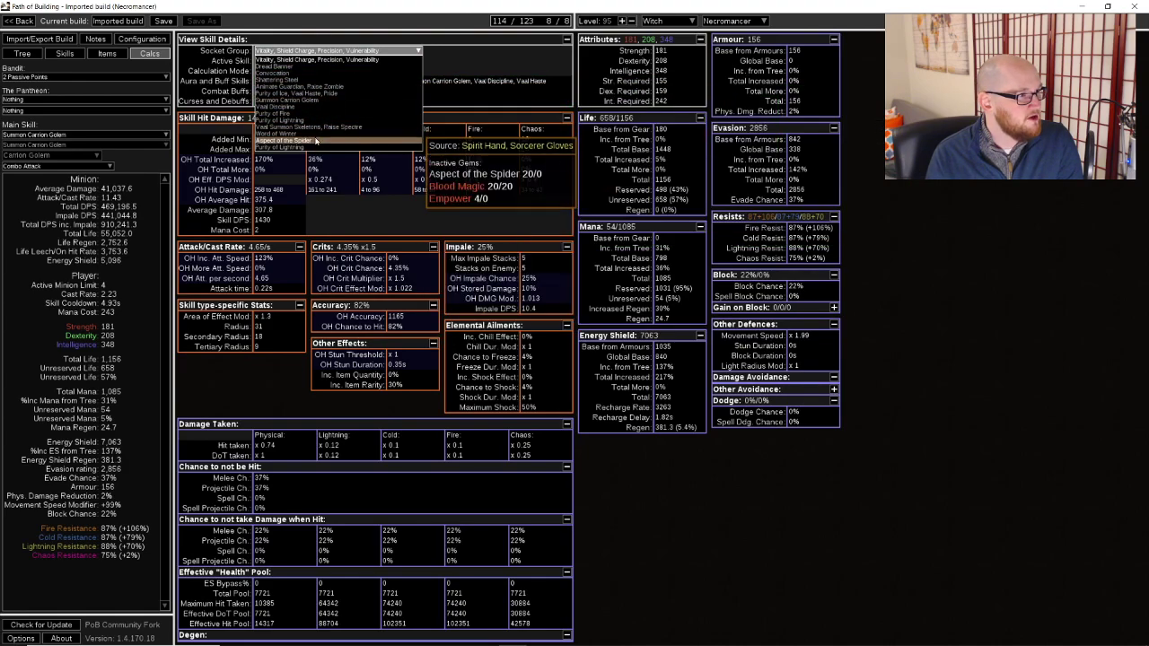
click(314, 101)
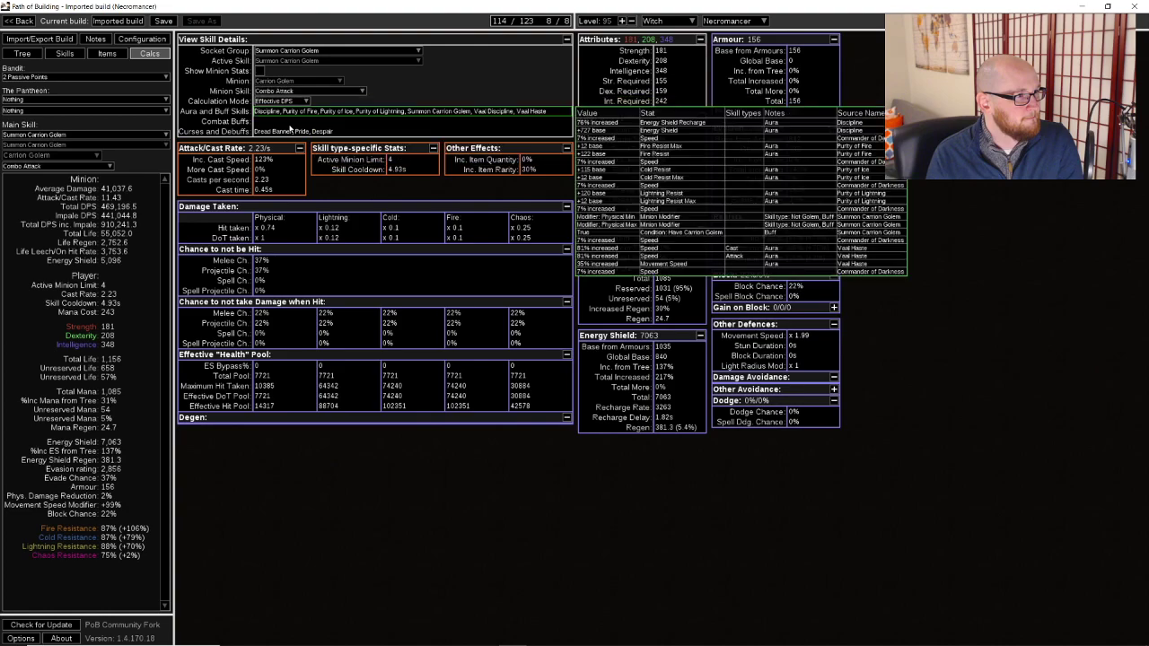
mouse_move(290, 185)
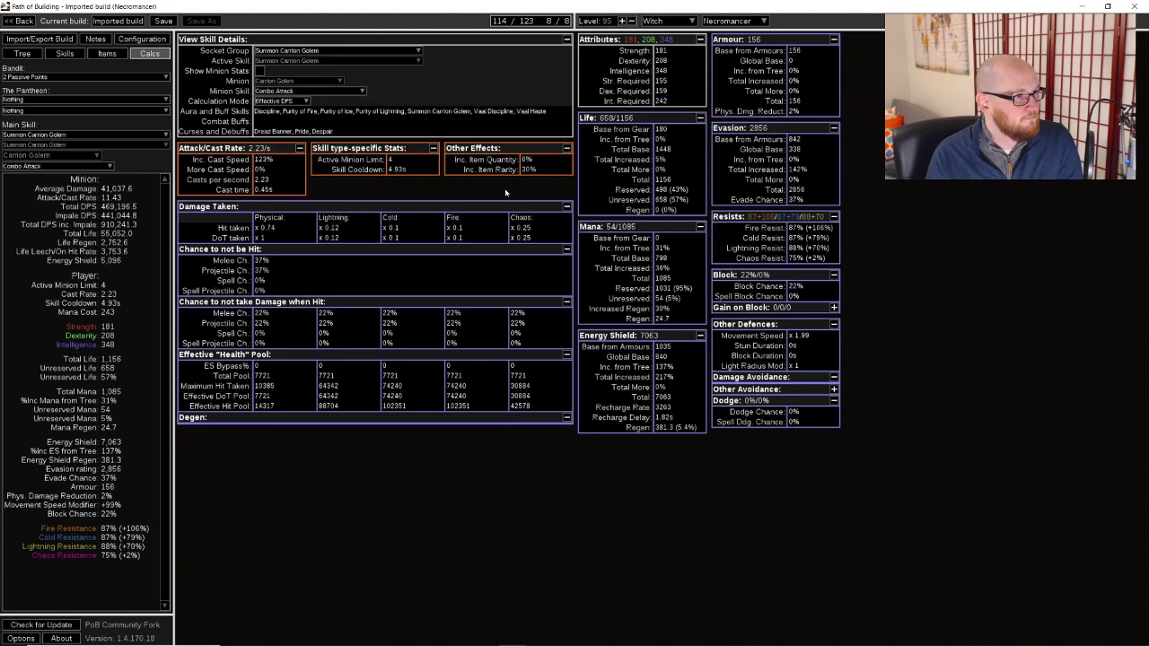
Examine the Rotten Claws and First Among Equals notables on the cluster jewels in the passive tree
click(23, 53)
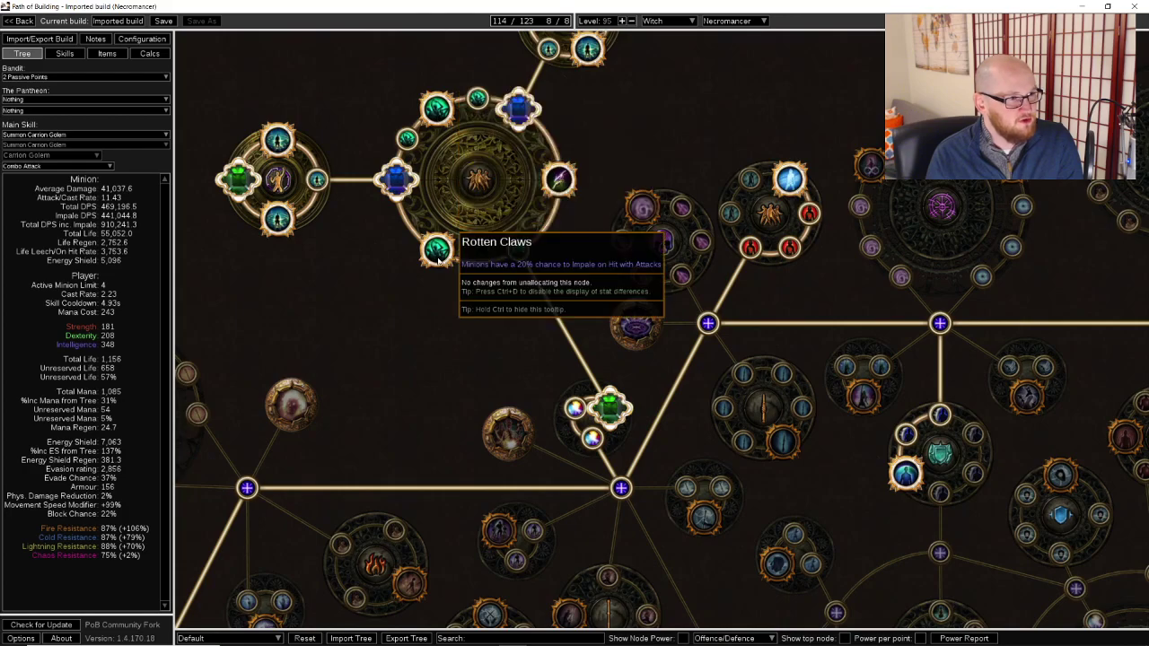
scroll(438, 259, down, 5)
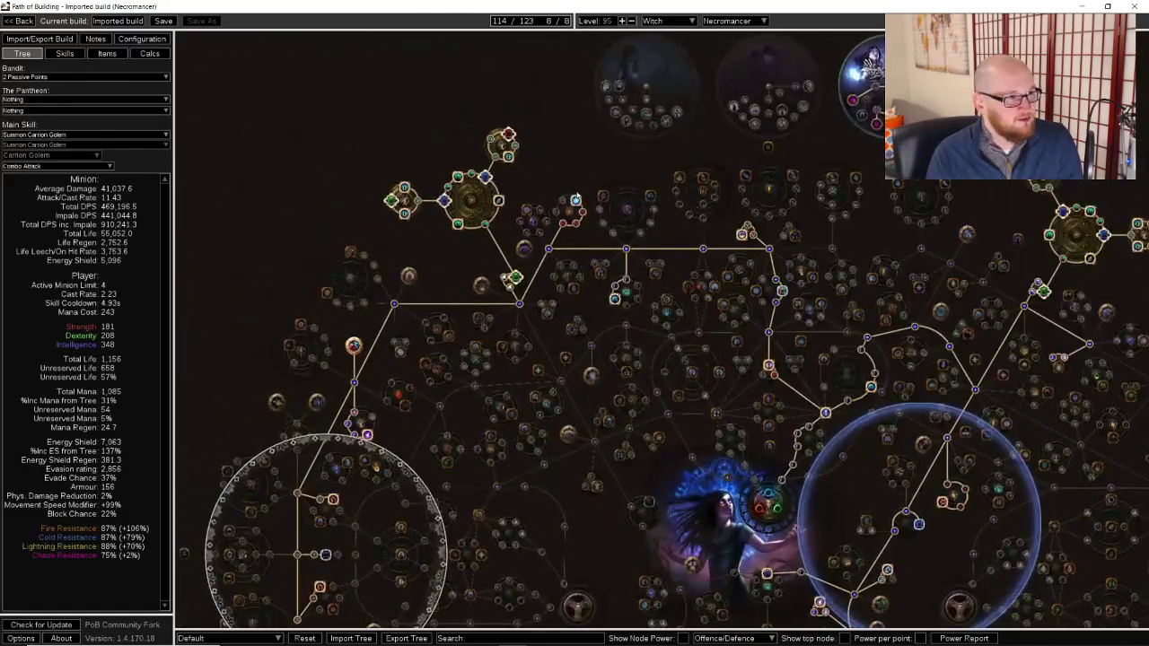
scroll(513, 171, up, 3)
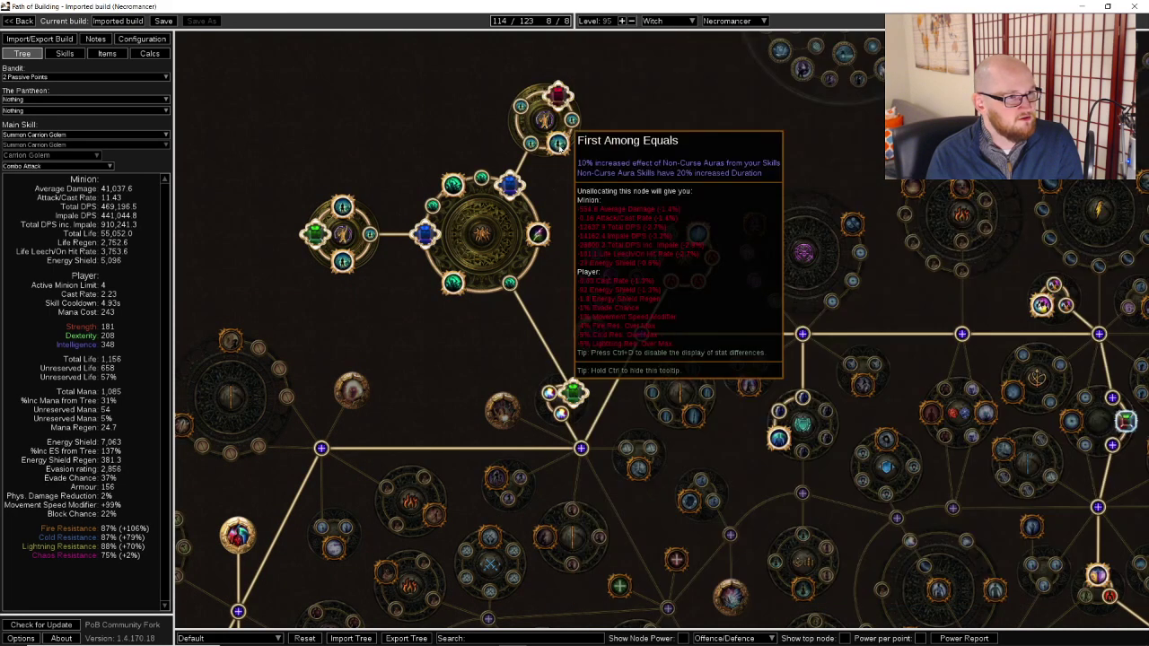
scroll(558, 148, down, 5)
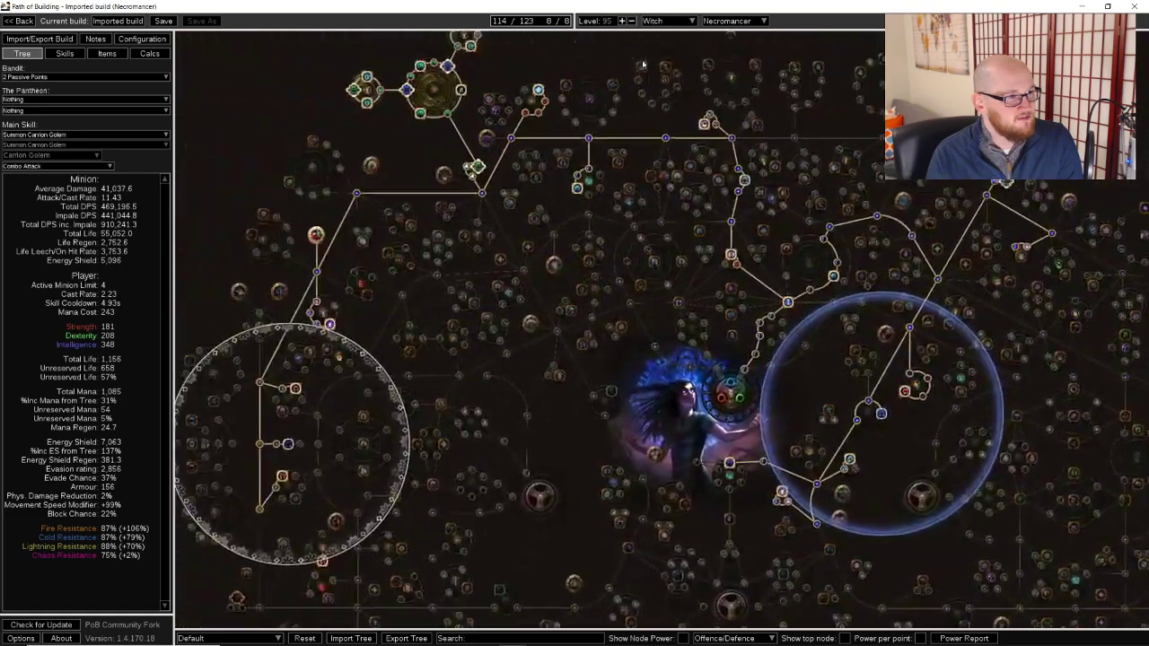
Examine the Primordial Bond notable on the other large cluster jewel of the passive tree
drag(760, 128, 491, 128)
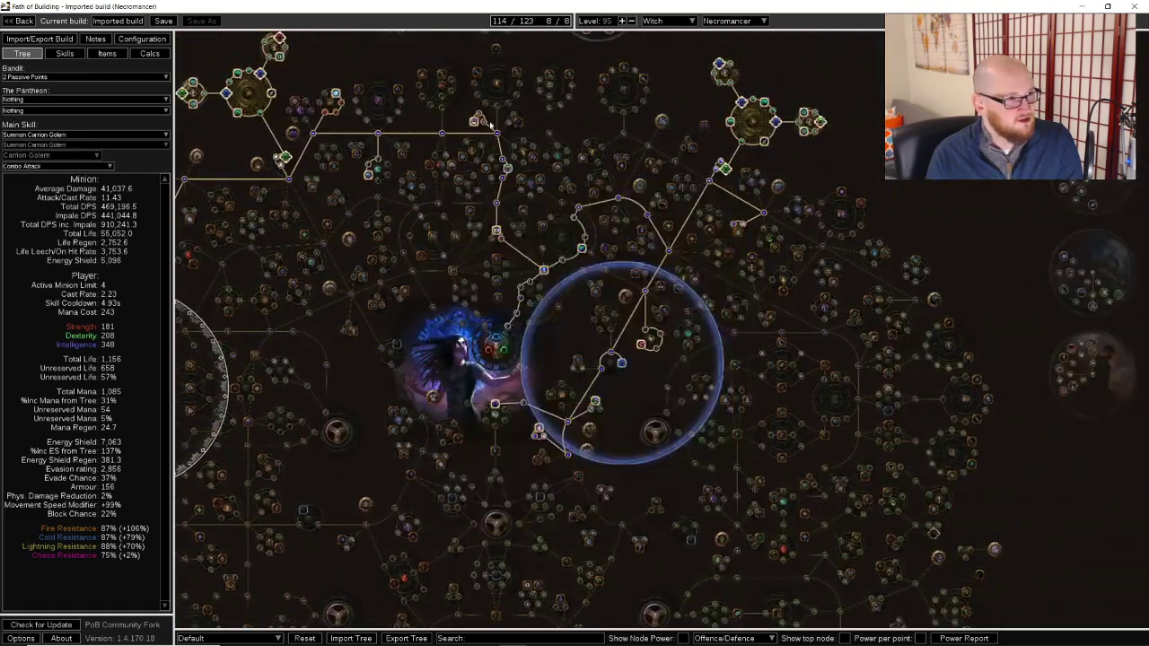
drag(563, 133, 377, 125)
scroll(619, 126, up, 3)
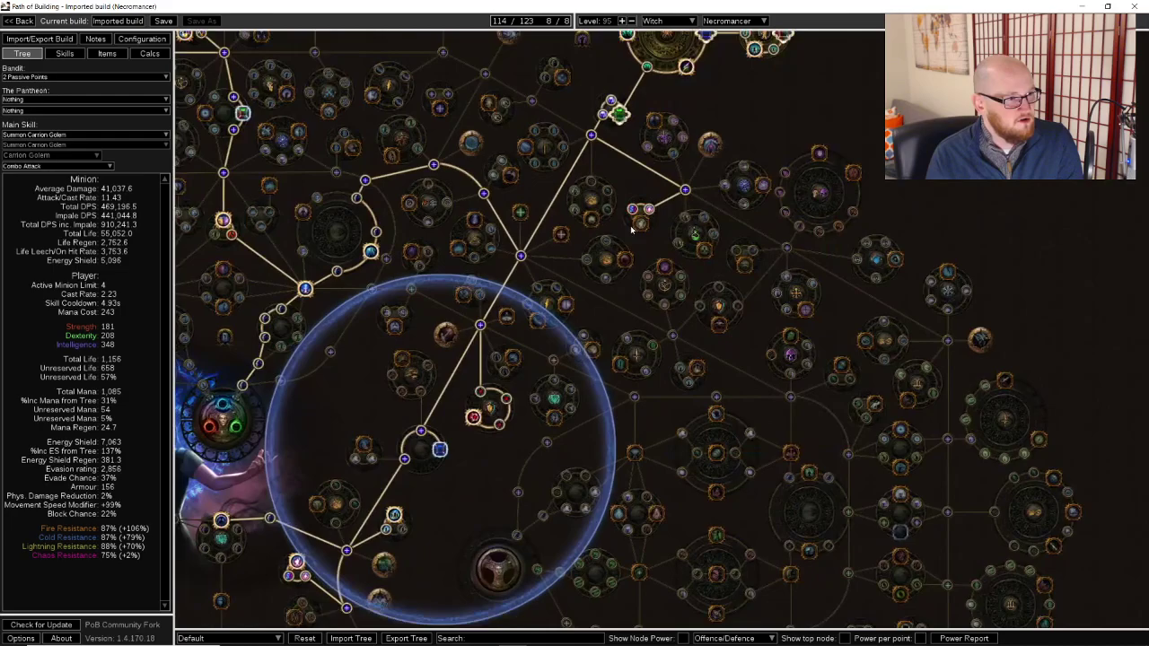
drag(552, 276, 688, 133)
drag(467, 177, 333, 391)
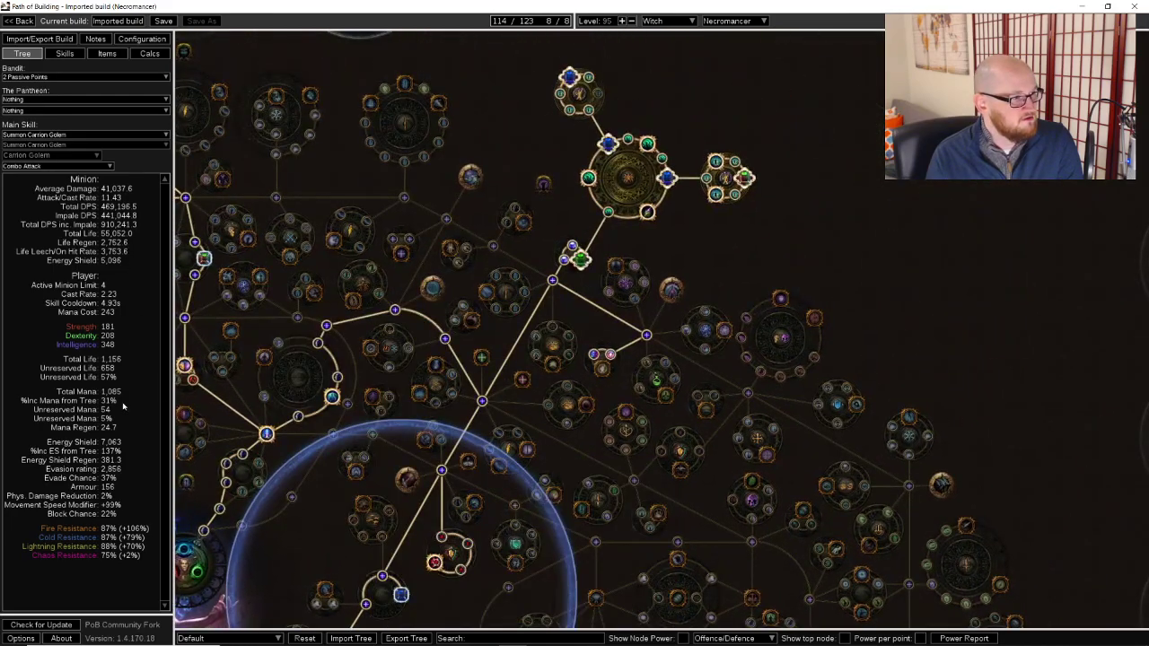
scroll(673, 251, up, 3)
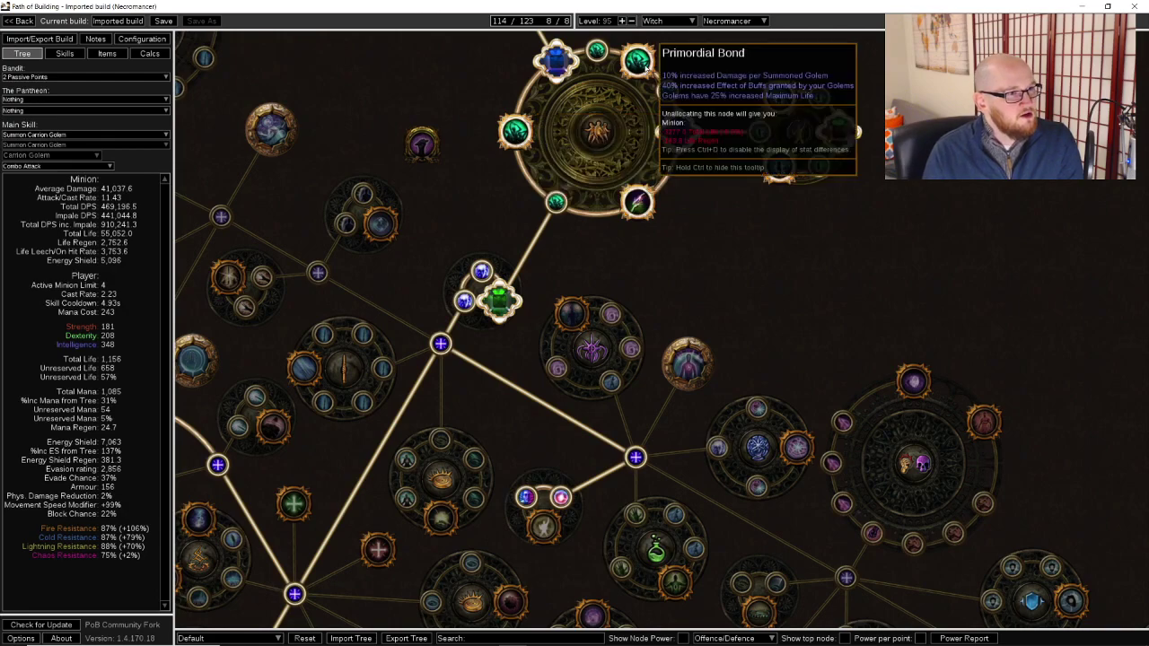
drag(640, 66, 696, 166)
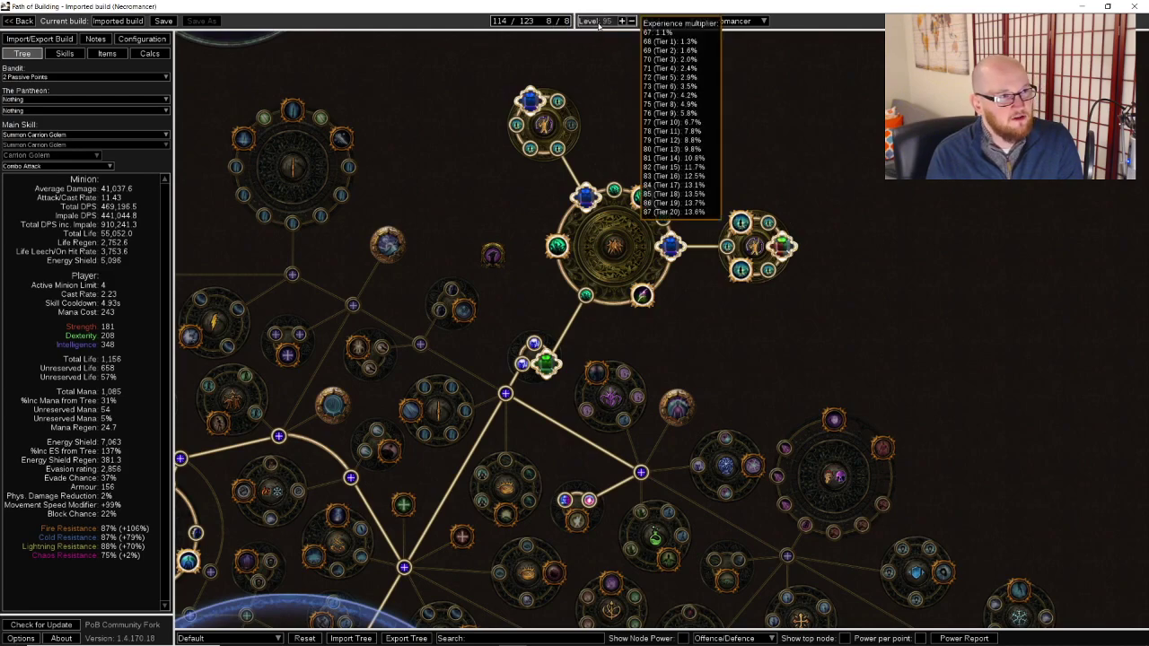
Allocate and unallocate the unused Aura Effect node on the medium cluster jewel to compare its effect on minion and player stats
scroll(464, 68, up, 2)
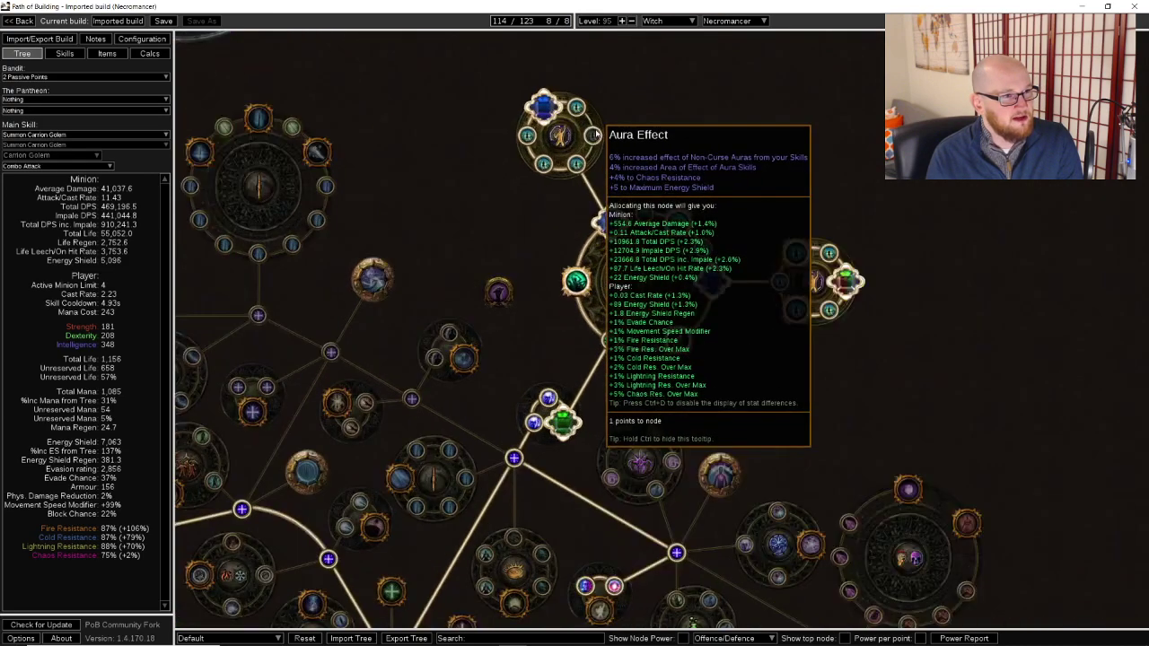
click(594, 135)
click(594, 135)
click(595, 135)
click(594, 134)
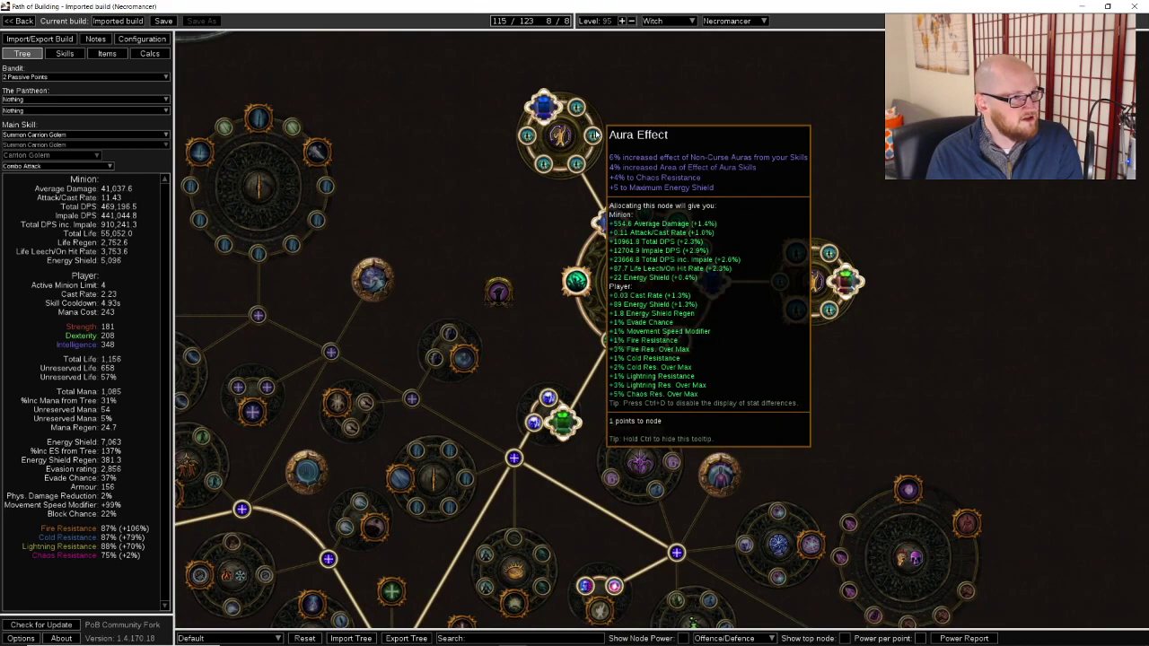
Examine the Replenishing Presence notable on the neighbouring medium cluster jewel
drag(712, 146, 581, 83)
drag(673, 196, 666, 170)
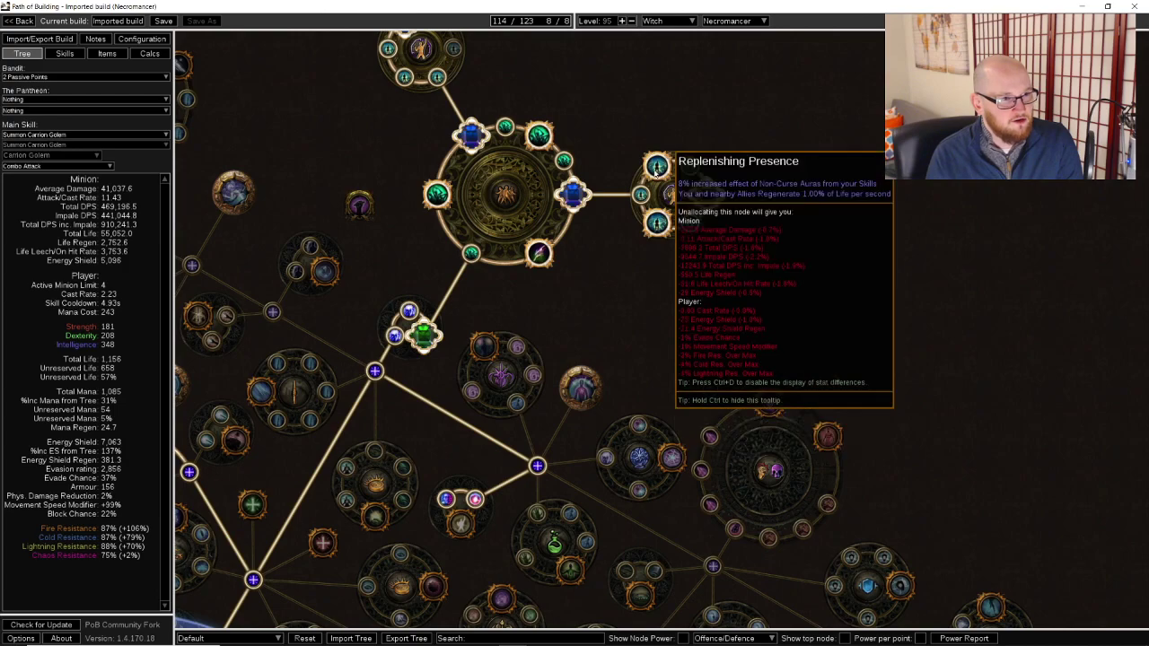
scroll(712, 161, down, 2)
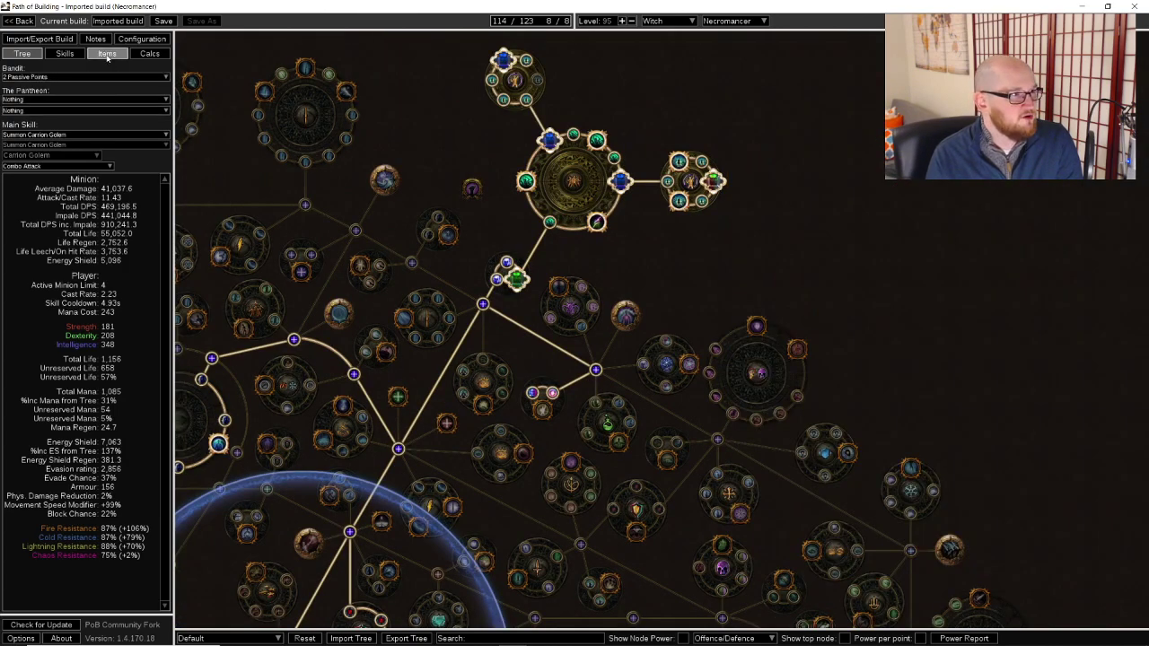
click(106, 53)
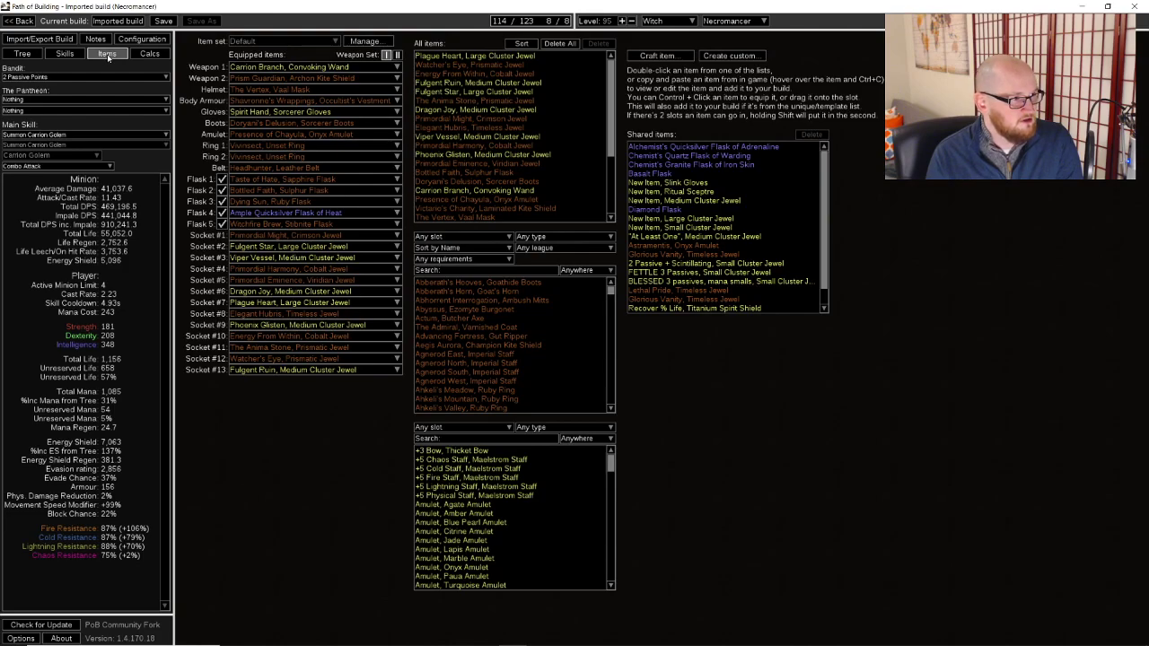
click(22, 56)
click(71, 55)
click(23, 53)
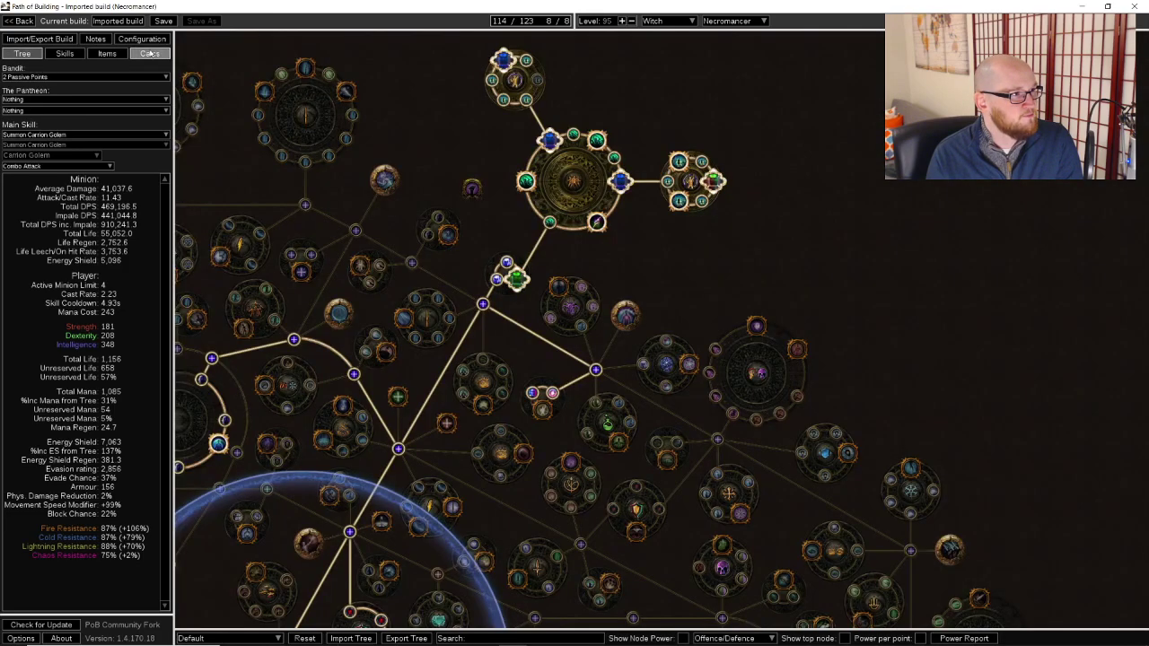
click(149, 54)
click(142, 39)
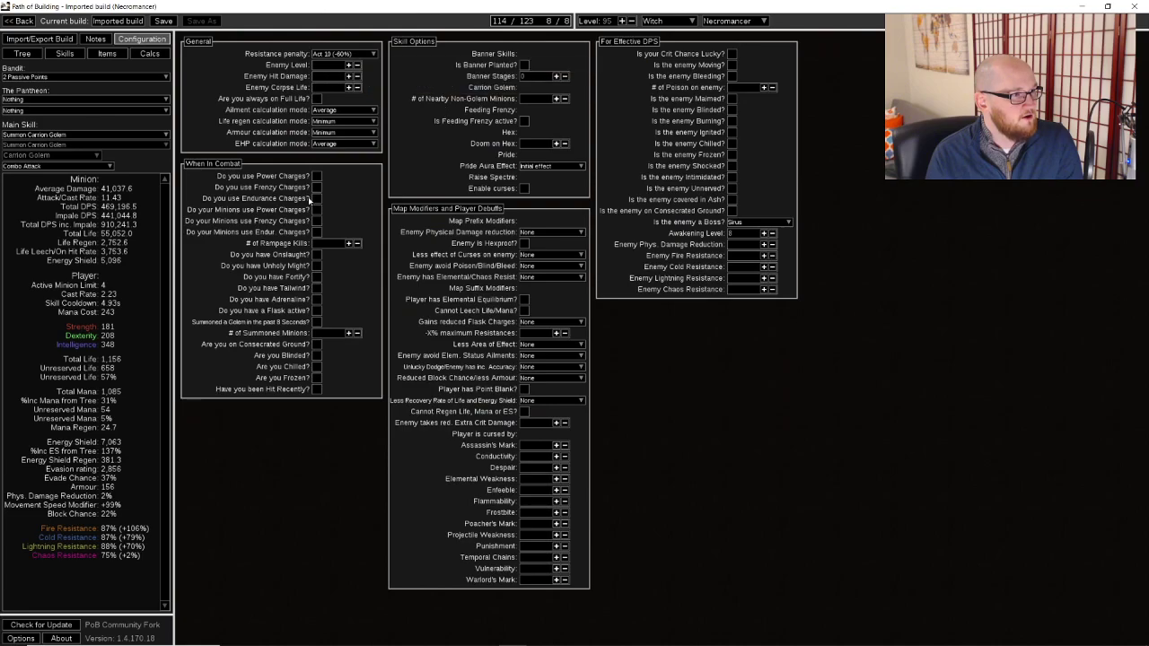
click(115, 55)
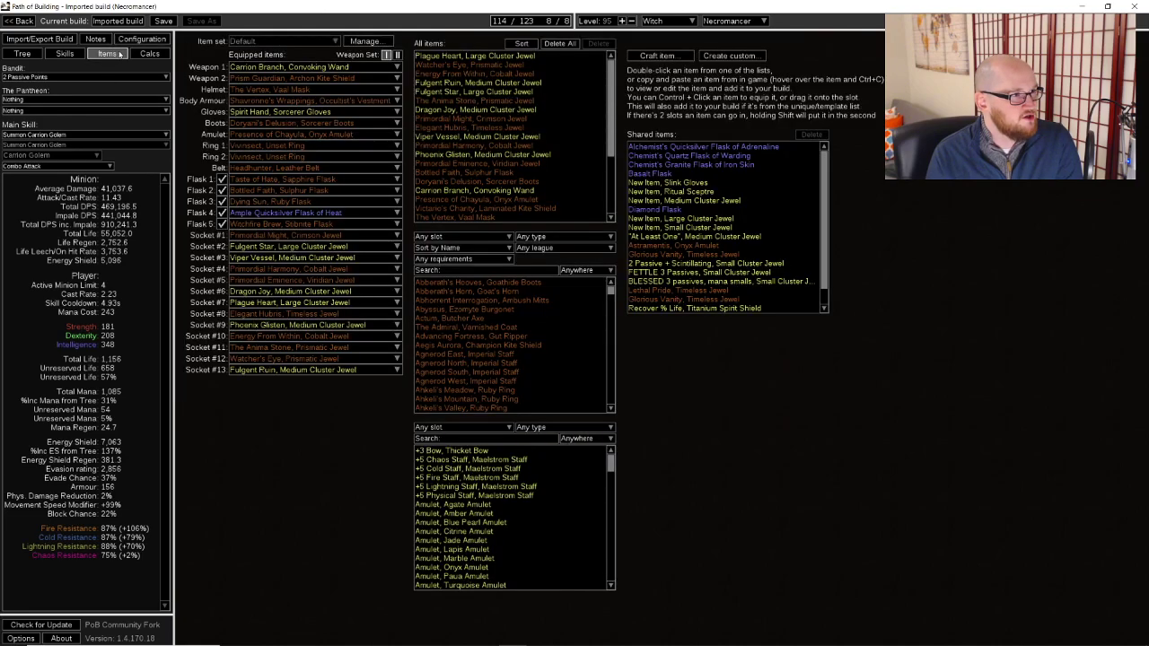
click(23, 54)
click(108, 54)
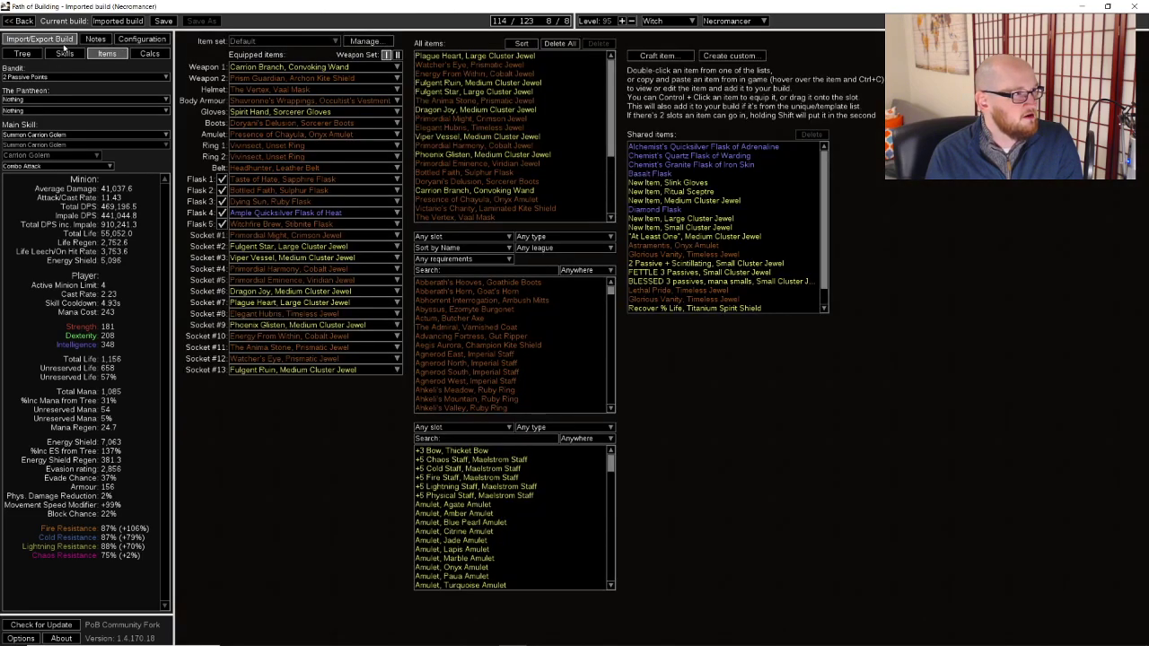
Inspect the gems in the Dread Banner, Purity of Ice, and Vaal Summon Skeletons socket groups
click(65, 52)
click(212, 59)
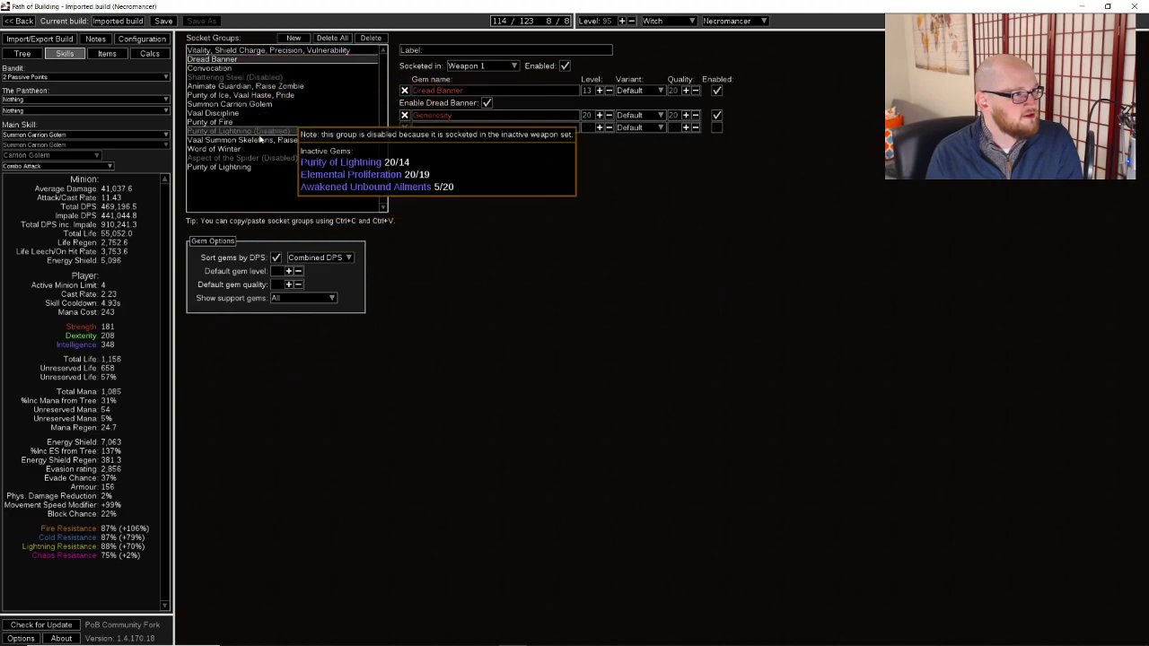
click(235, 94)
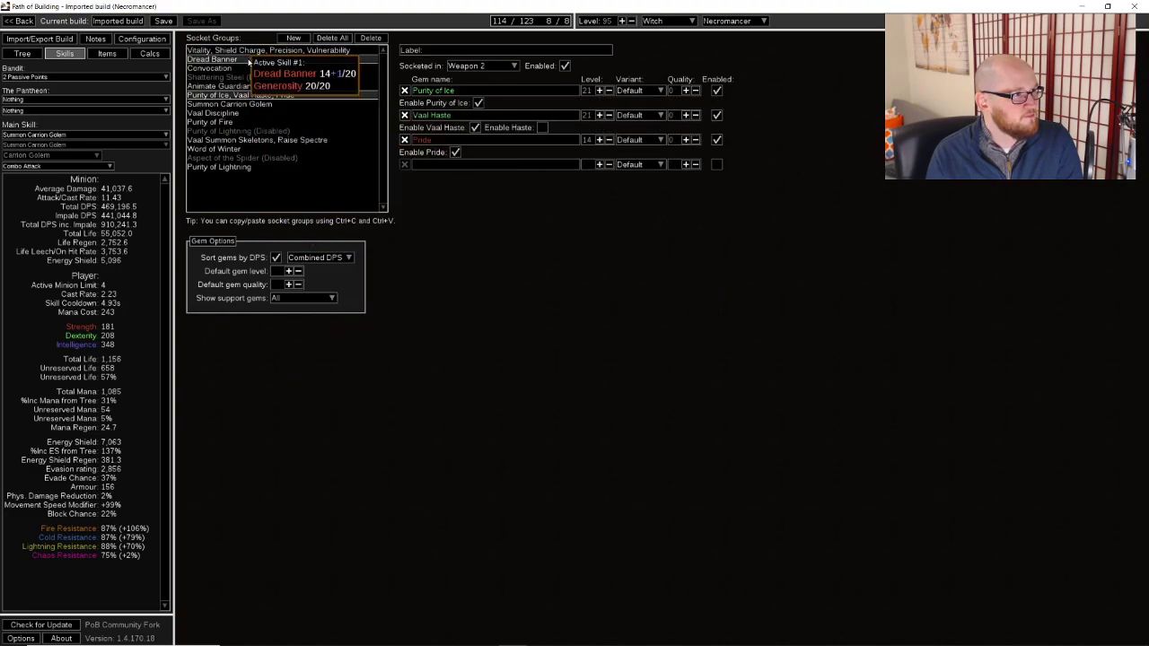
click(253, 140)
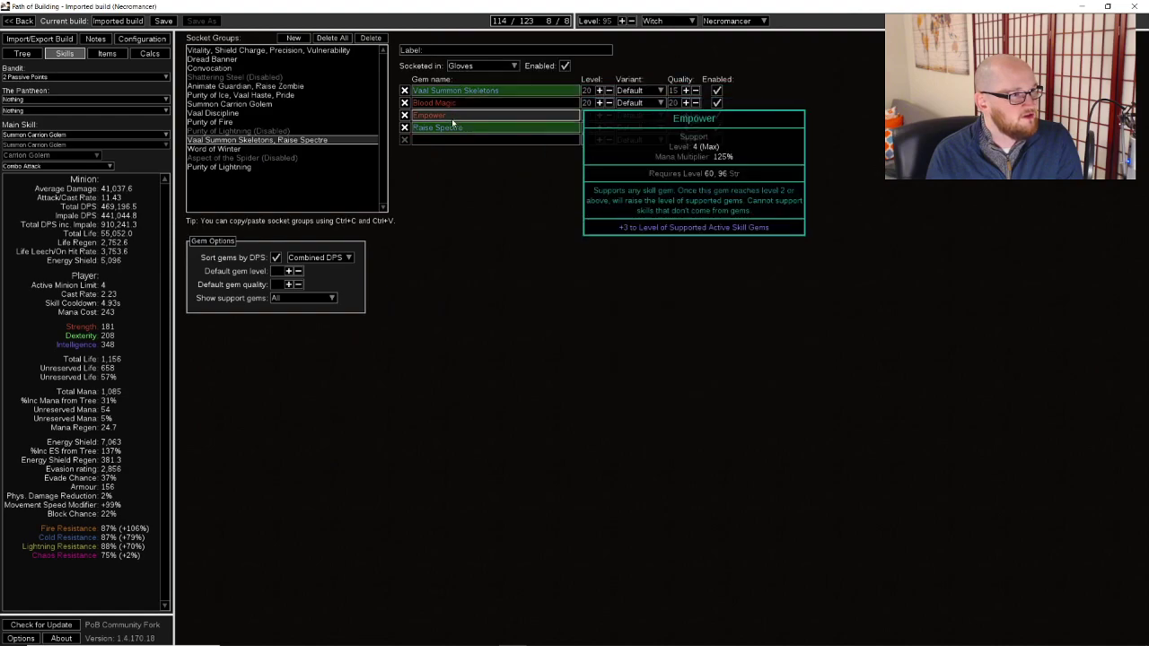
Try enabling the player's power and frenzy charges in the combat configuration, and turn both off again
click(158, 40)
click(317, 177)
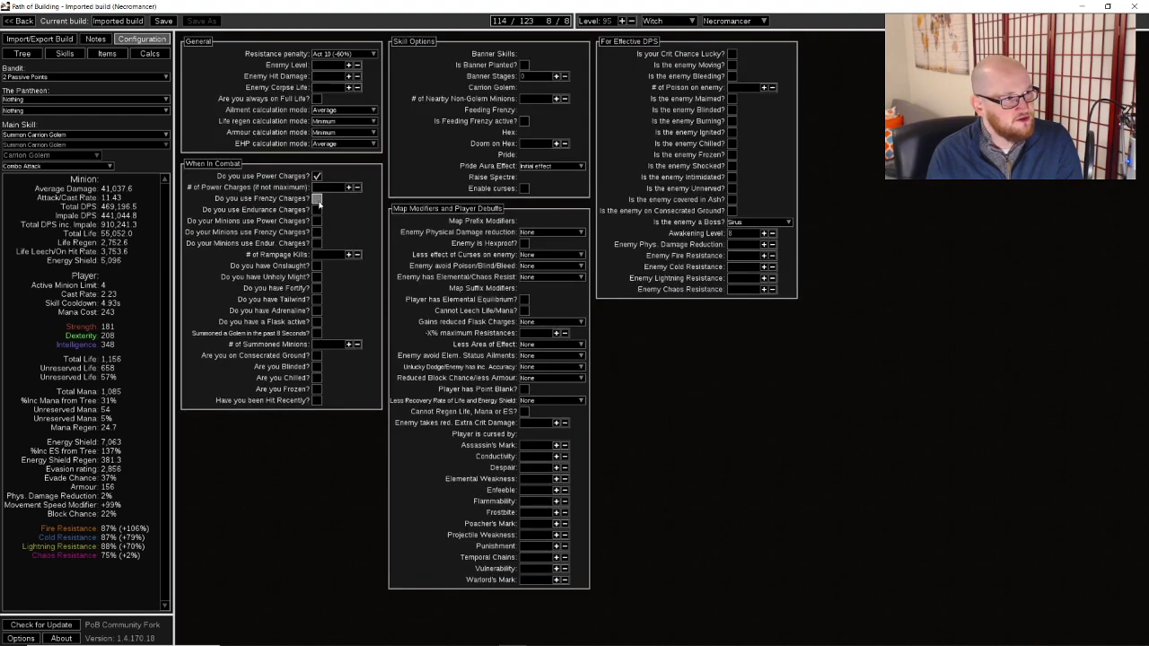
click(317, 198)
click(317, 198)
click(317, 177)
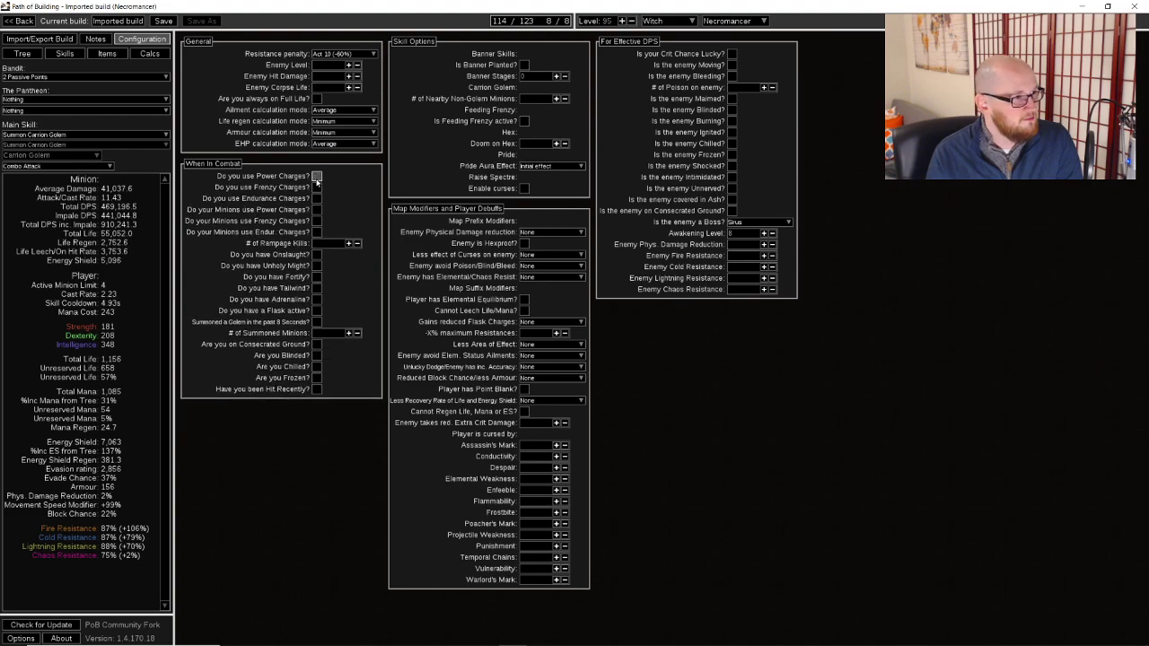
Enable power charges and frenzy charges for the minions in the combat configuration
click(317, 210)
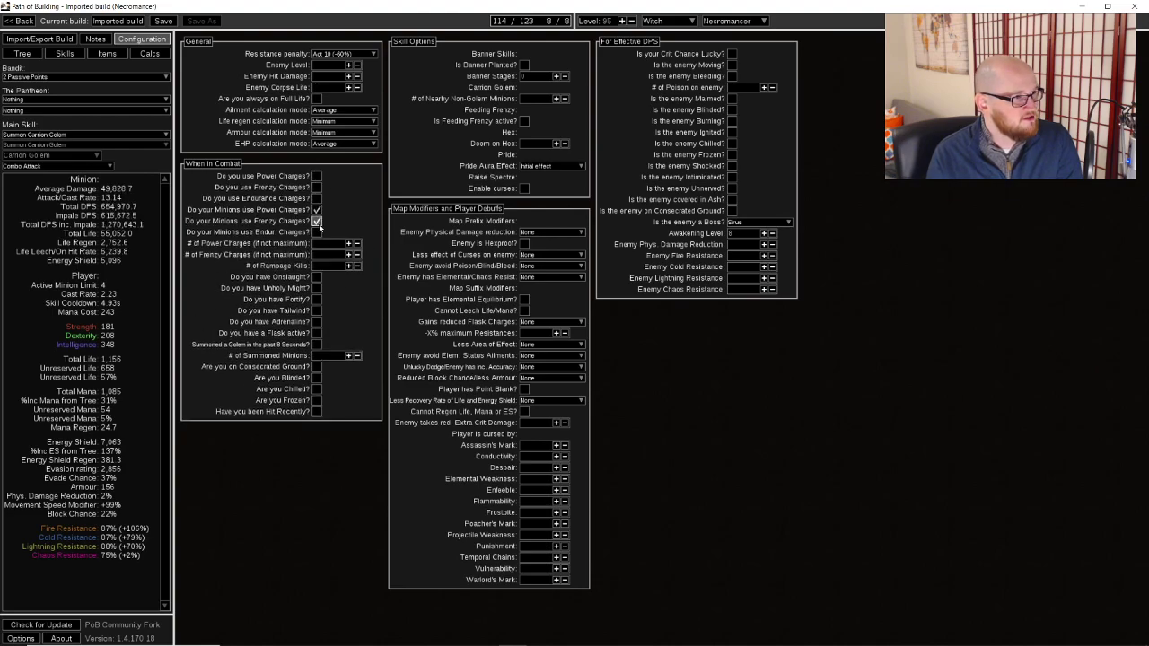
click(316, 221)
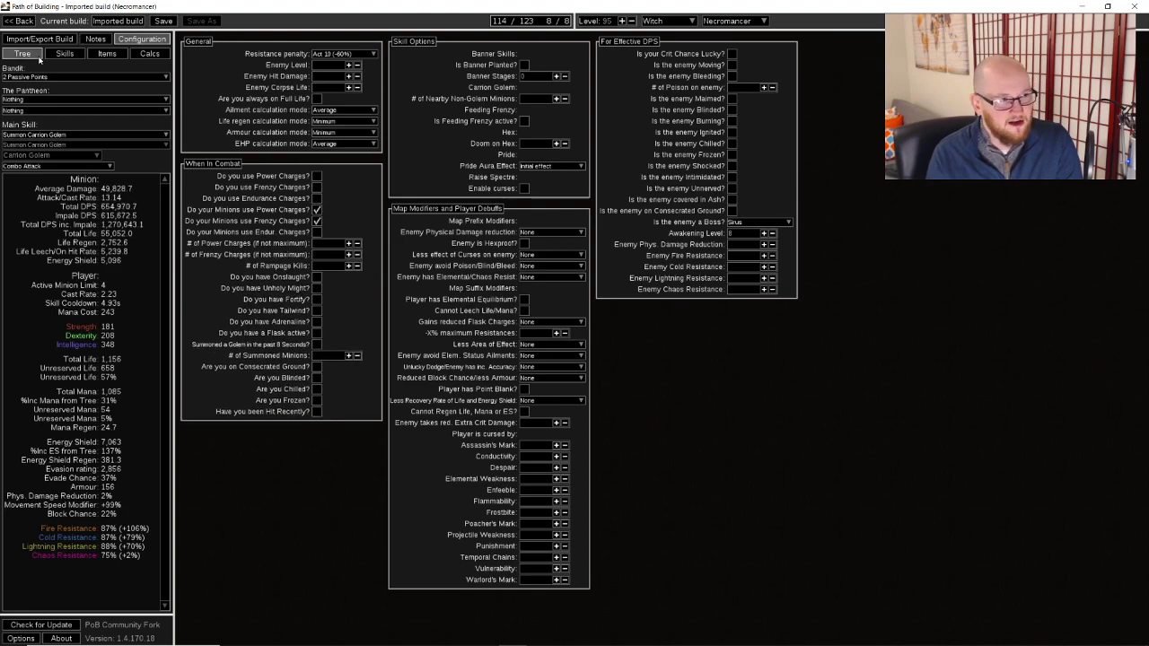
click(38, 56)
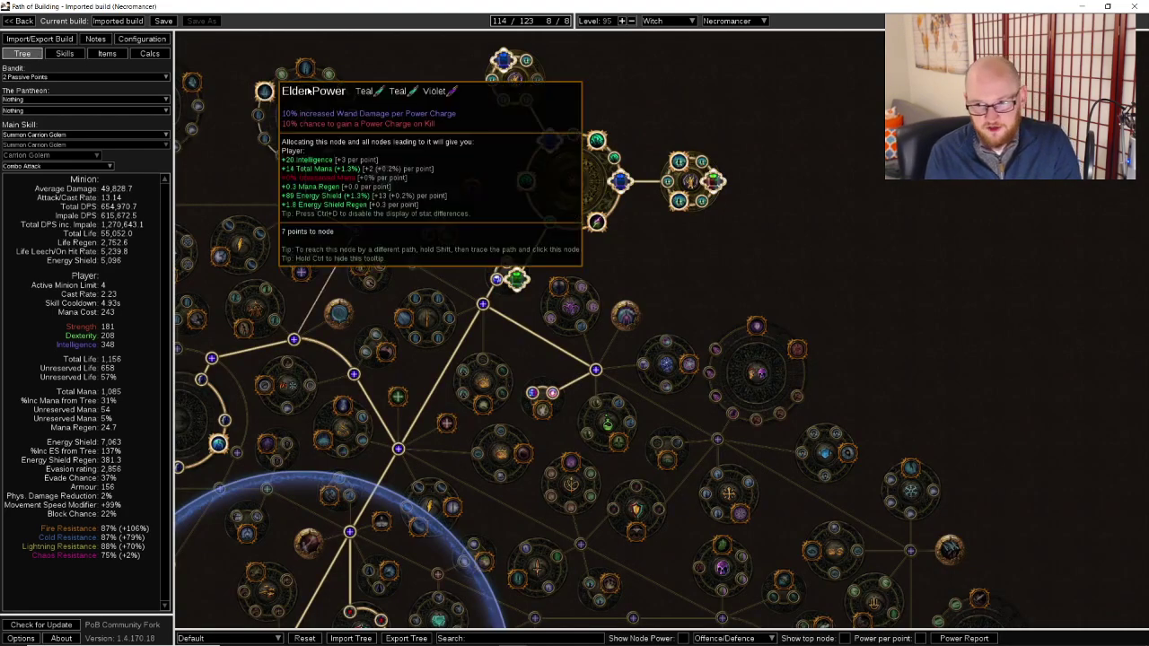
scroll(353, 182, down, 3)
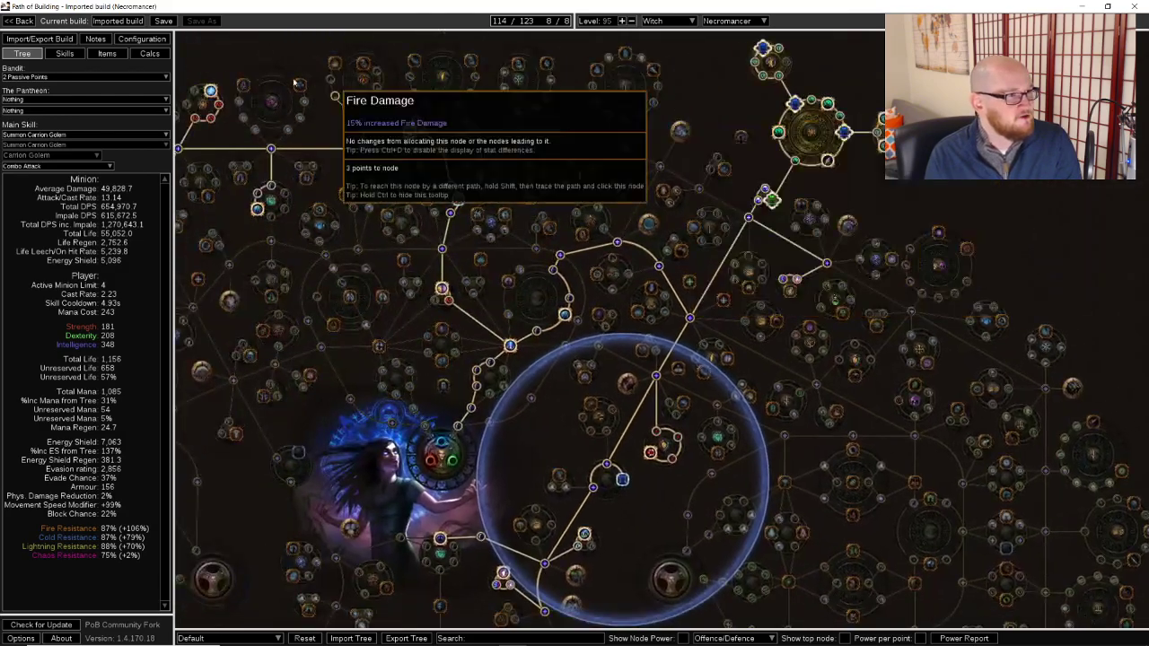
Inspect the Dread Banner gem, disabling and re-enabling its skill to compare the minion impale DPS with and without it
click(64, 54)
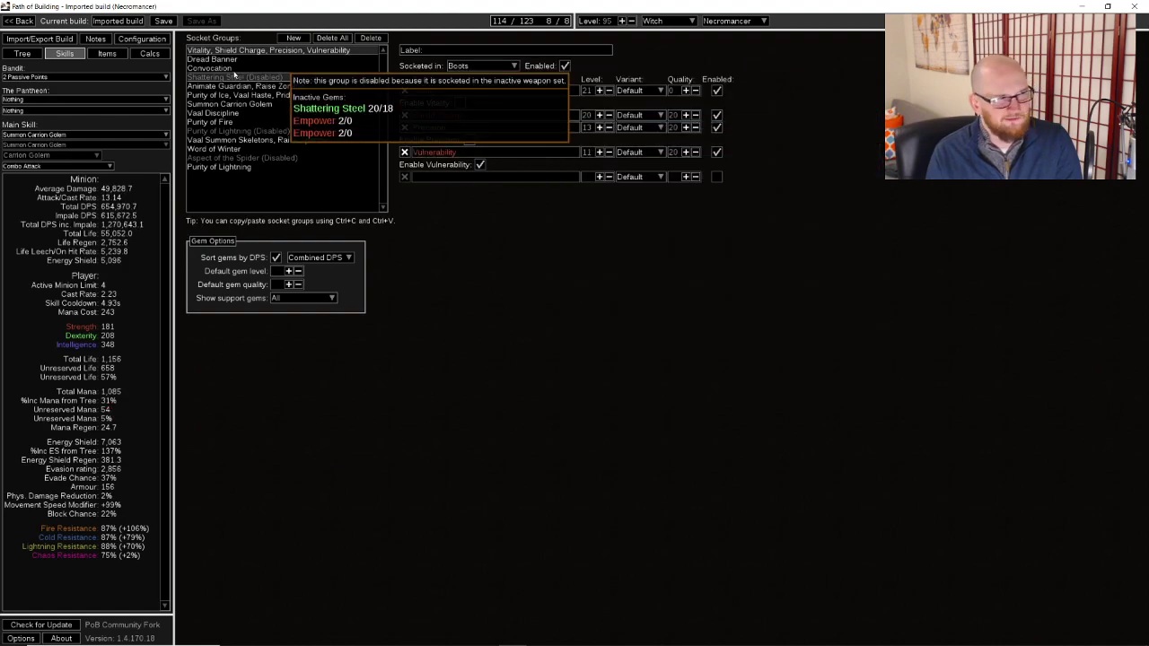
click(216, 60)
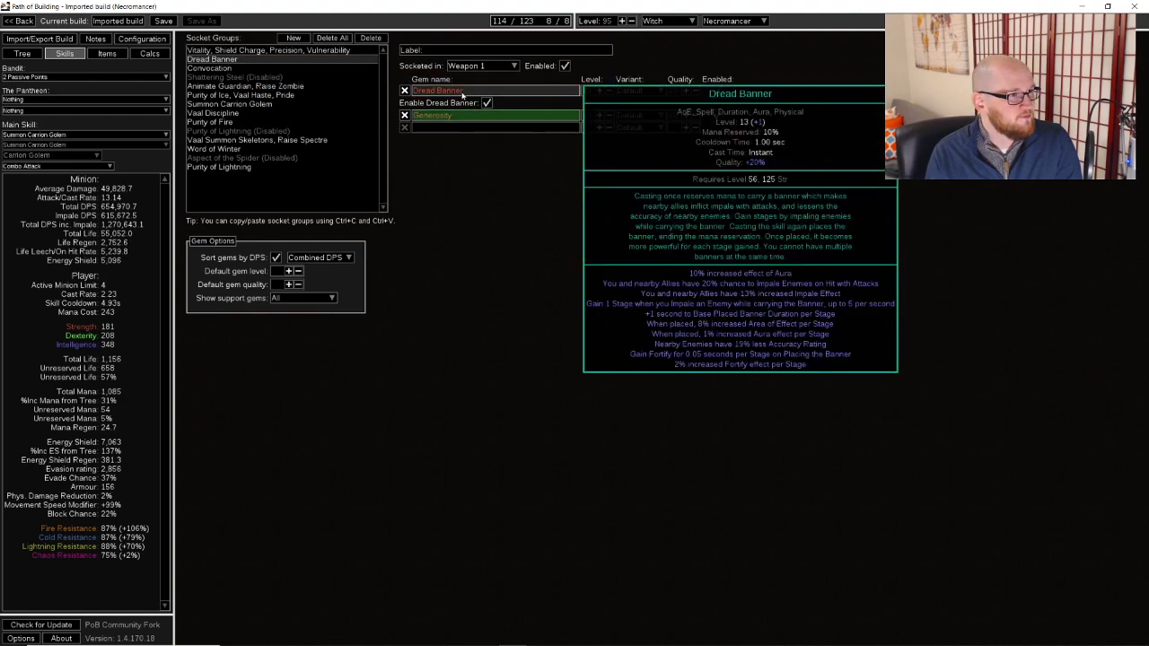
click(487, 103)
click(487, 104)
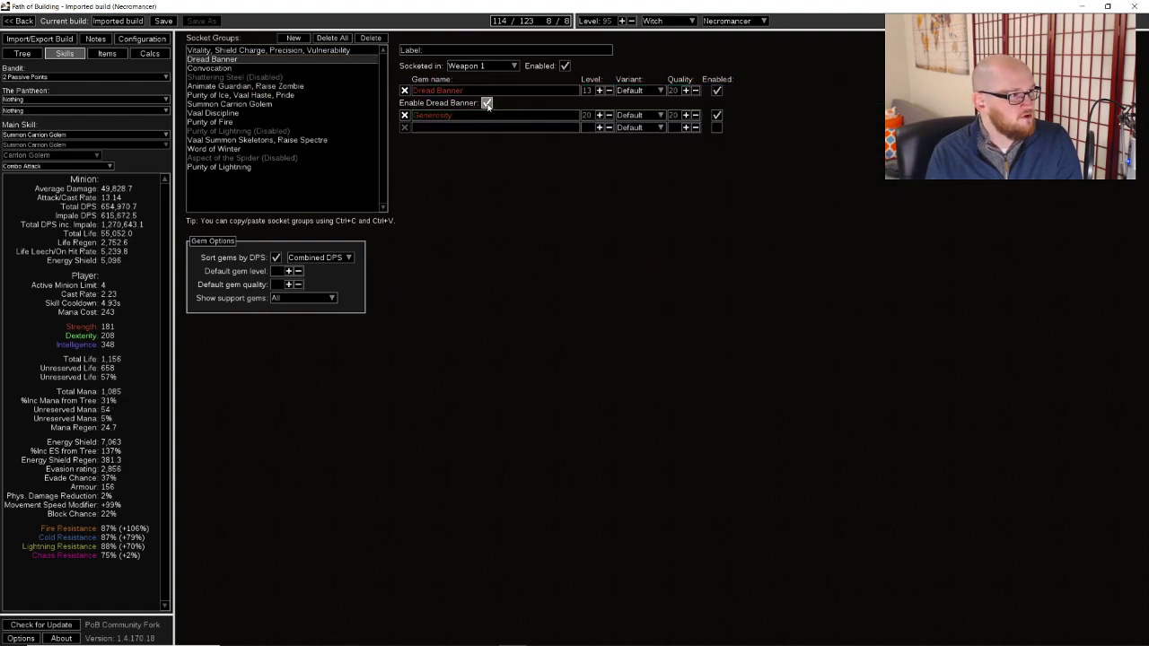
mouse_move(483, 95)
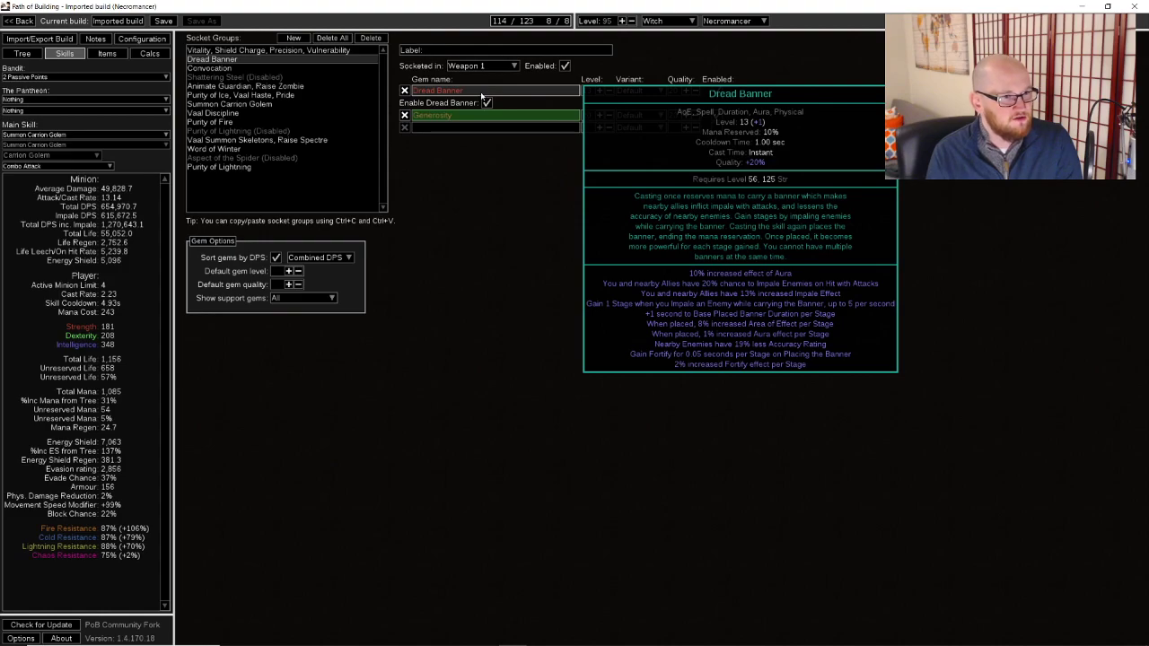
click(487, 104)
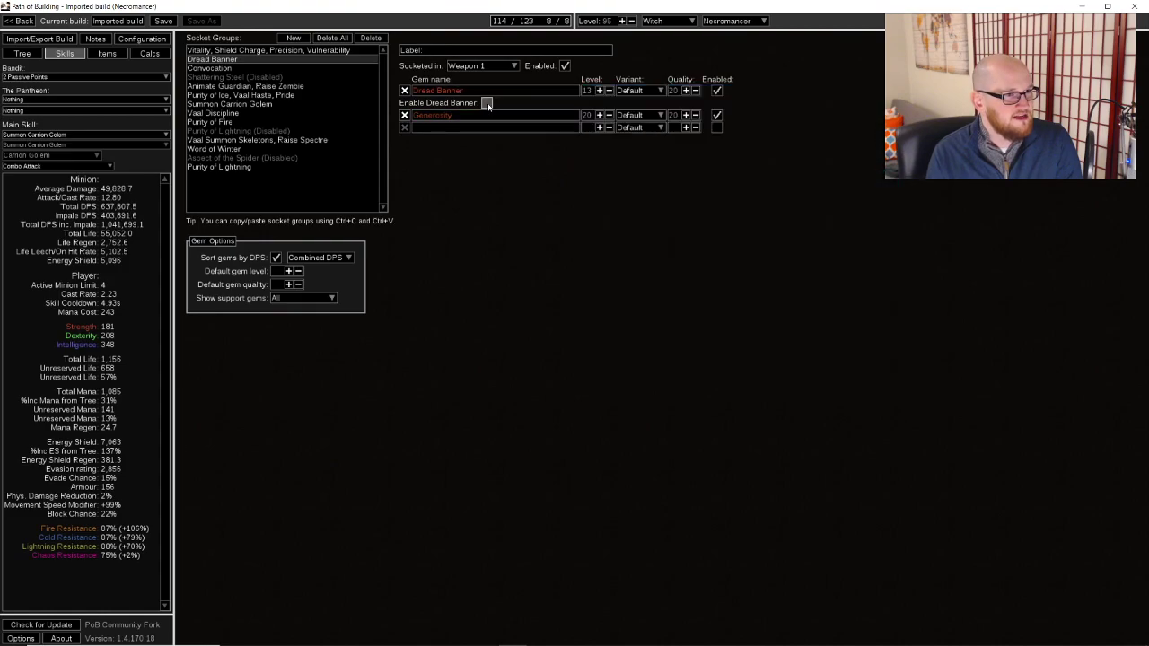
click(487, 104)
mouse_move(489, 94)
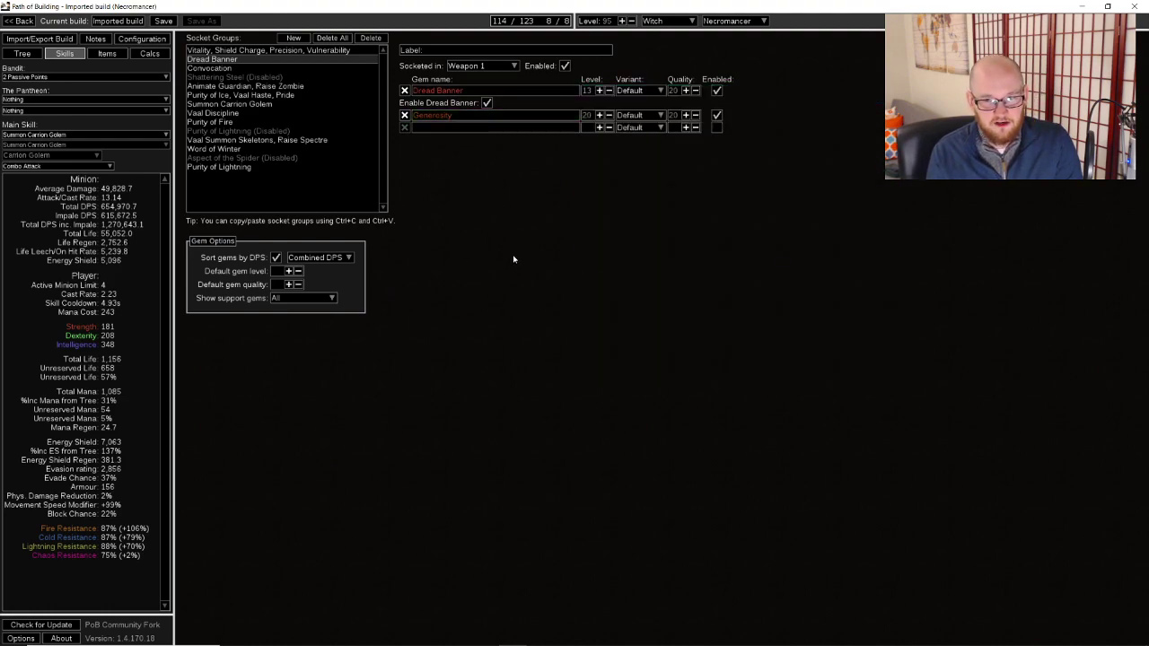
Inspect the gems in the Convocation and Animate Guardian socket groups
click(230, 69)
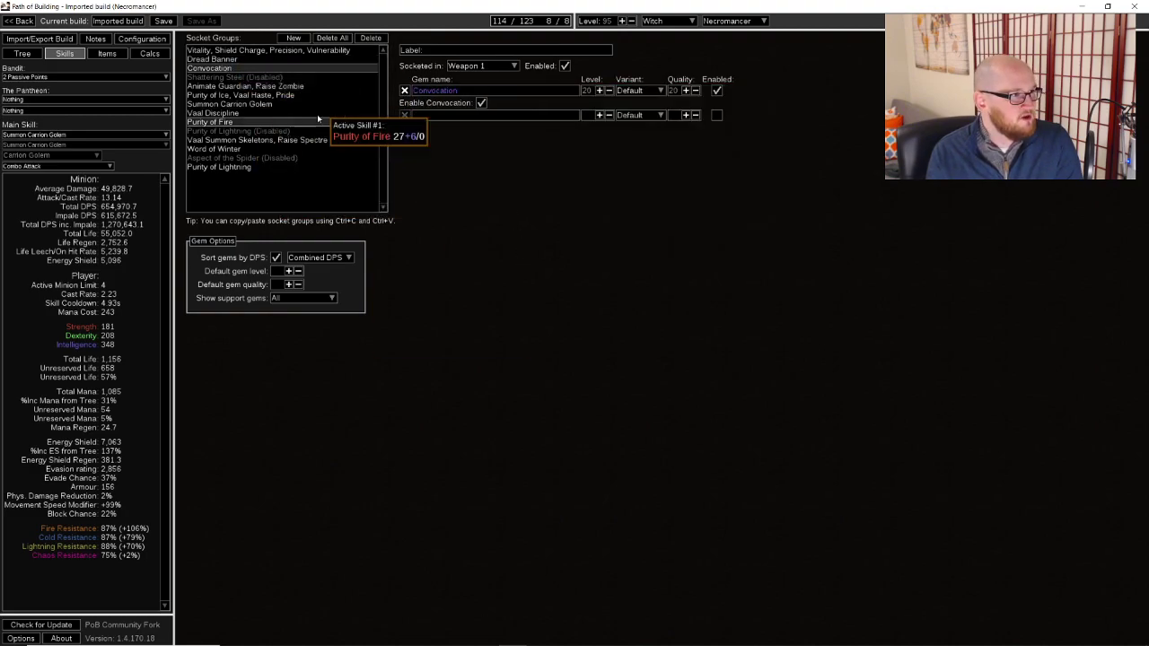
click(269, 87)
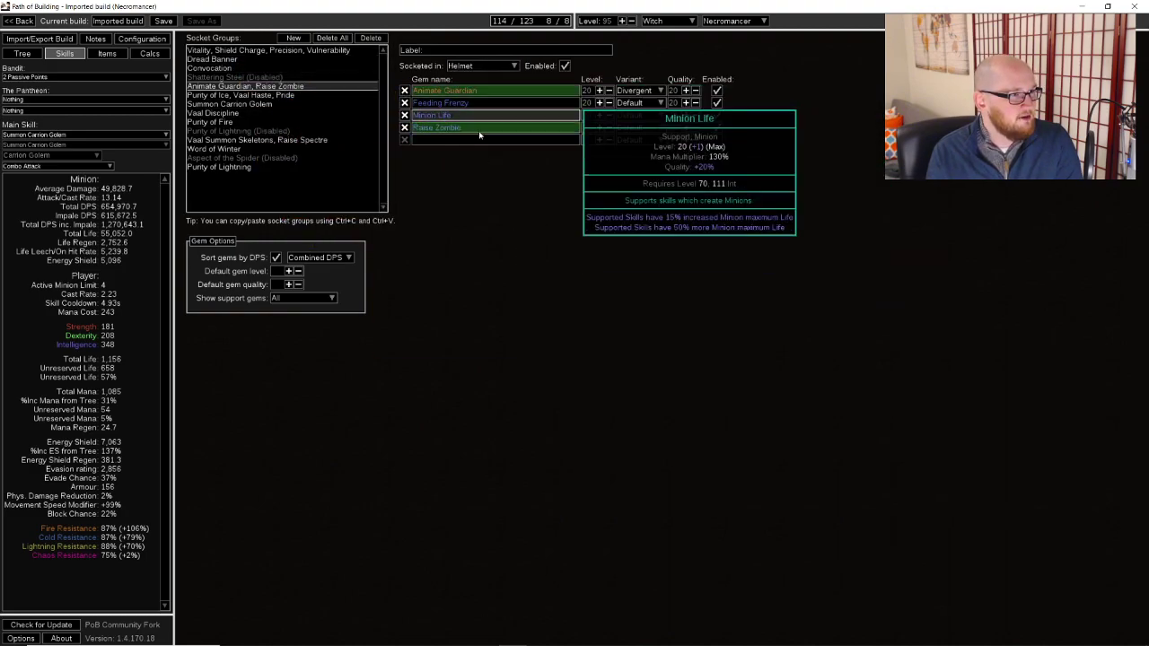
Enable Haste on the Vaal Haste gem in the Purity of Ice socket group, toggling it to compare minion DPS
click(240, 94)
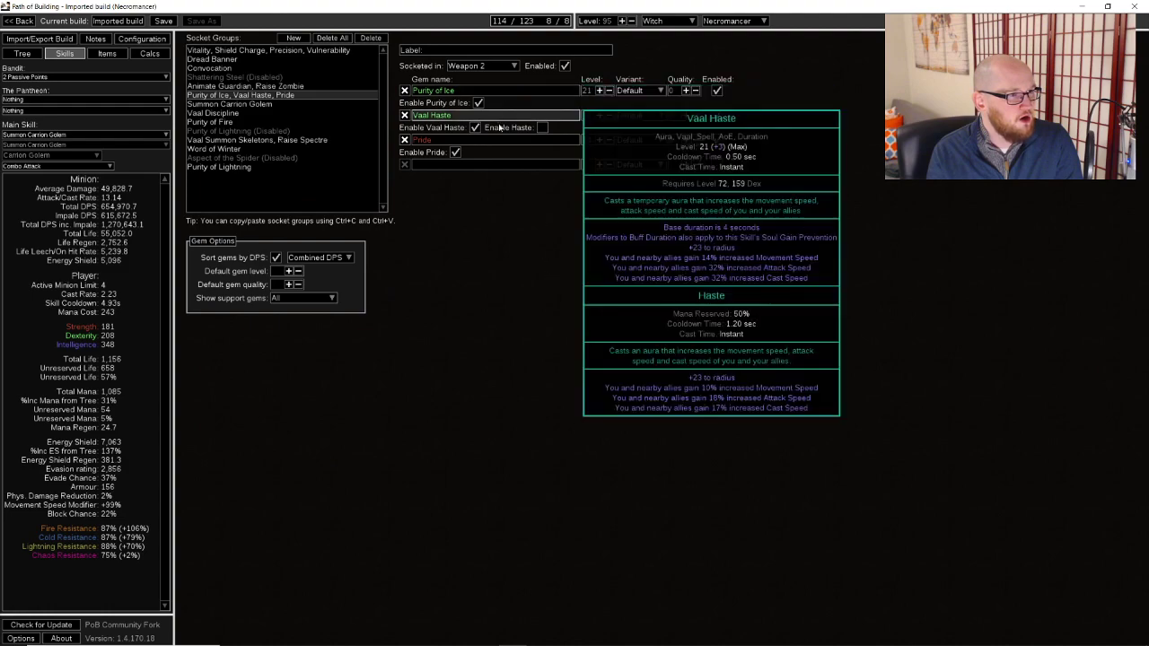
click(542, 127)
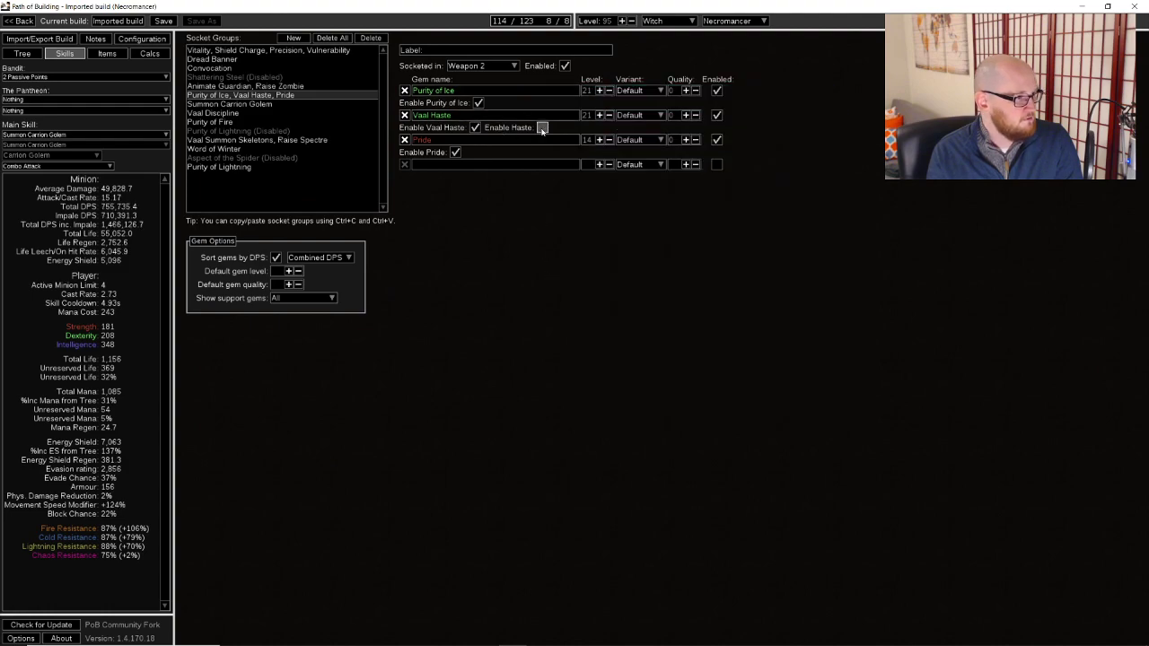
click(541, 128)
click(541, 127)
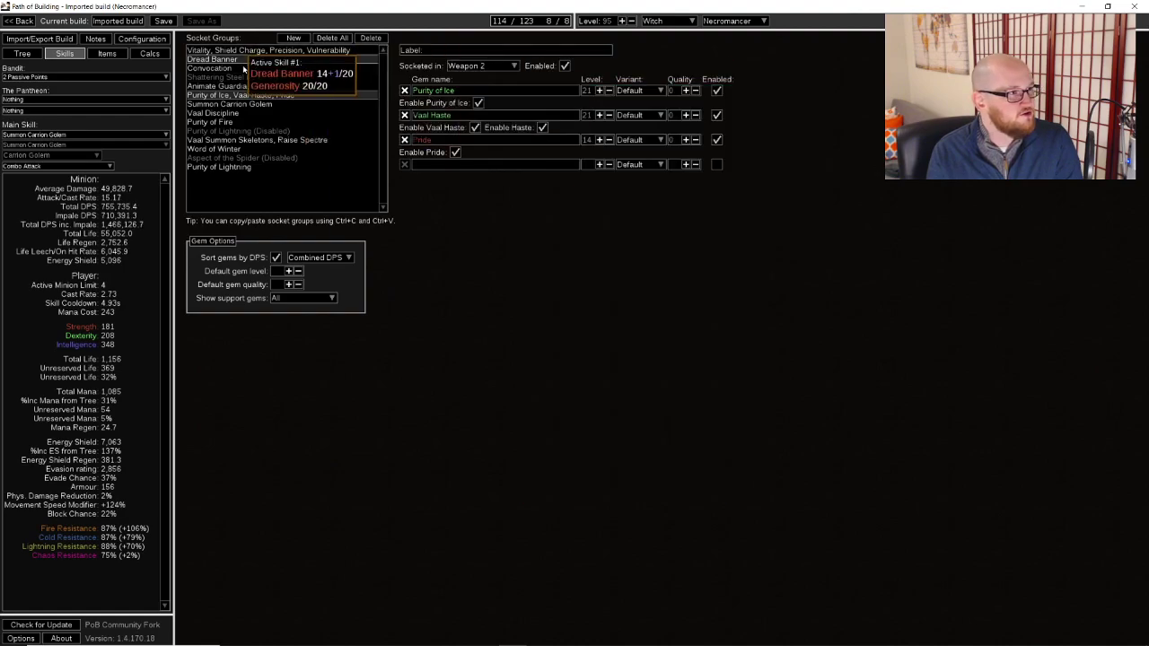
Inspect the Animate Guardian, Purity of Ice and Summon Carrion Golem gem setups, checking the combat configuration alongside the golem's supports
click(245, 86)
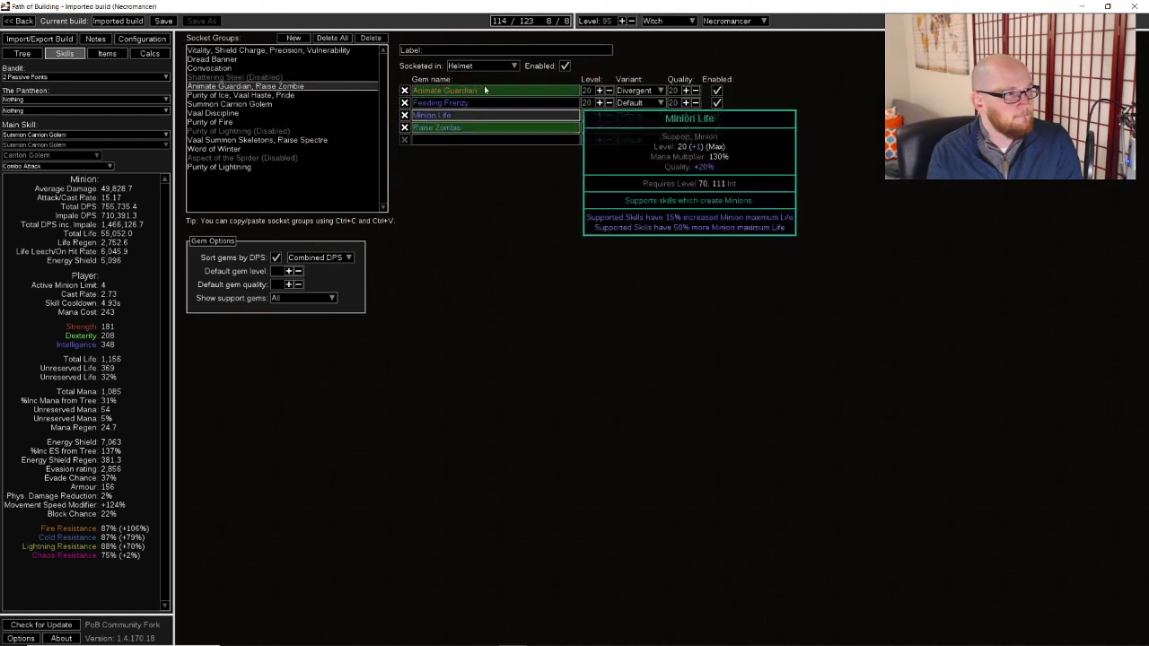
click(256, 95)
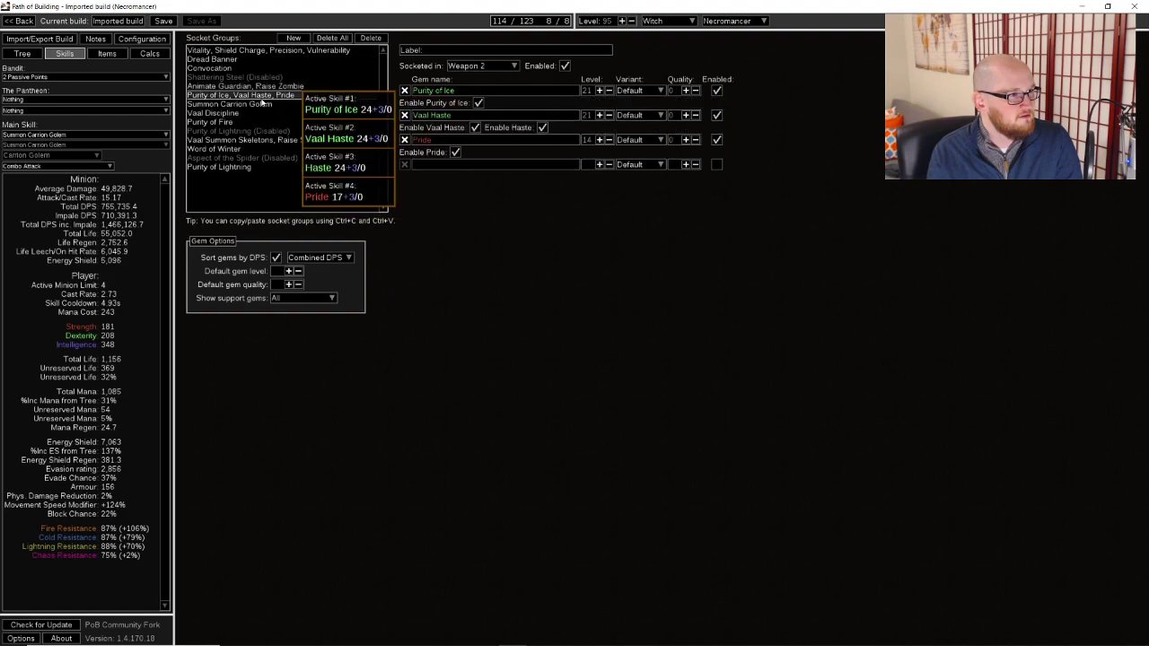
click(230, 104)
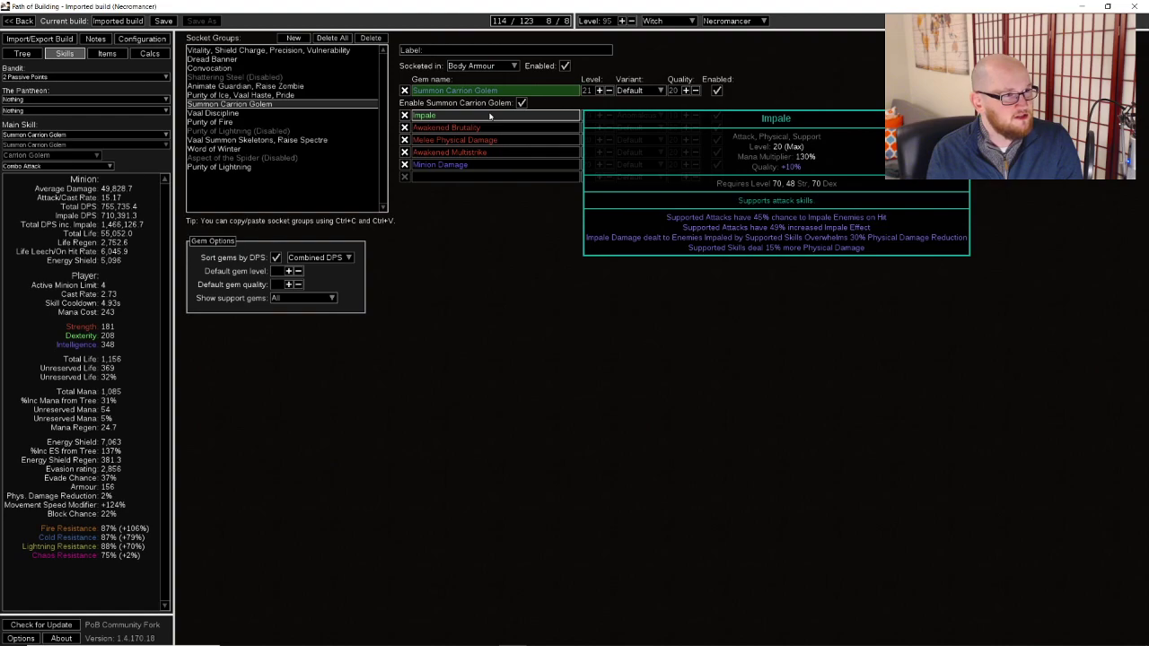
click(135, 41)
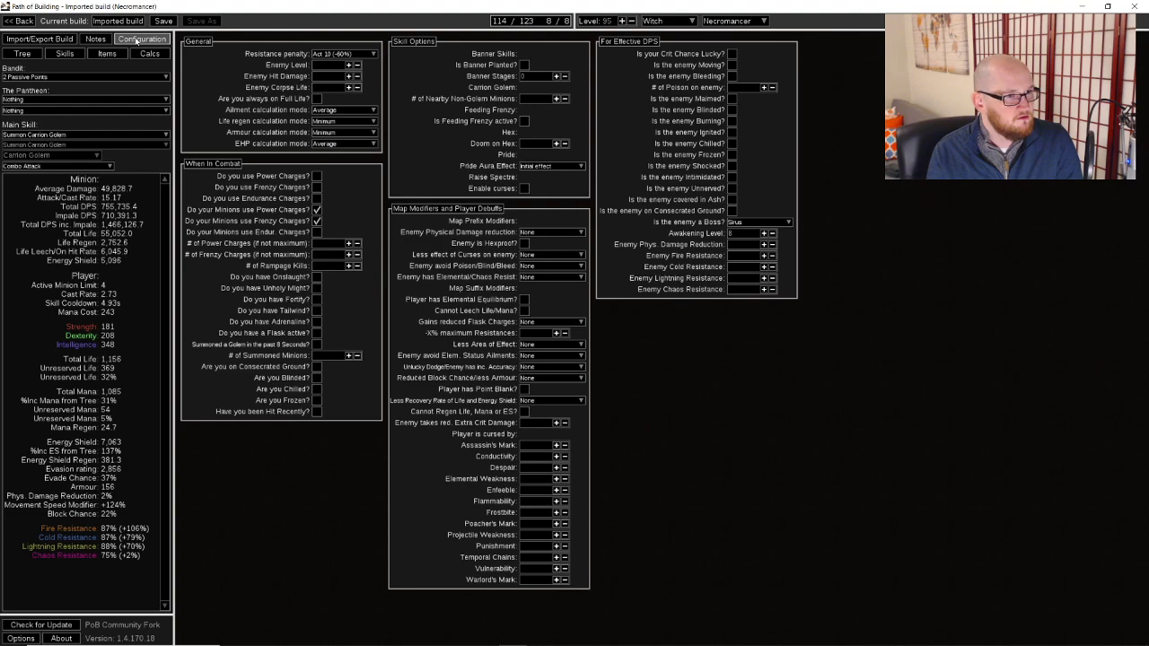
click(64, 54)
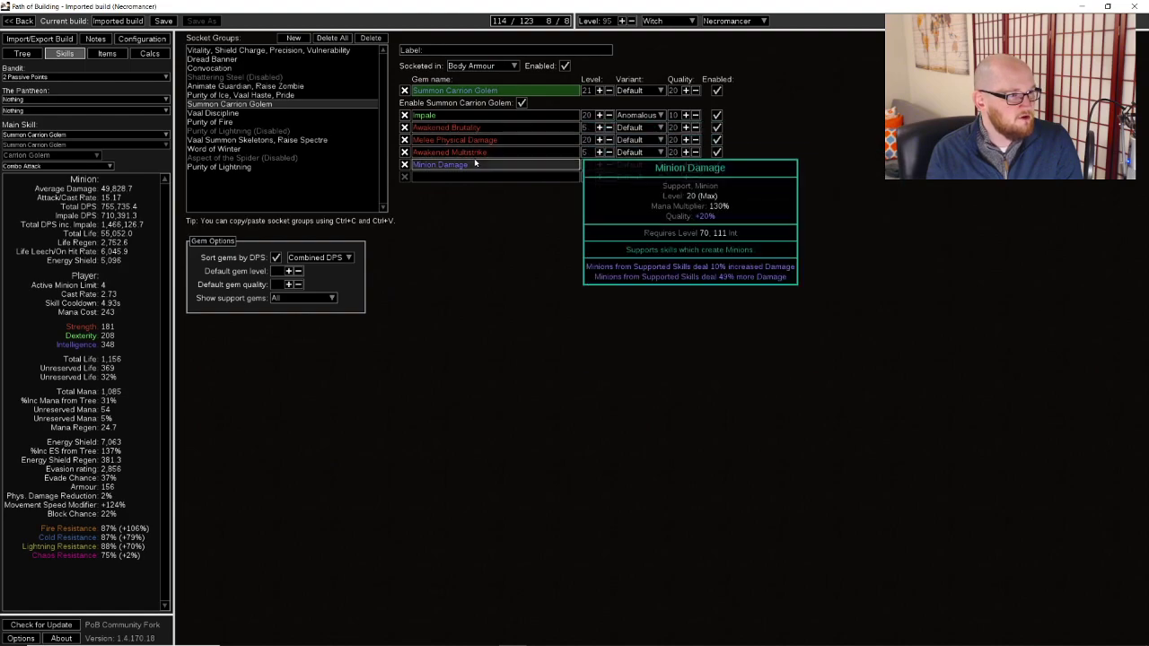
Inspect the Vaal Discipline, Purity of Fire and Vaal Summon Skeletons socket groups
click(269, 113)
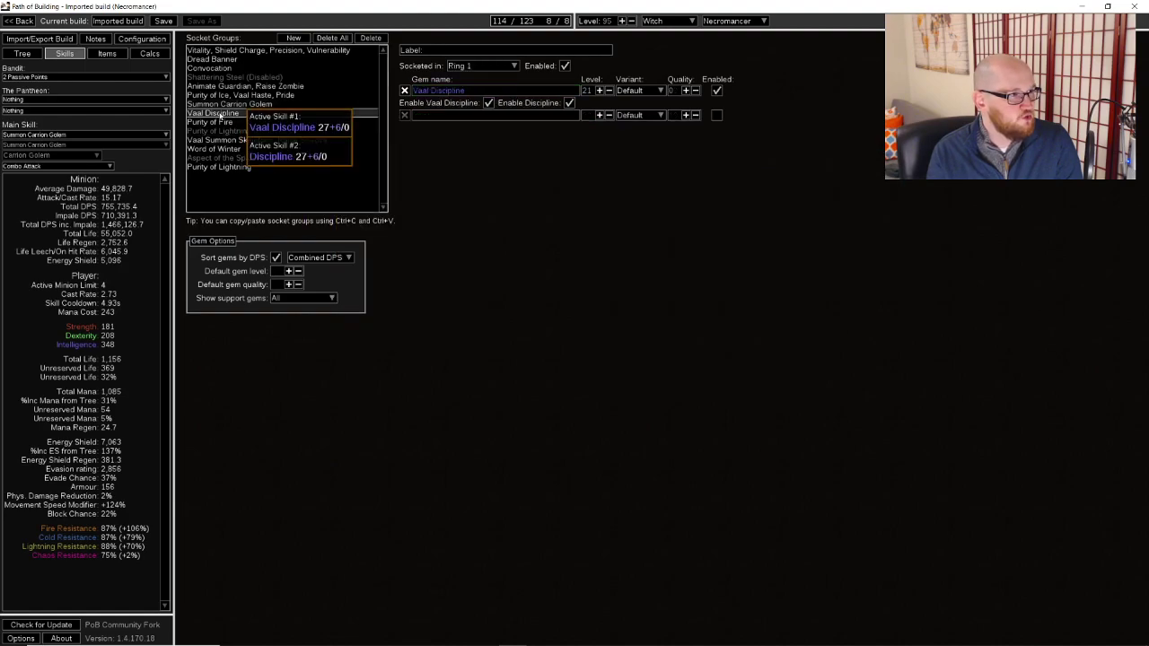
click(296, 124)
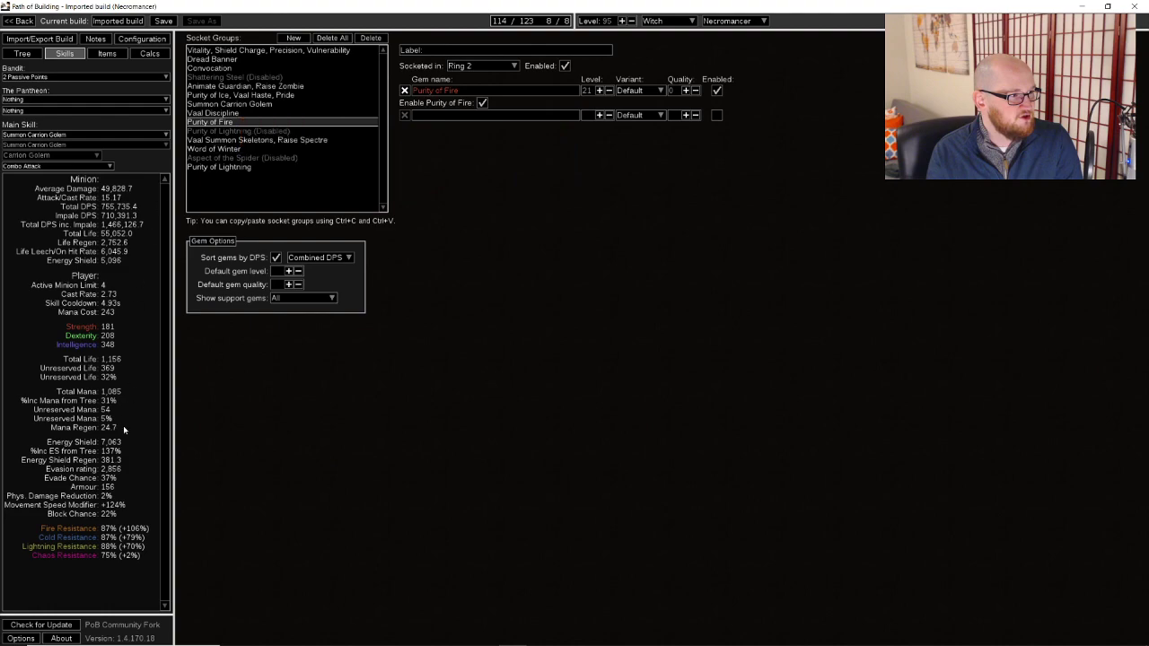
click(212, 149)
click(212, 140)
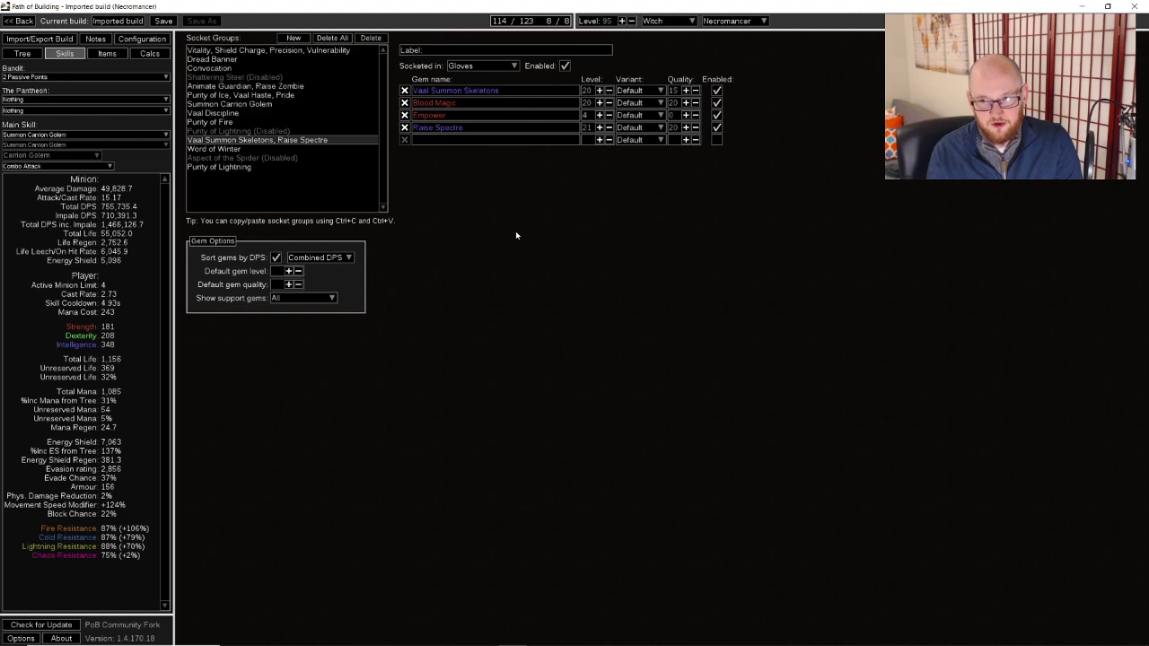
Review the combat configuration, and examine the item-granted Word of Winter and Purity of Lightning socket groups
click(141, 41)
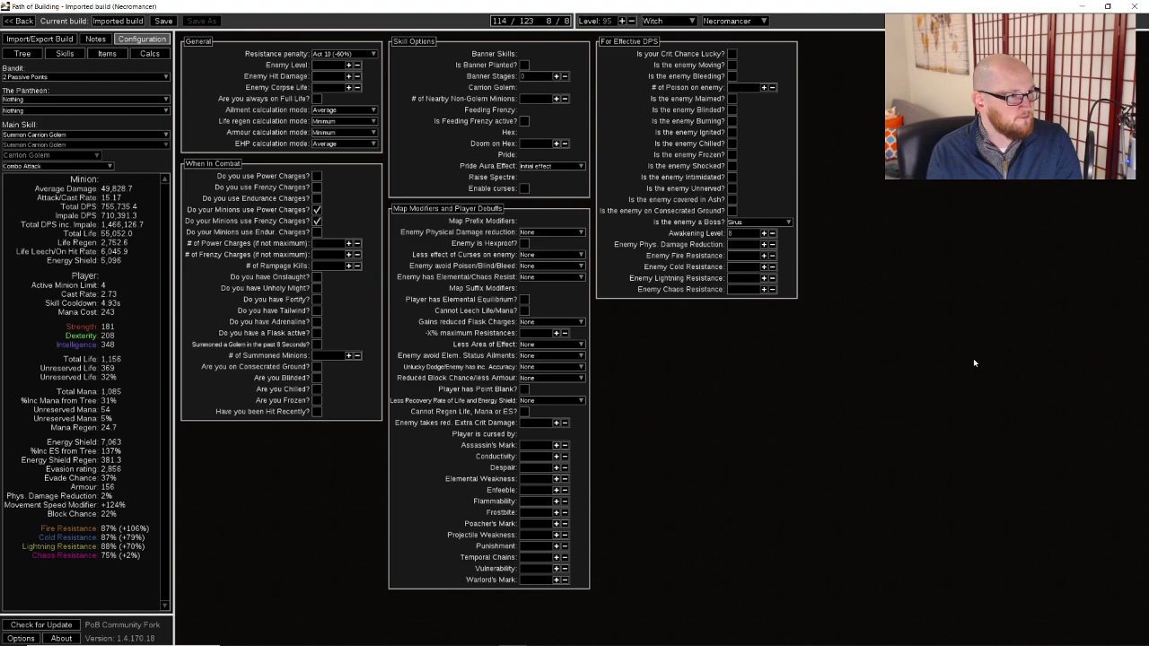
click(62, 54)
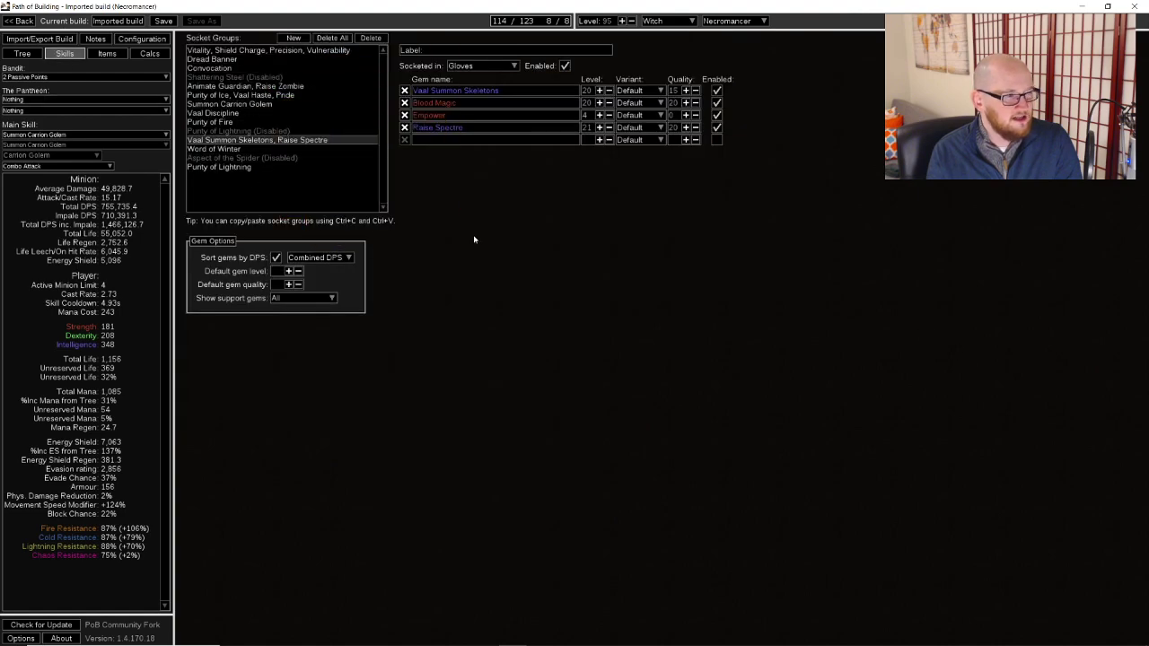
click(235, 149)
click(232, 167)
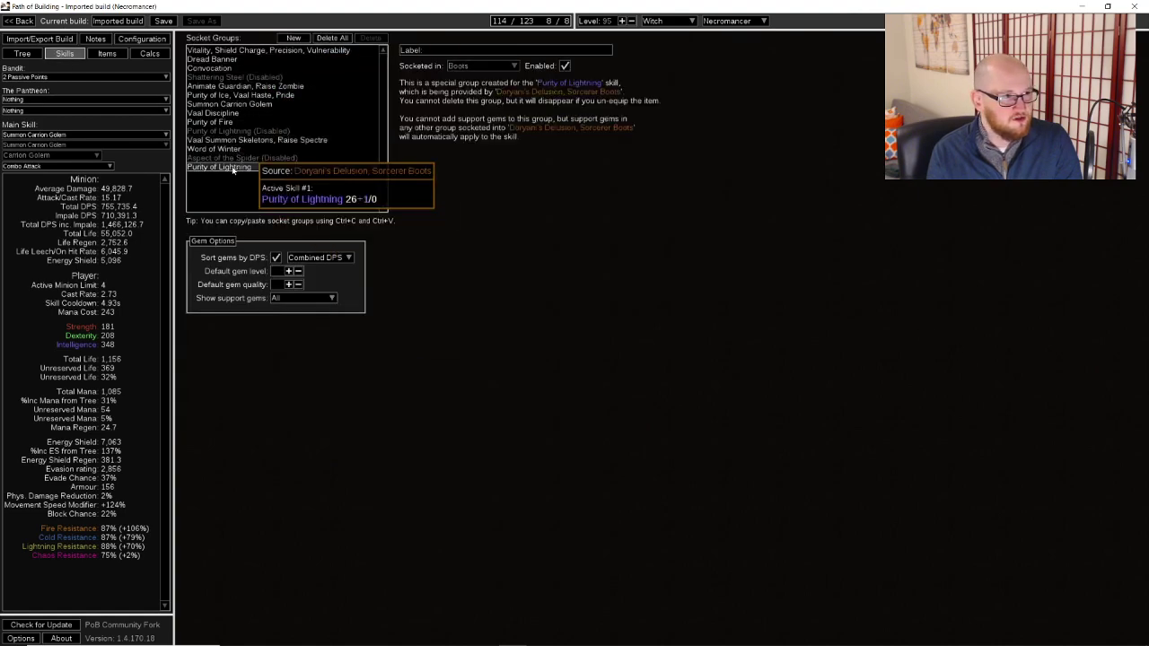
Review the equipped items, including the Carrion Branch wand and the first Vivinsect ring, and glance over the passive tree
click(107, 54)
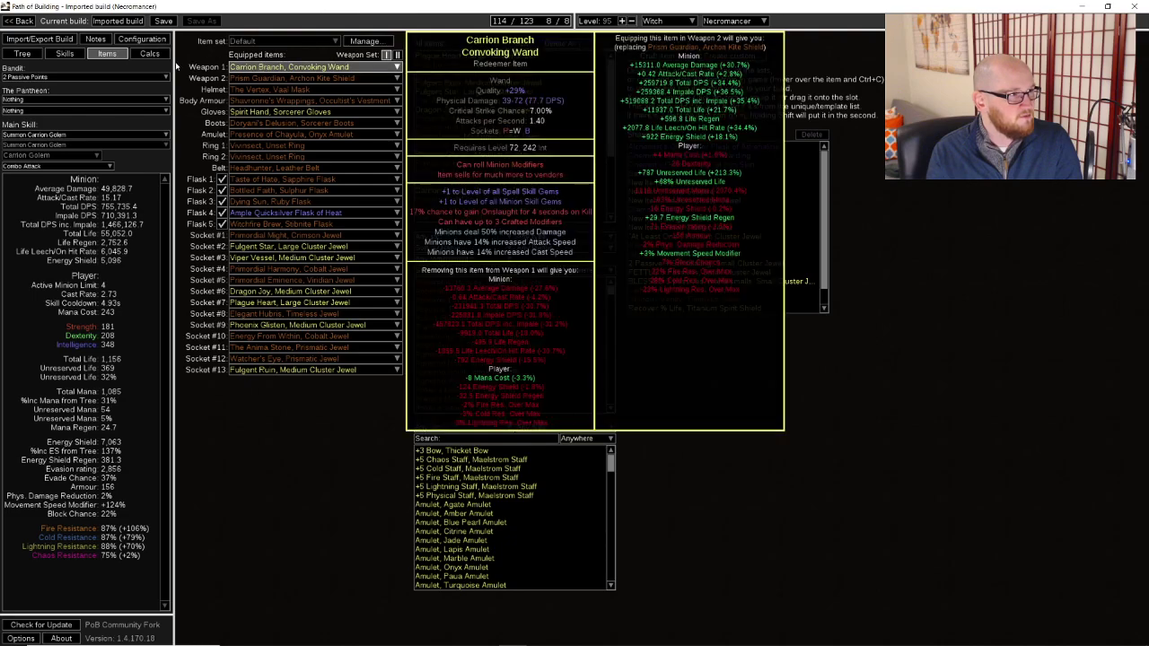
click(66, 54)
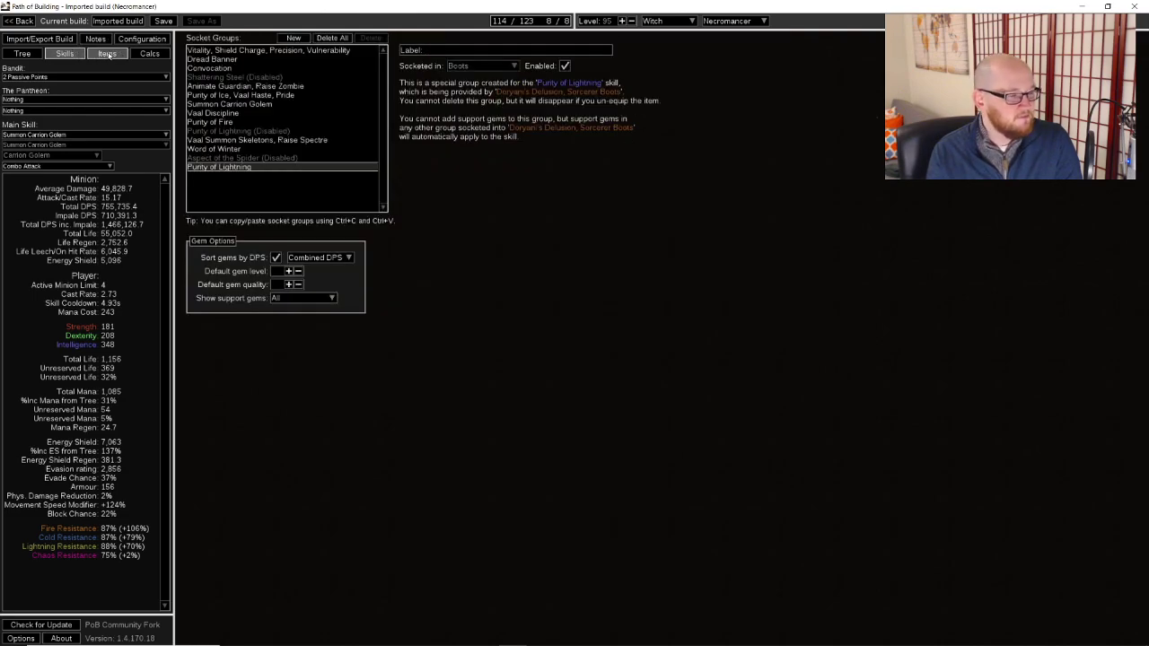
click(108, 55)
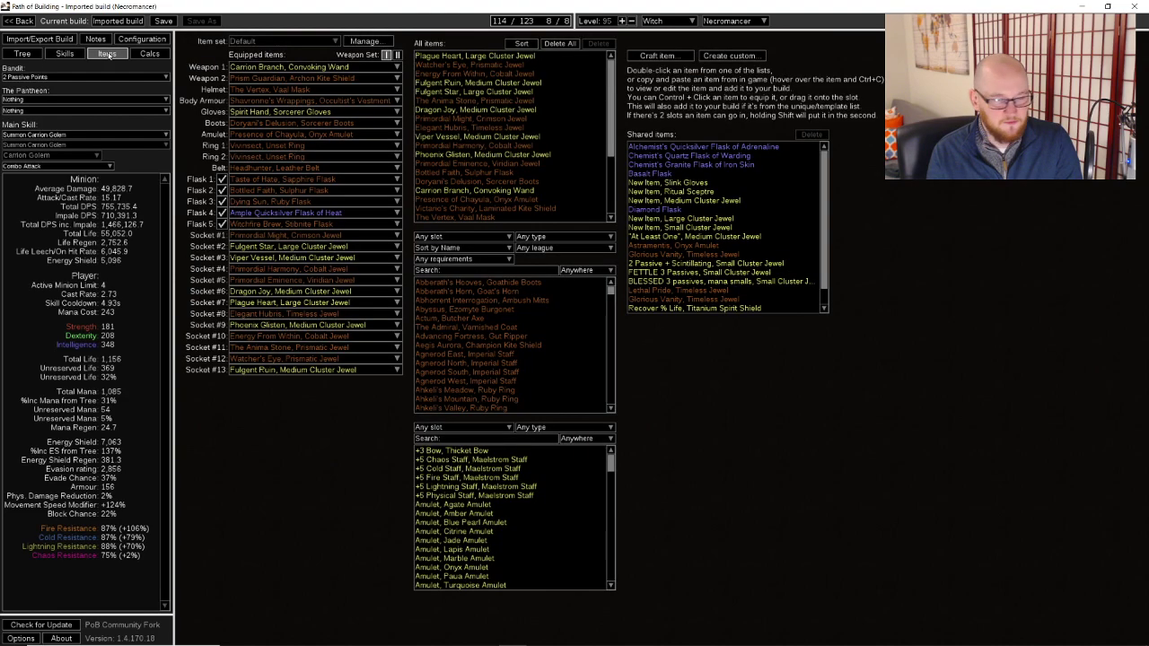
click(22, 54)
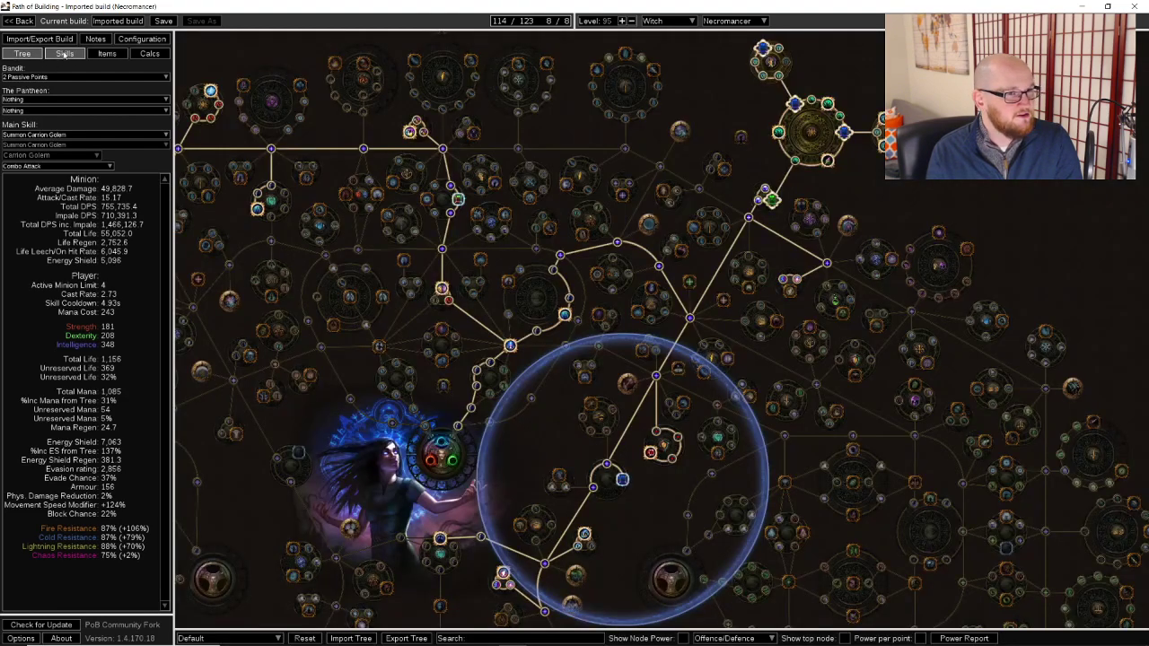
scroll(898, 252, down, 2)
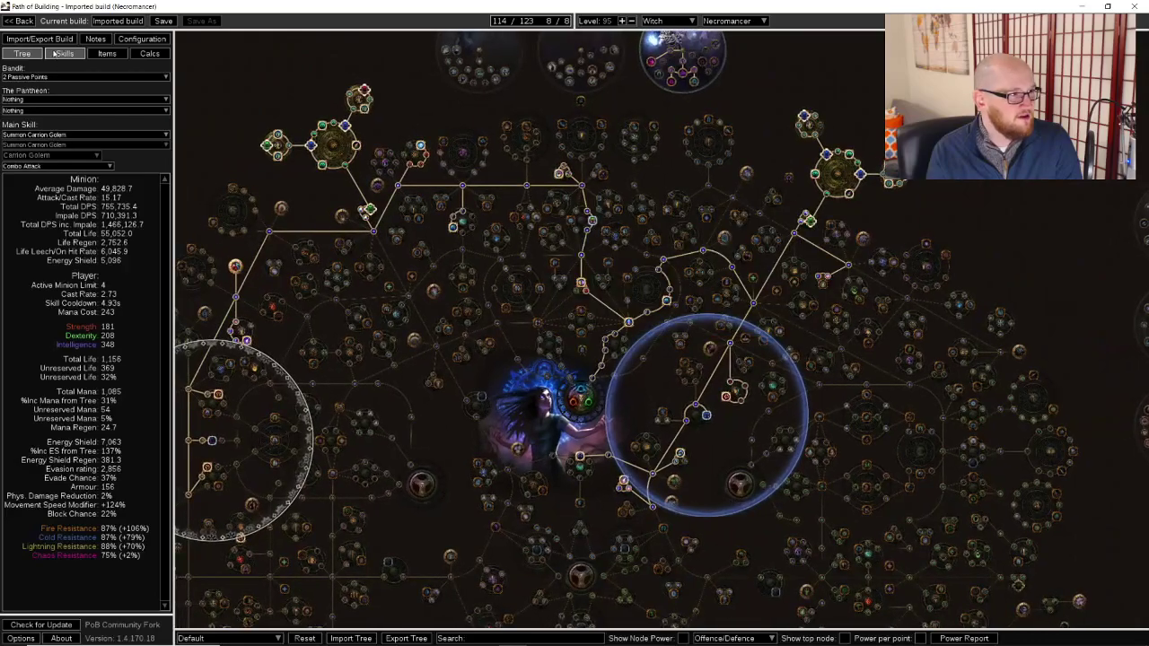
click(56, 54)
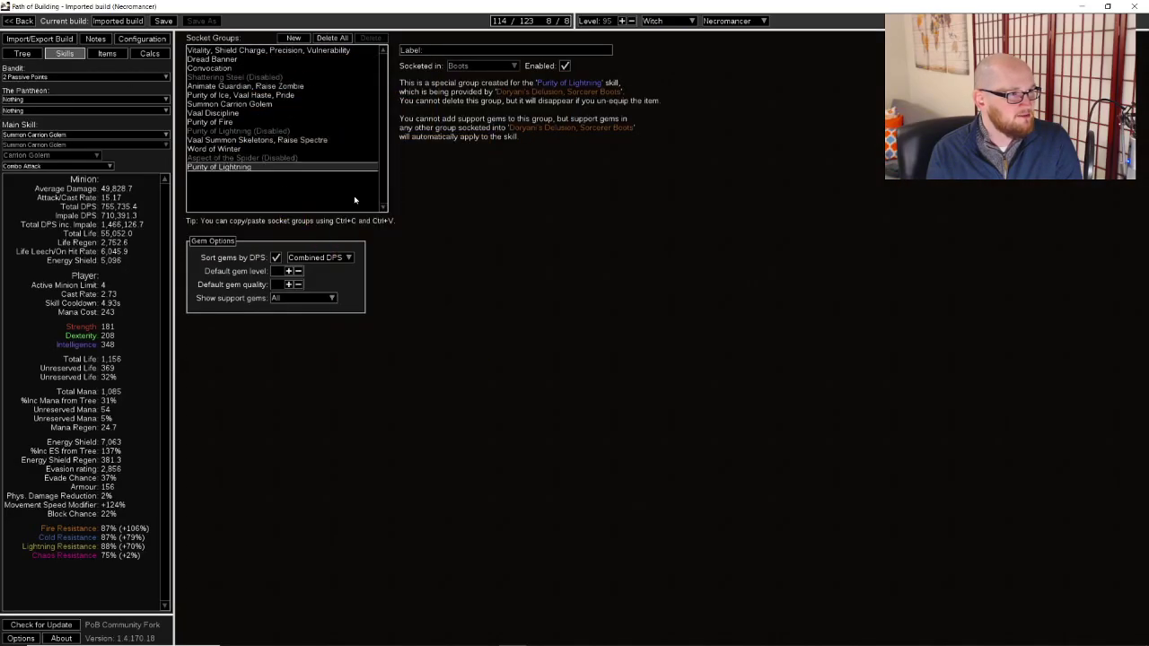
click(108, 55)
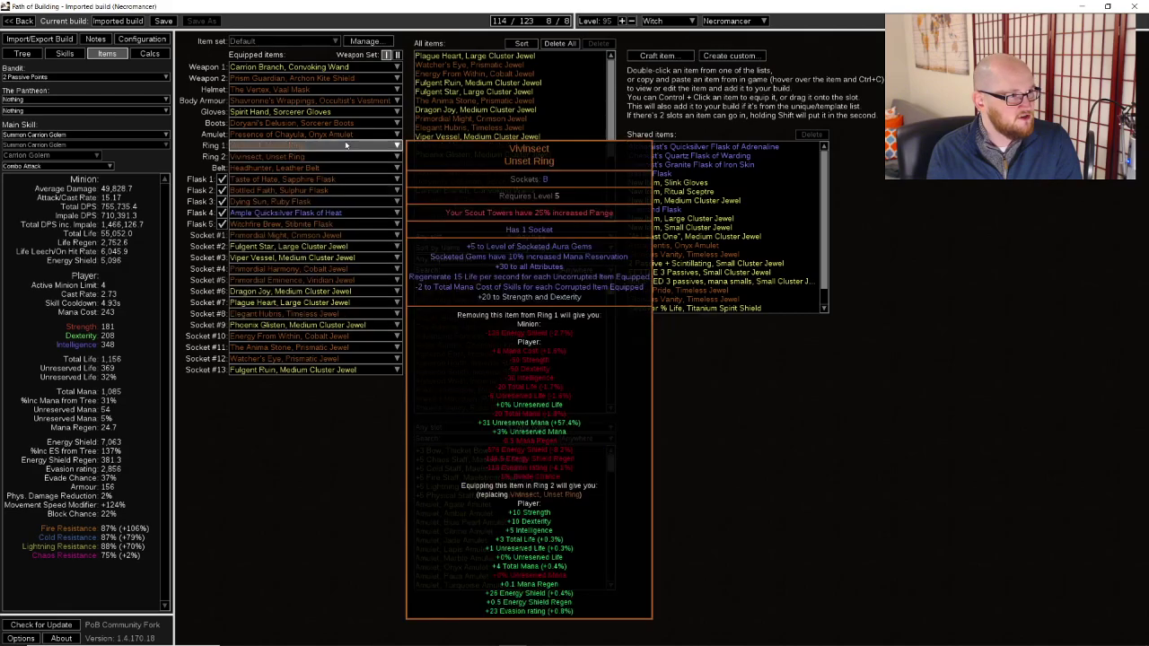
Look over the build's allocated paths across the whole passive tree
click(23, 53)
scroll(386, 152, down, 3)
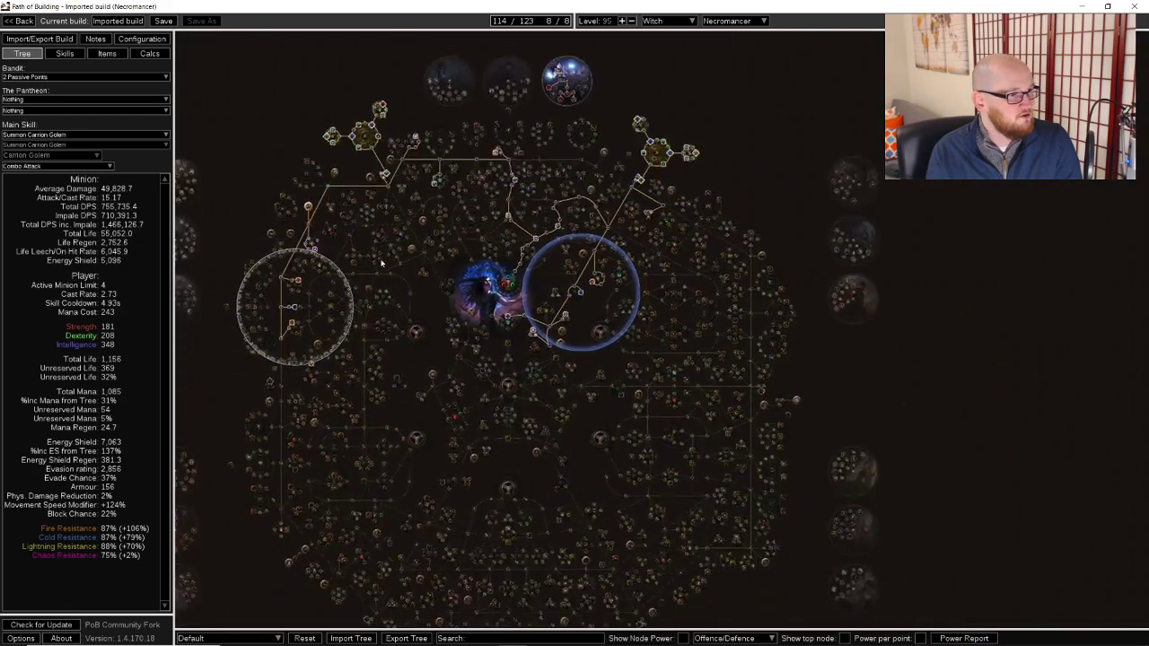
scroll(321, 342, up, 3)
click(66, 56)
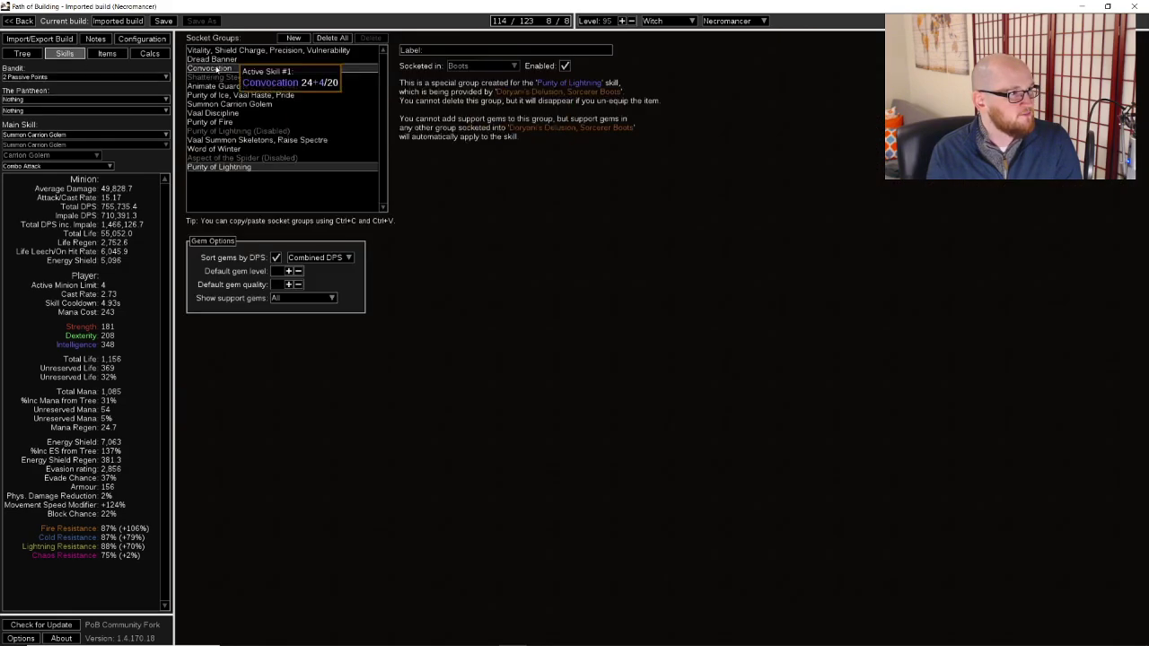
click(22, 53)
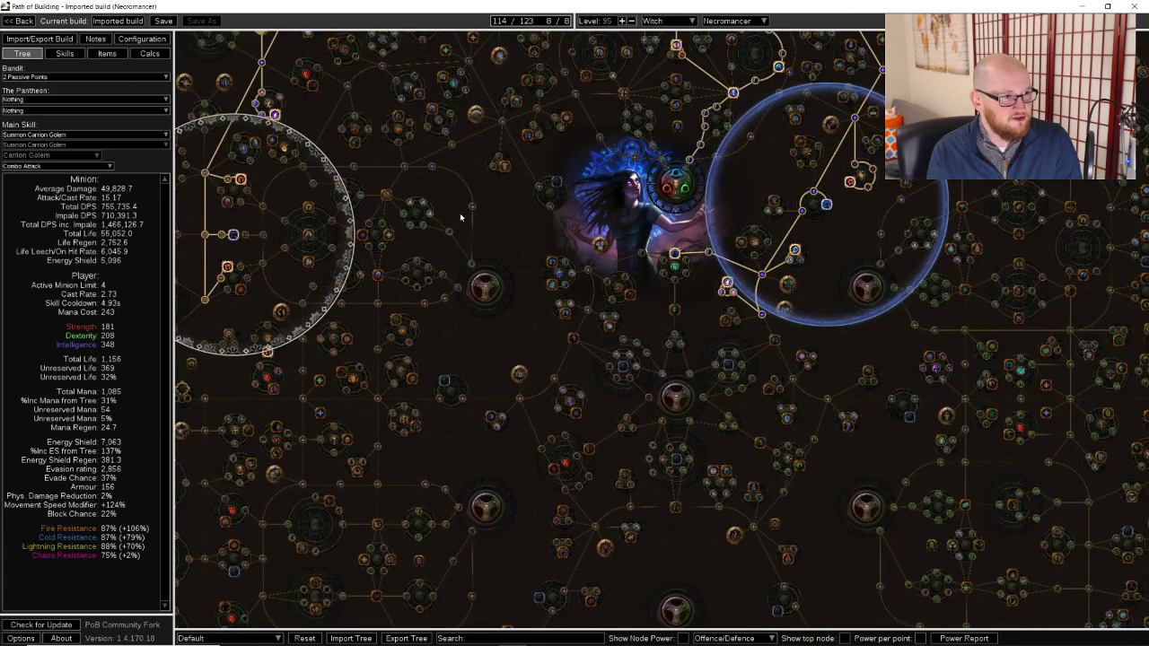
drag(462, 215, 462, 267)
Examine the socket groups again, from Aspect of the Spider, Shattering Steel and Word of Winter to Purity of Fire and Purity of Ice
click(66, 55)
mouse_move(236, 159)
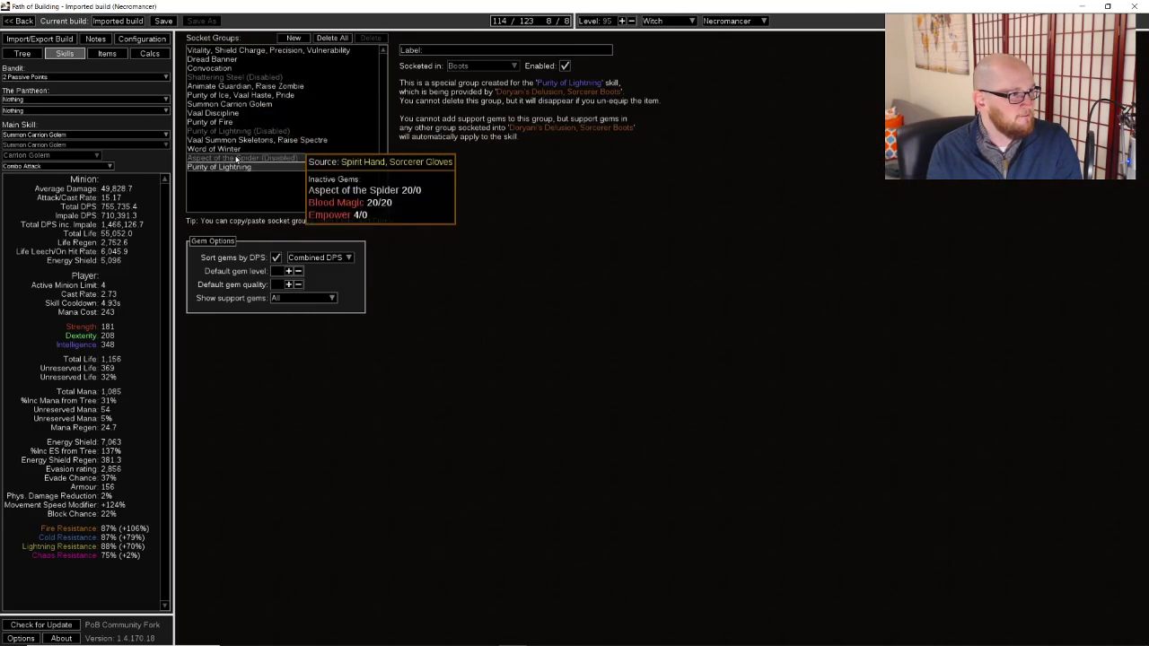
click(233, 77)
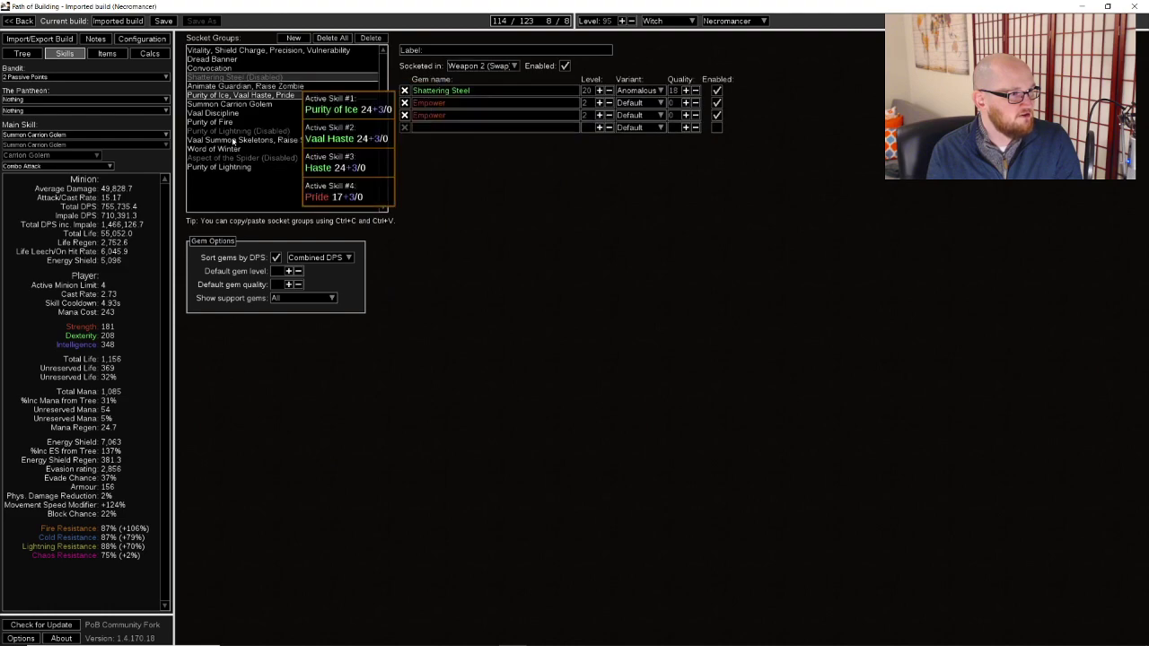
click(229, 155)
click(231, 158)
click(236, 151)
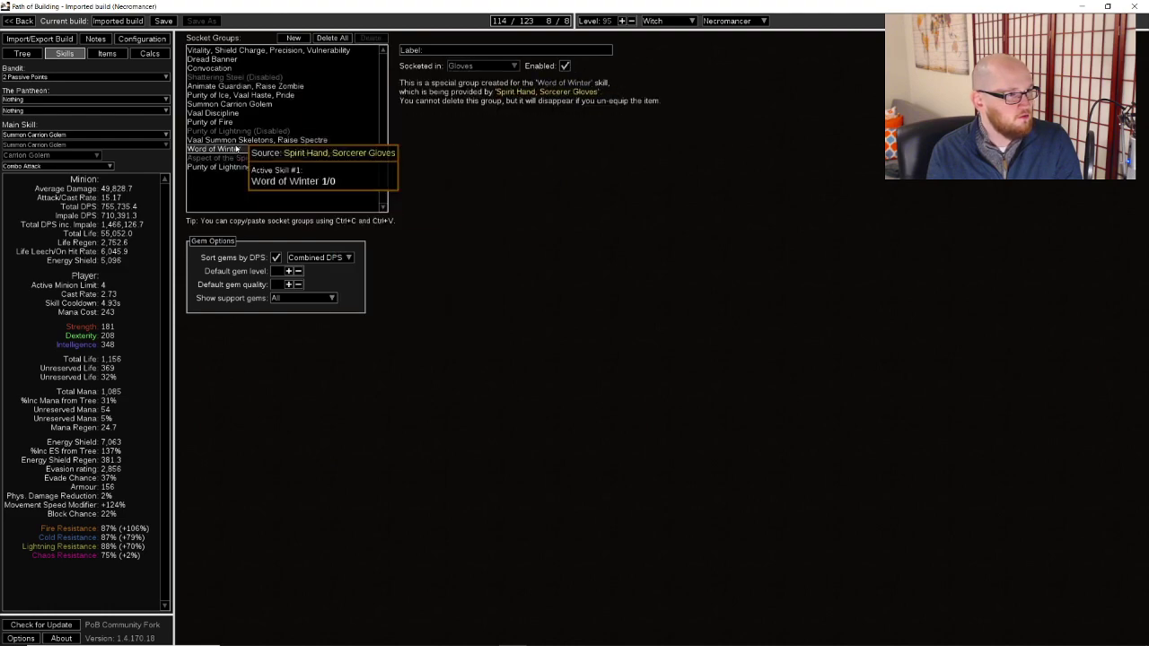
click(233, 140)
click(225, 131)
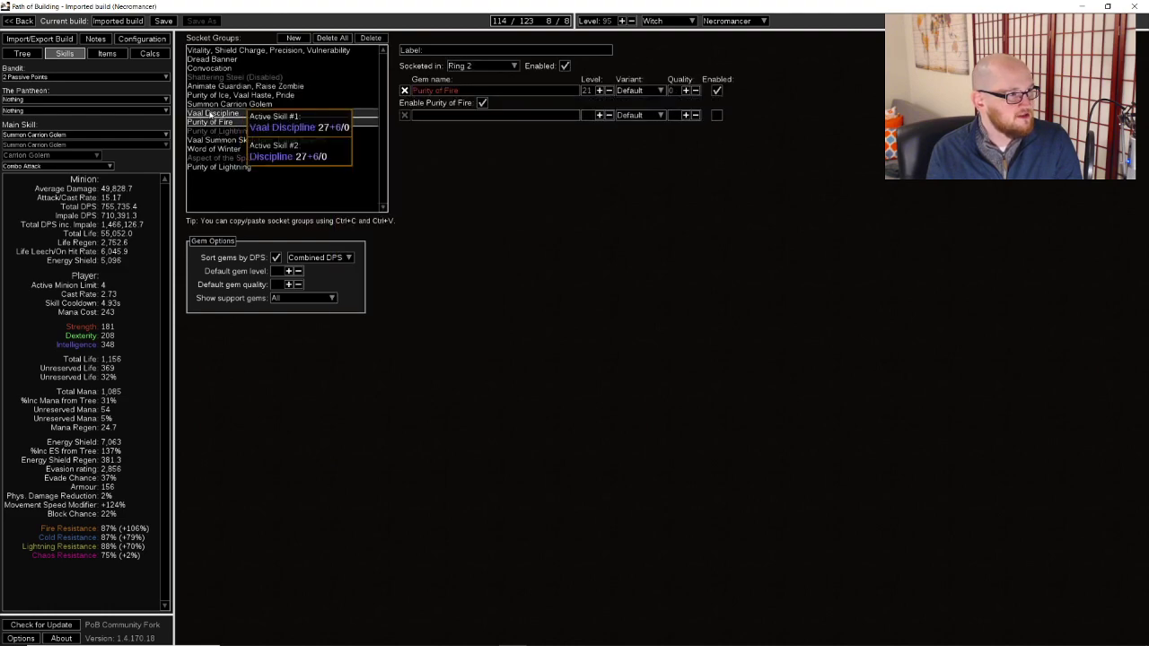
click(209, 105)
click(242, 95)
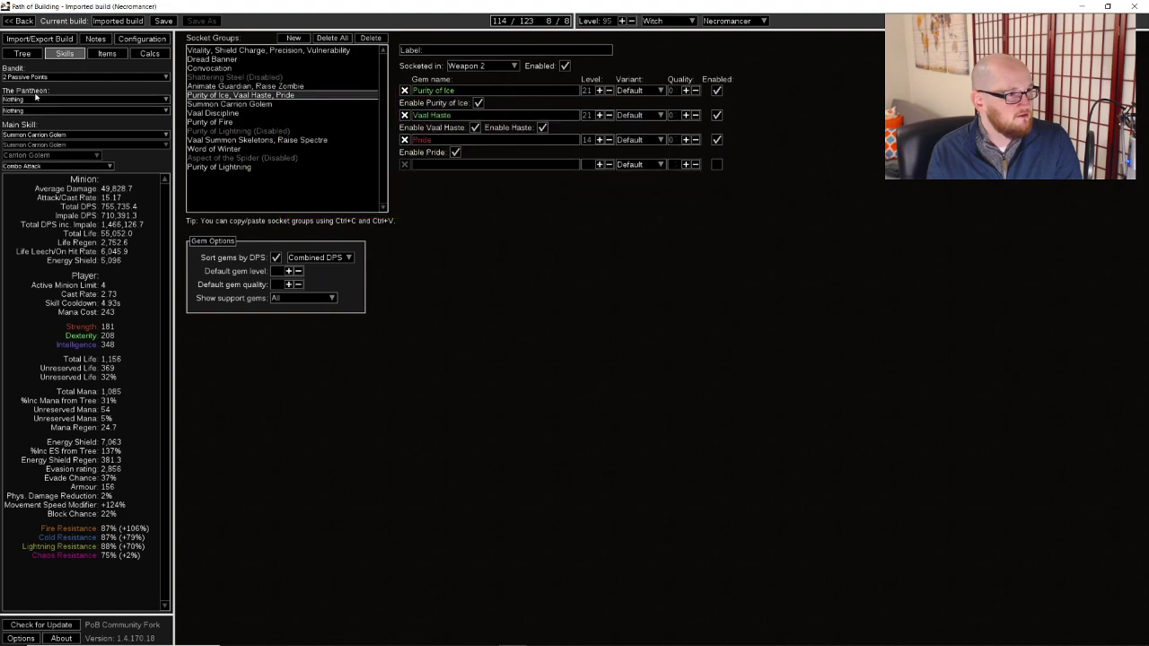
Check the equipped items and socket groups against the passive tree, and examine the large cluster jewel northeast of the Witch start
click(107, 54)
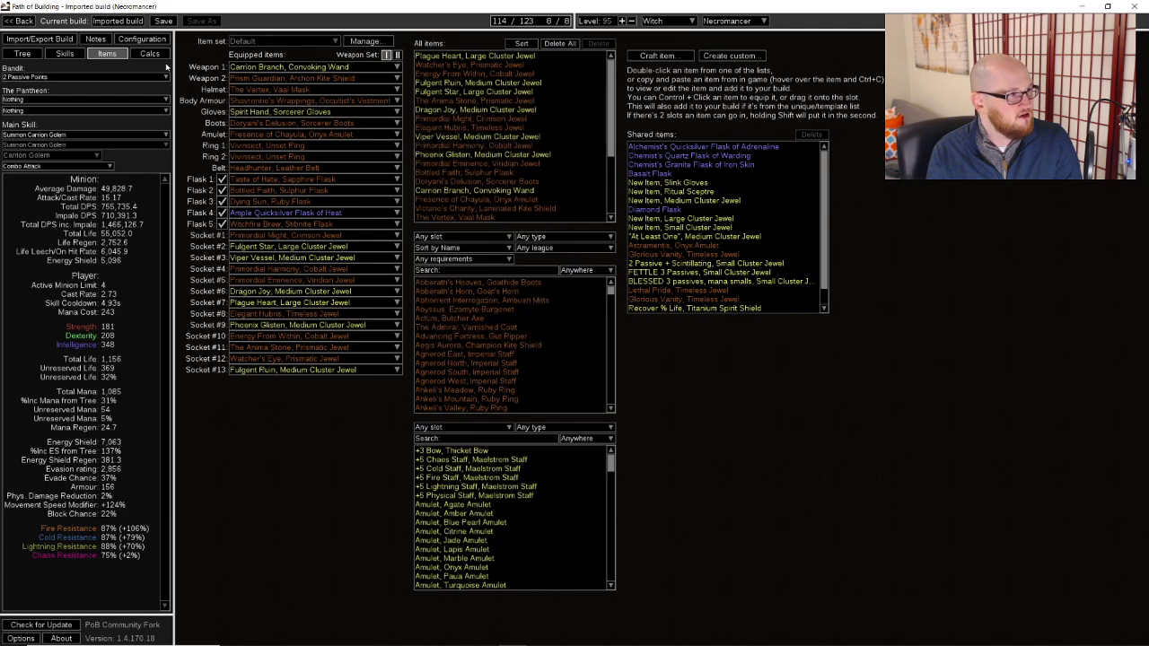
click(64, 54)
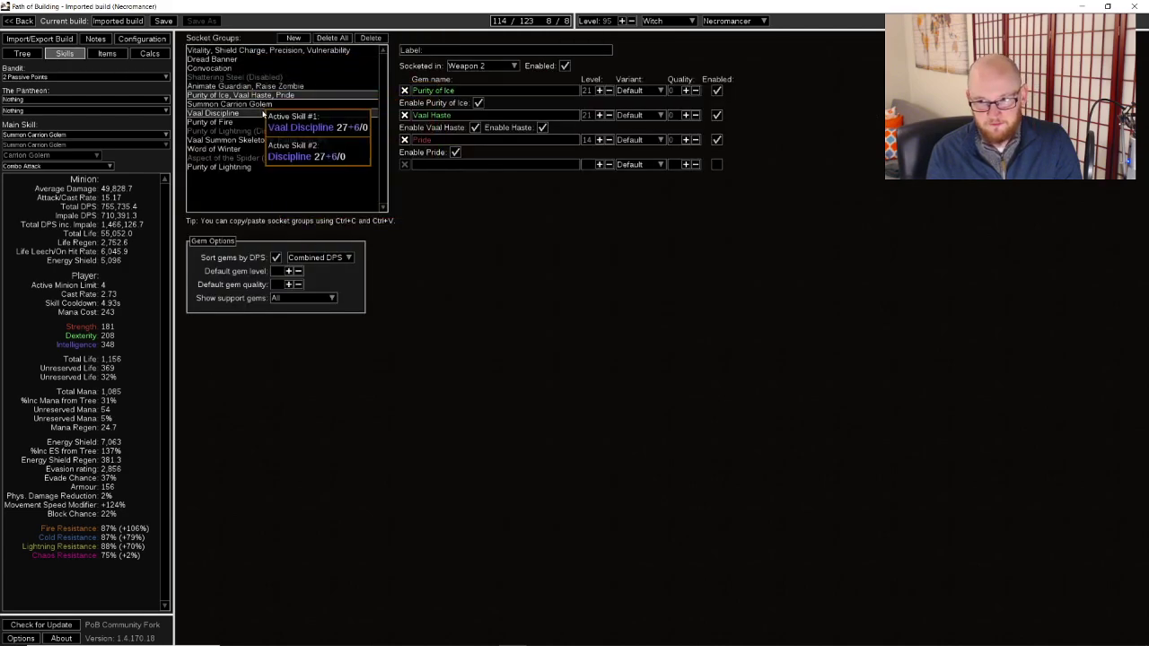
click(22, 54)
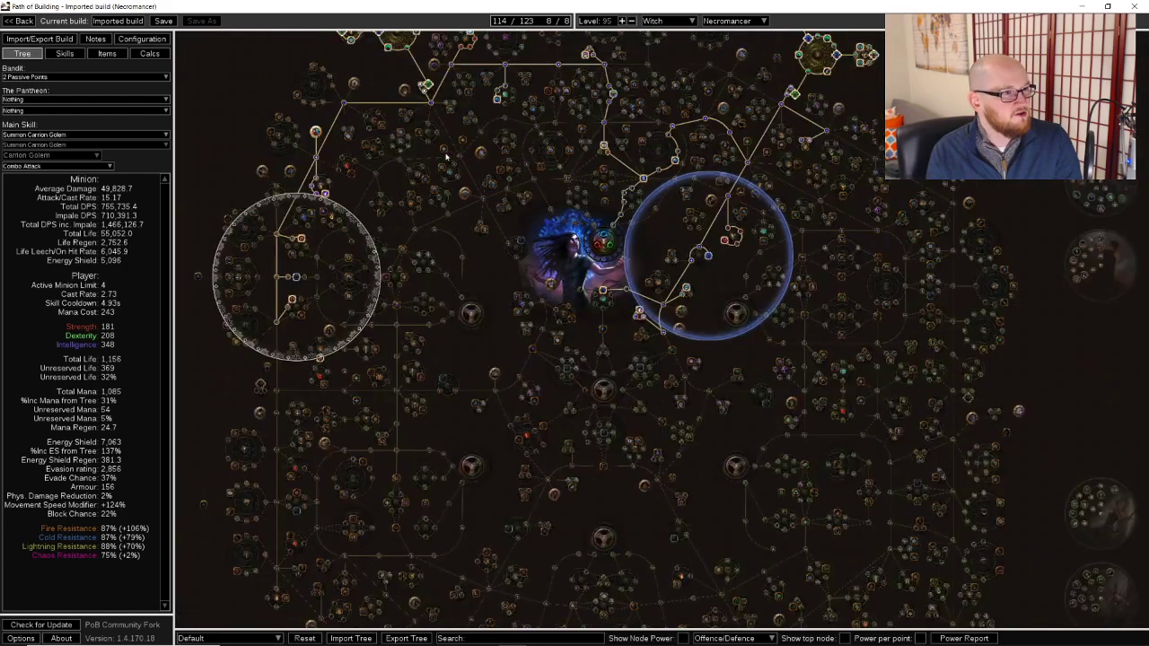
scroll(473, 174, up, 5)
drag(698, 236, 690, 215)
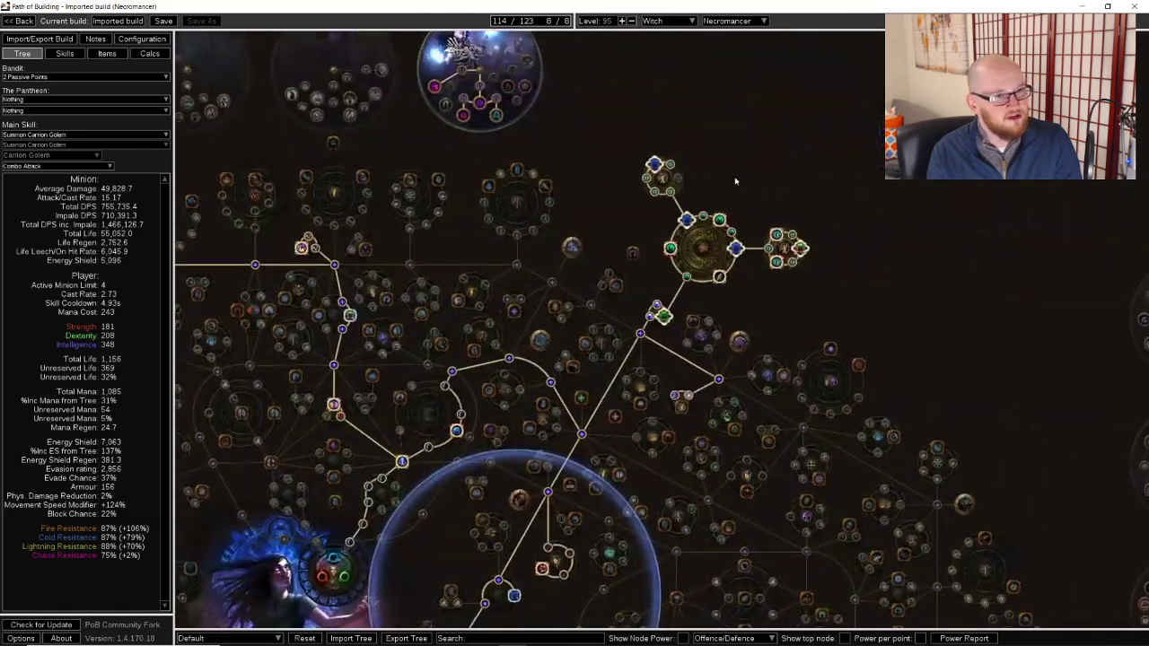
Allocate another passive in the northern medium cluster attached to the northeastern large cluster jewel, and look over the allocated paths westward
click(673, 171)
drag(673, 171, 798, 184)
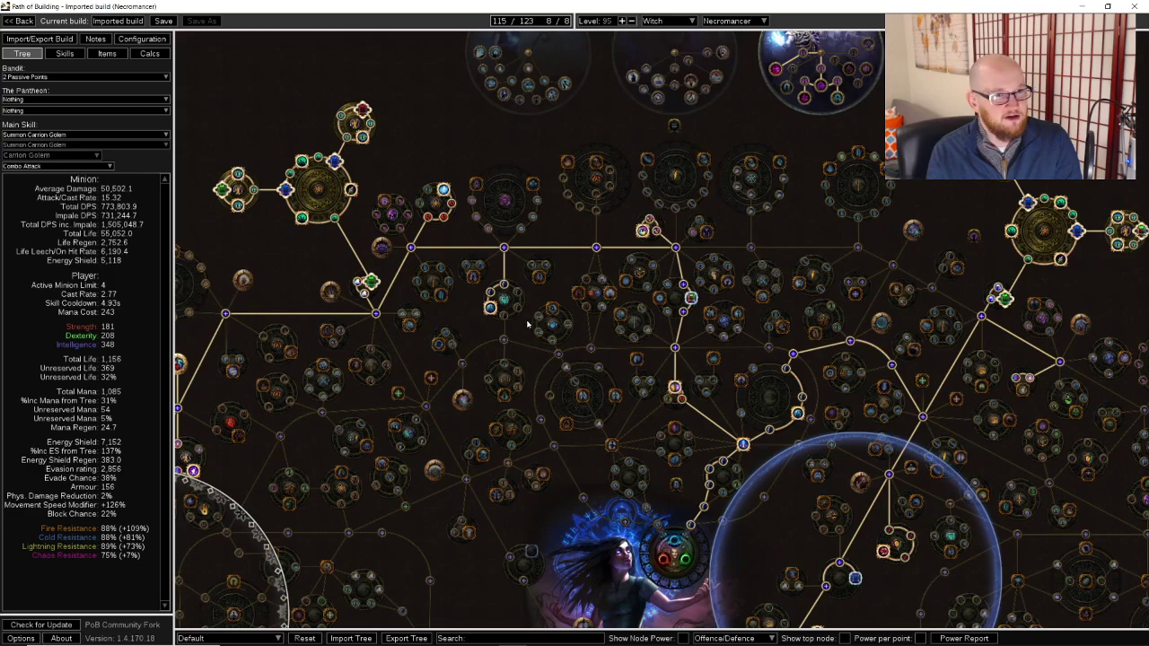
scroll(534, 321, down, 2)
drag(534, 321, 645, 227)
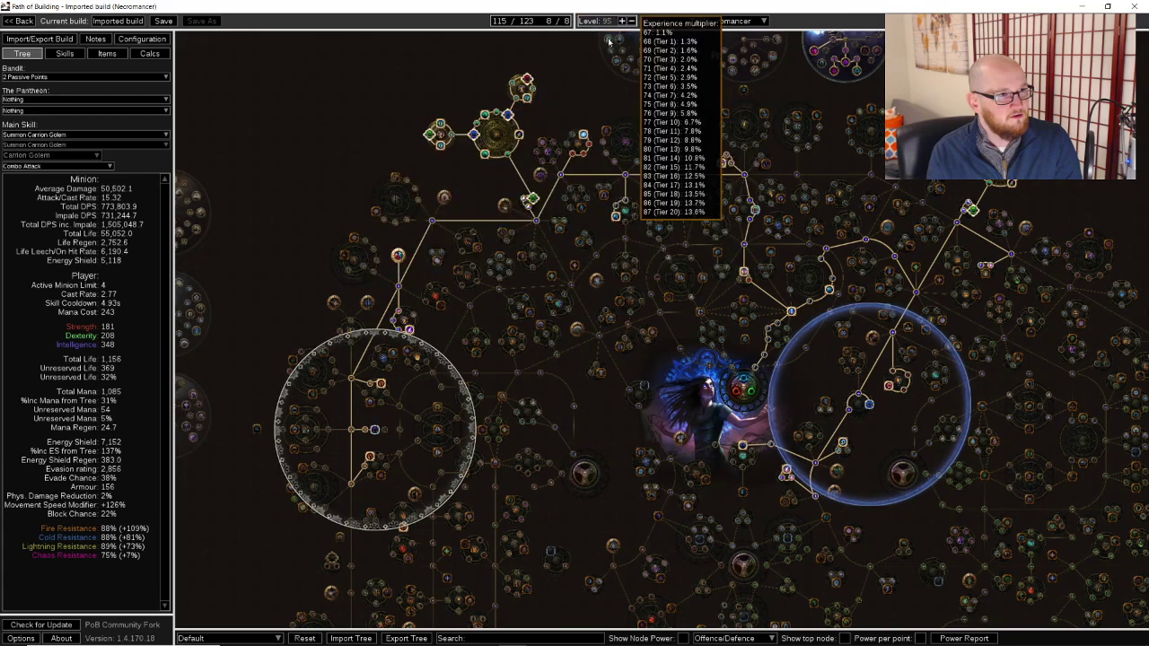
drag(649, 86, 575, 83)
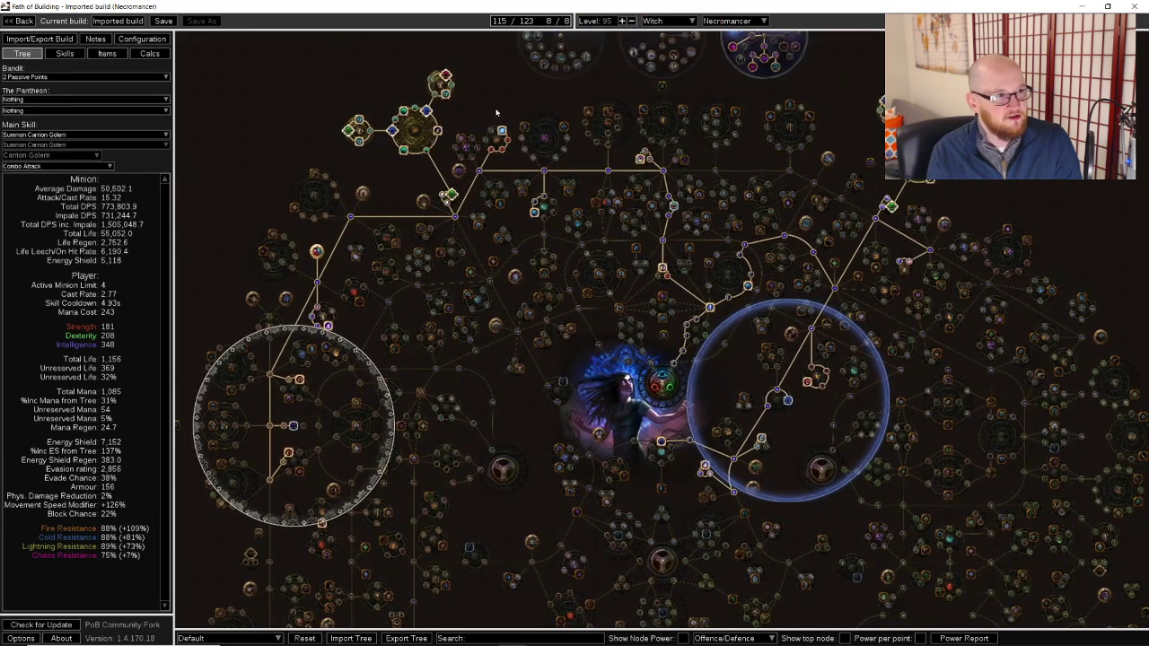
scroll(499, 113, up, 3)
scroll(499, 132, down, 2)
Check the equipped flasks, including Dying Sun, and set the enemy as being on Consecrated Ground
click(114, 55)
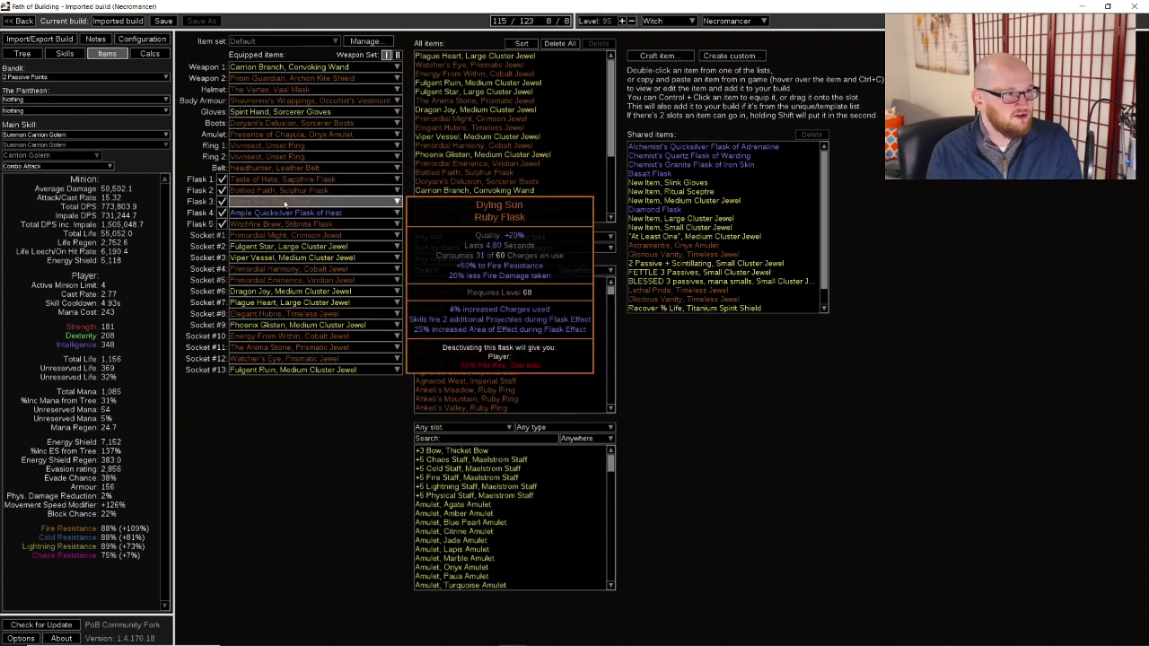
click(141, 39)
click(734, 212)
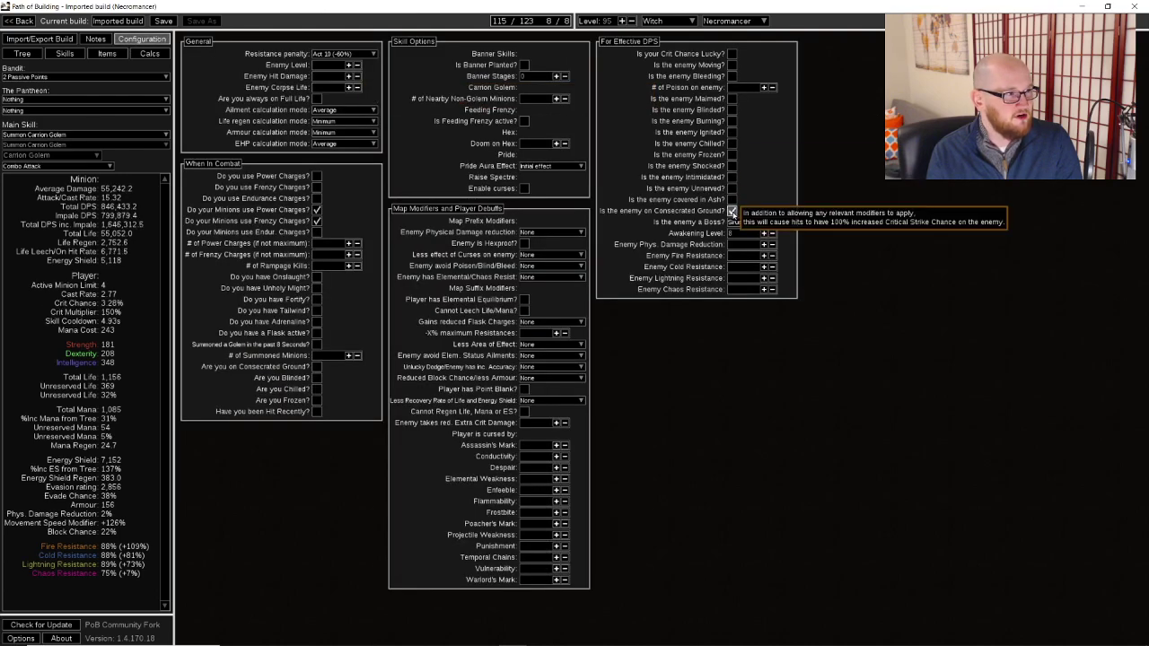
Compare minion damage with the Witchfire Brew flask inactive and active, leaving the flask active
click(65, 53)
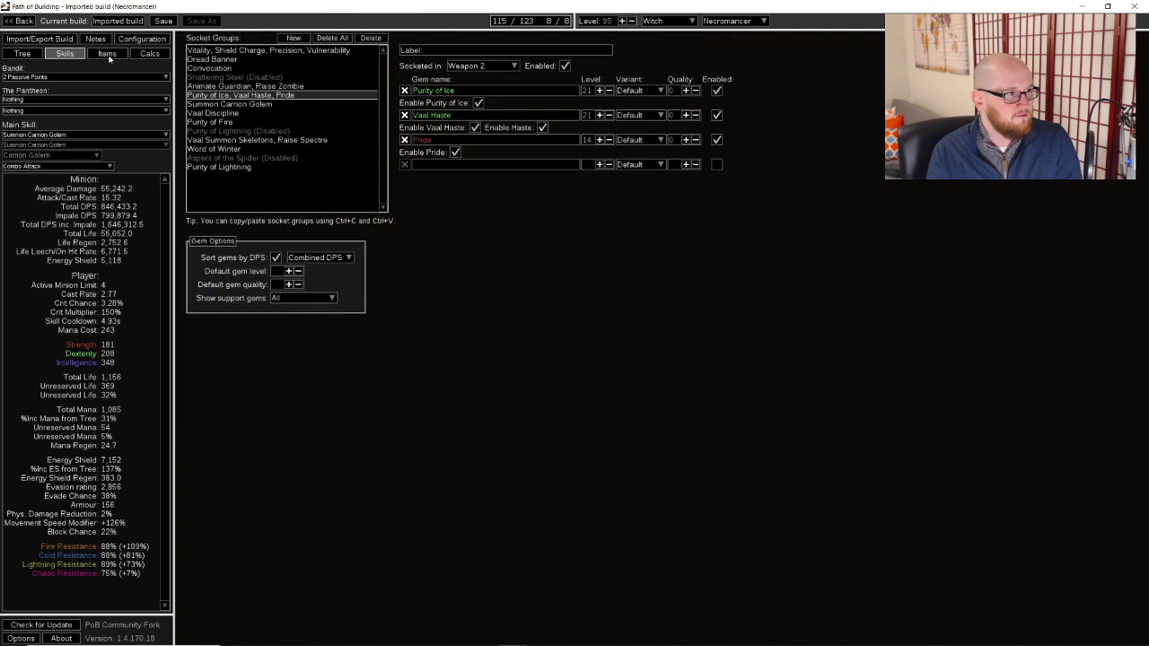
click(107, 53)
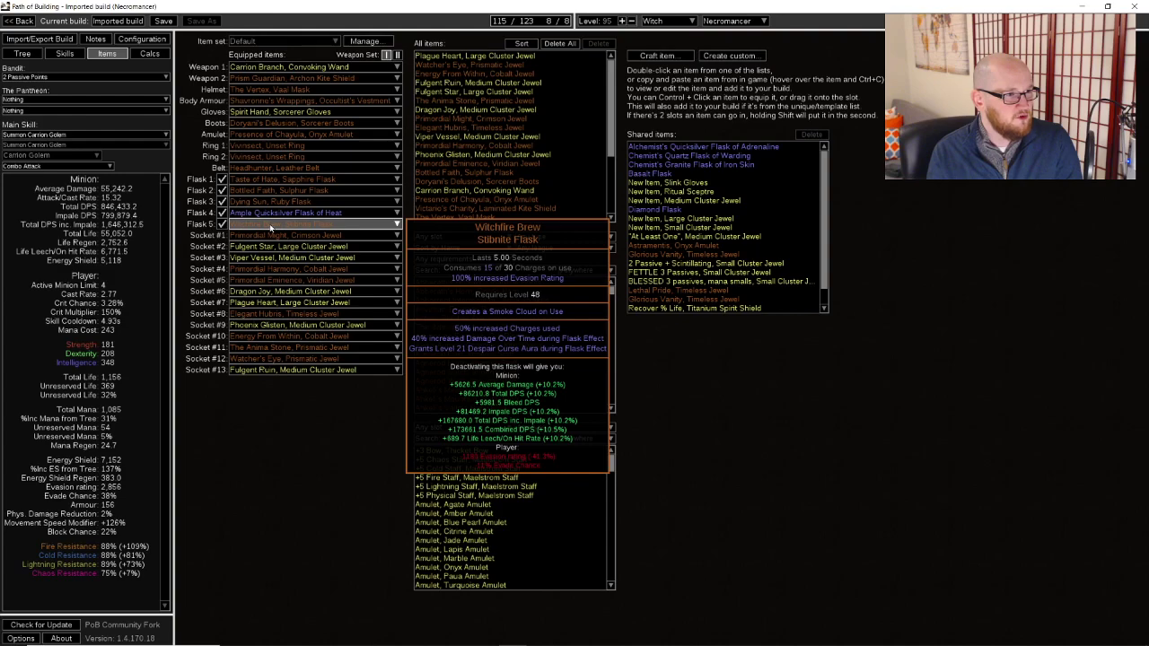
click(223, 225)
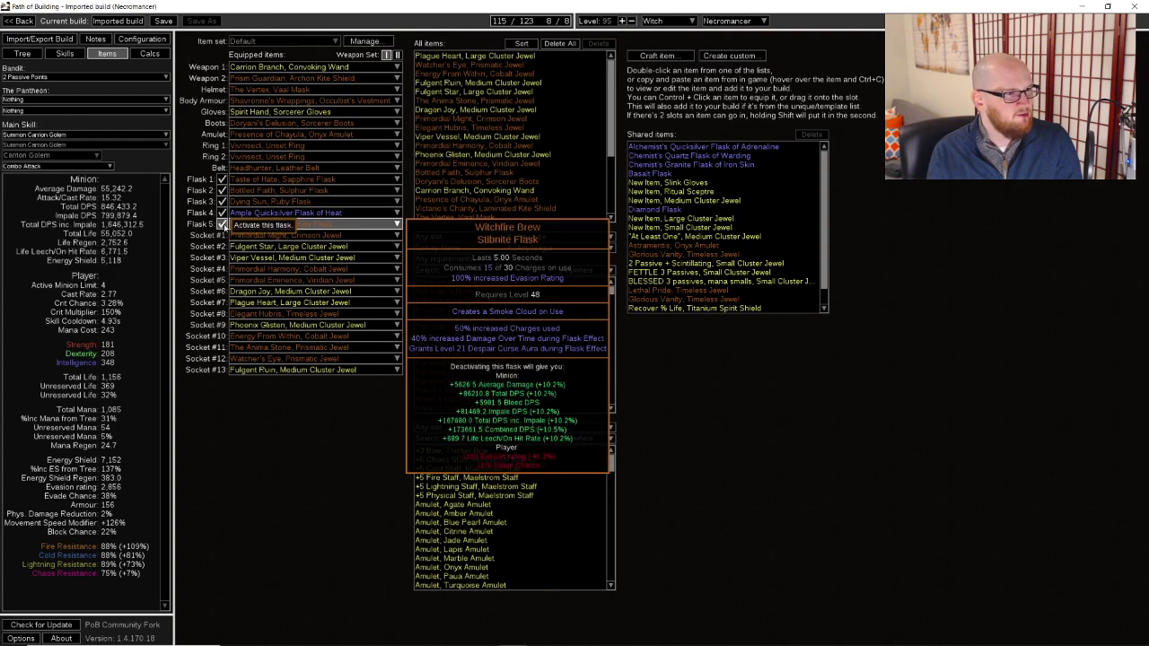
click(223, 224)
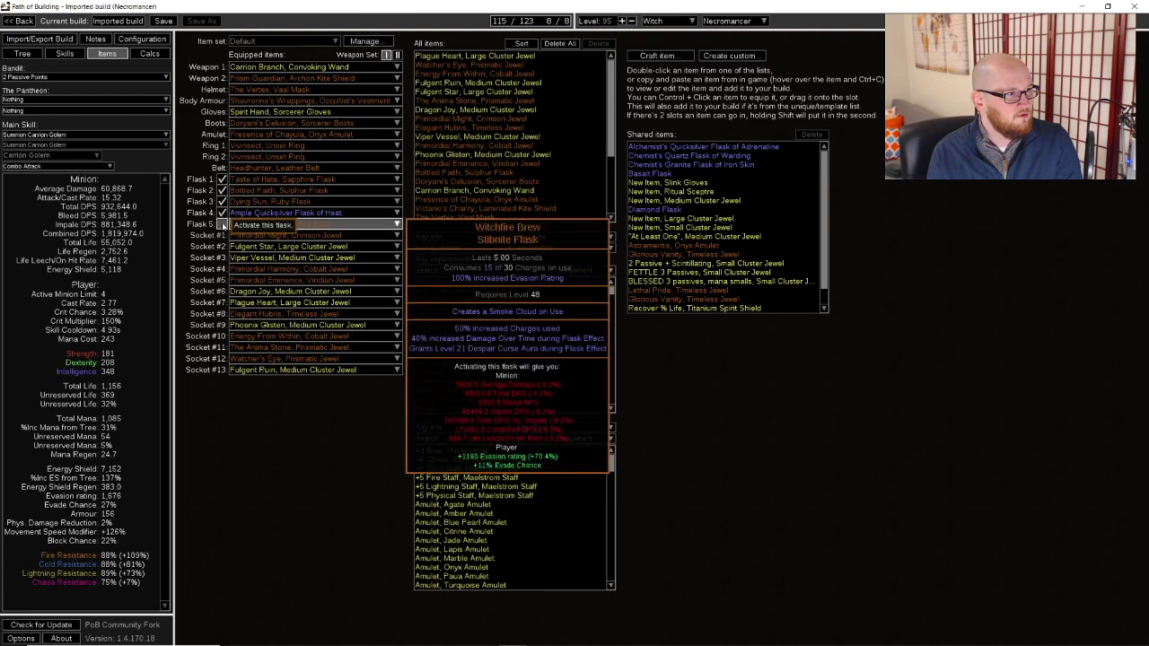
click(221, 223)
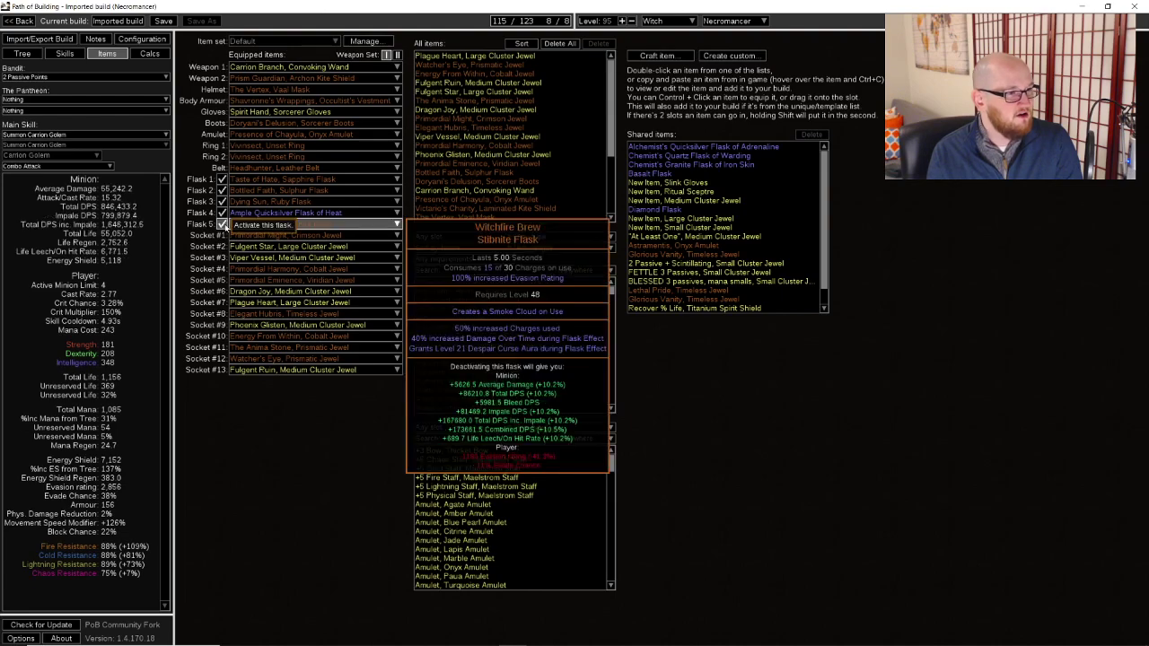
click(222, 224)
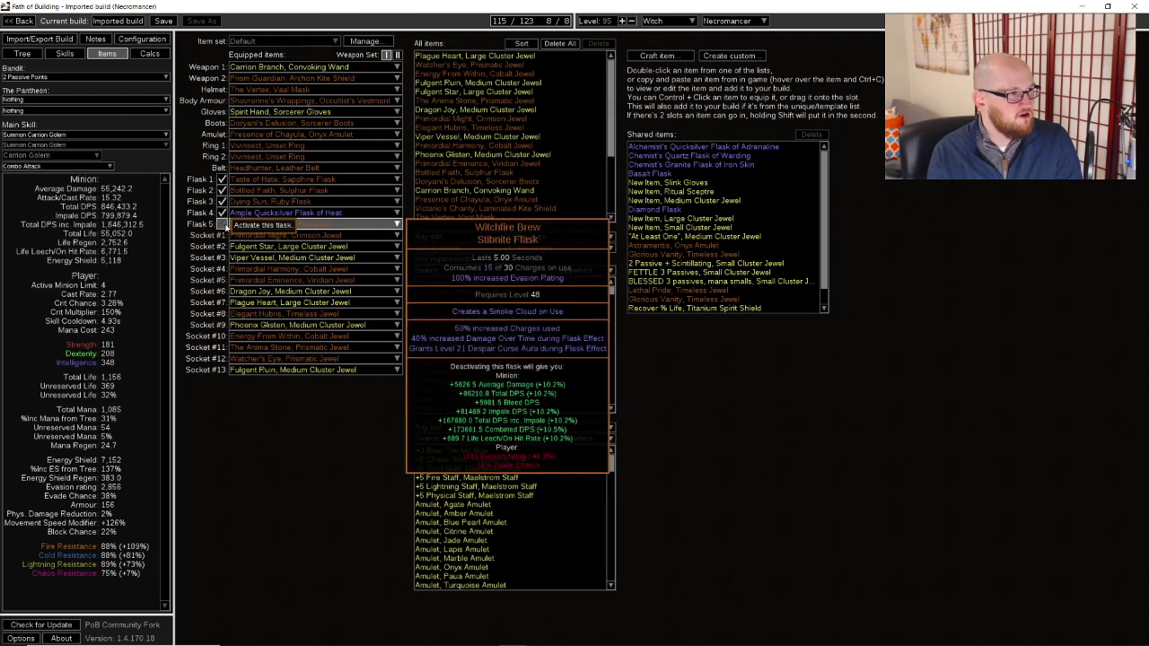
click(222, 224)
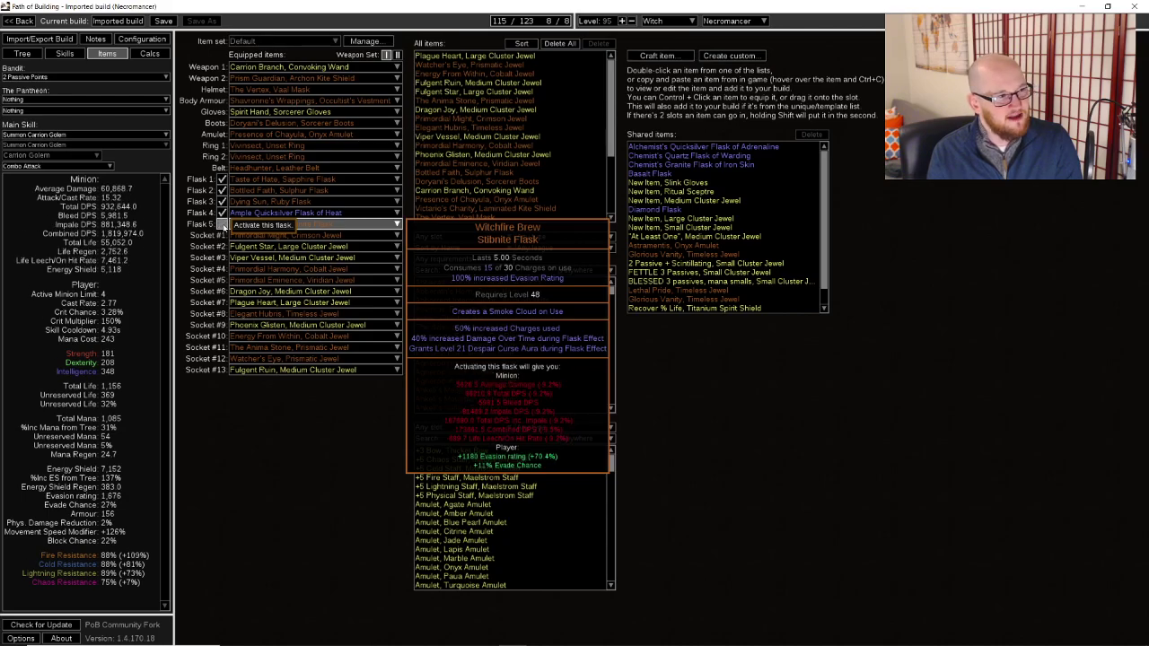
click(222, 224)
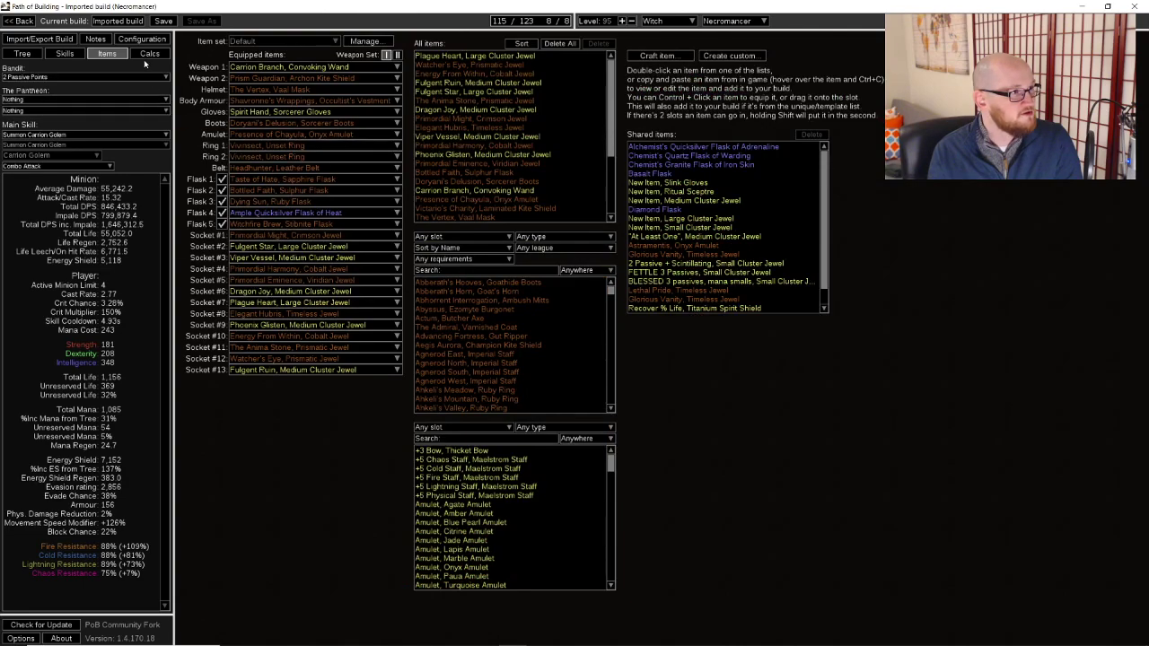
Review the Summon Carrion Golem calculations with their buffs and curses, and look through the combat options in the configuration
click(148, 56)
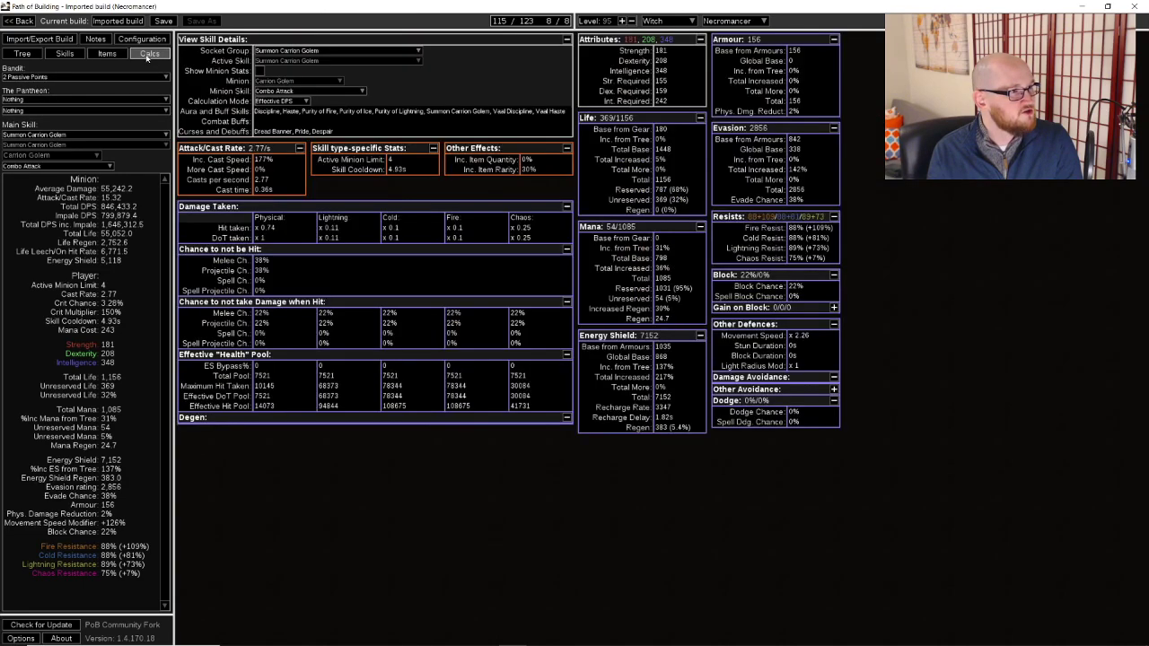
click(141, 38)
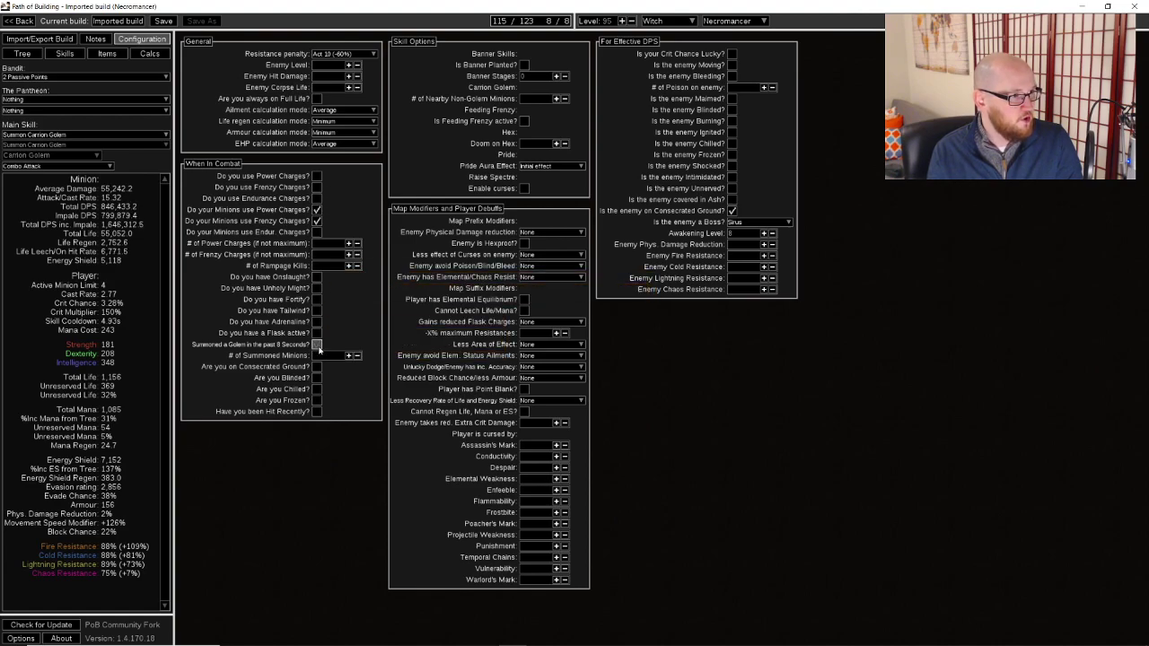
click(317, 411)
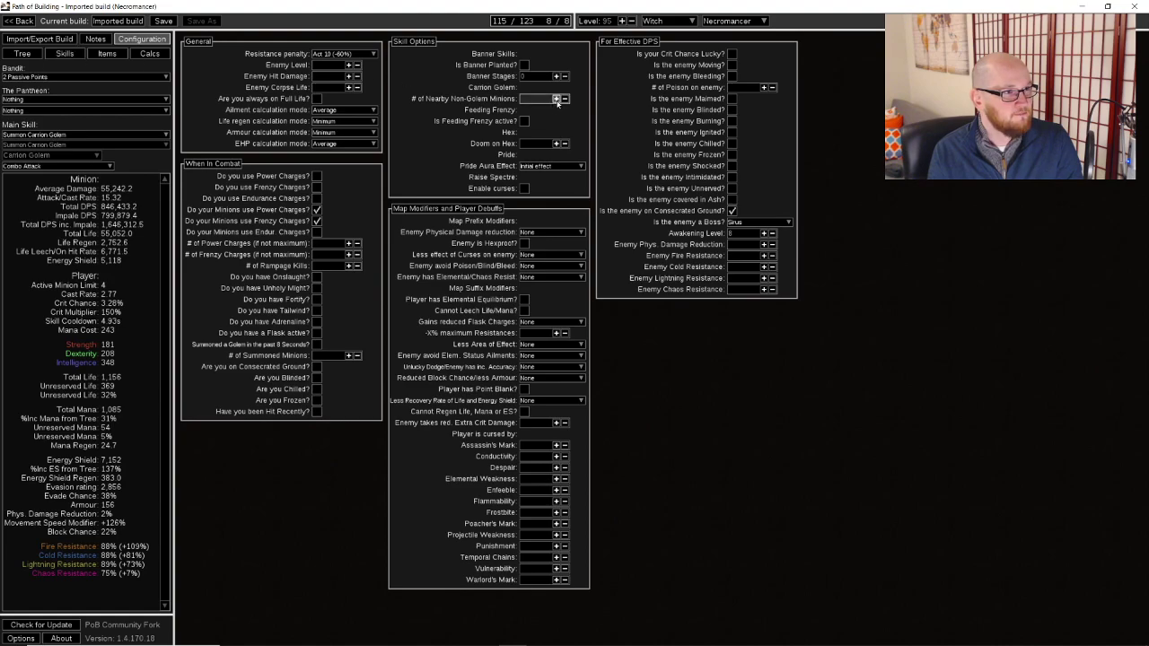
Set the number of nearby non-golem minions to 10 and mark Feeding Frenzy as active
click(556, 100)
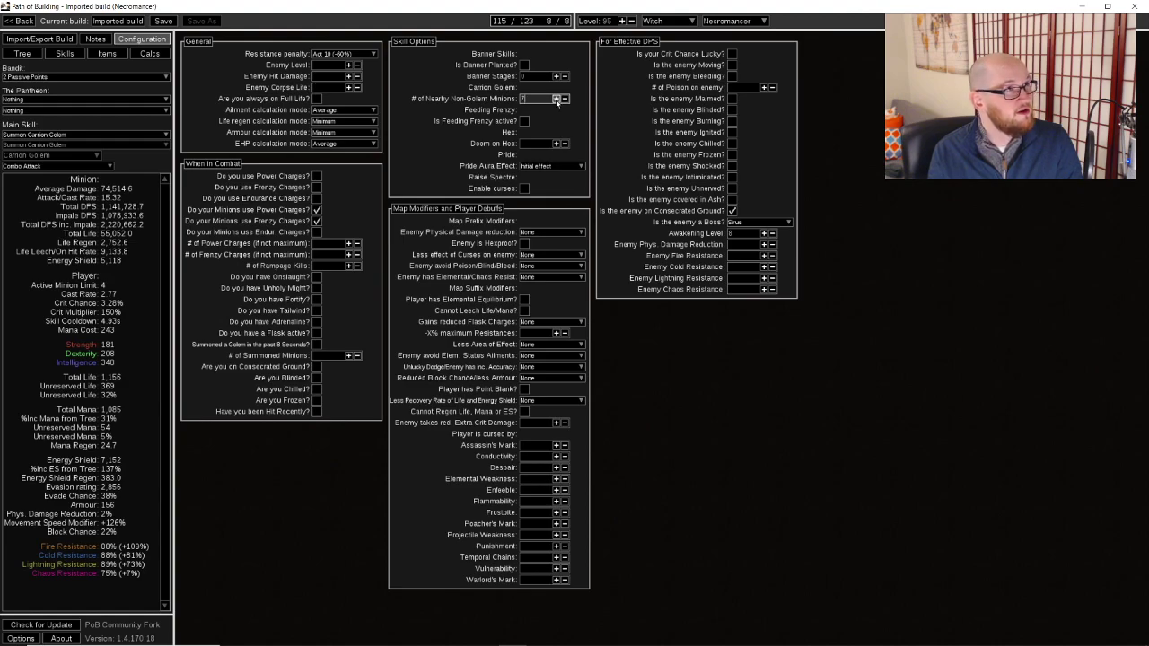
click(556, 100)
click(556, 99)
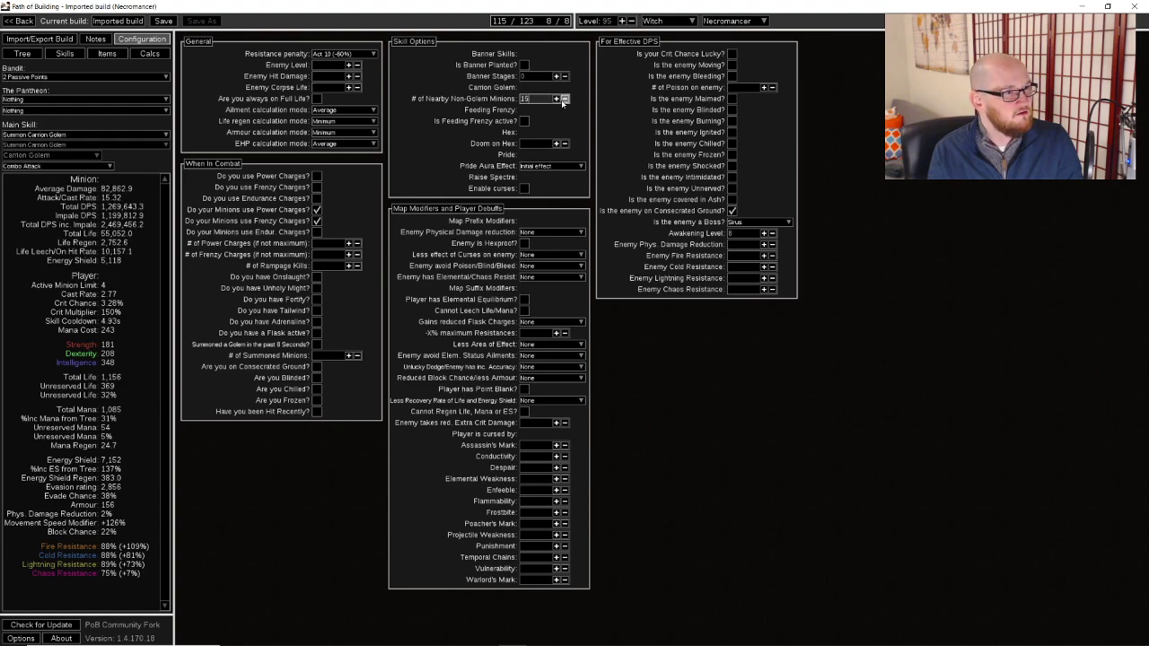
click(565, 100)
click(564, 100)
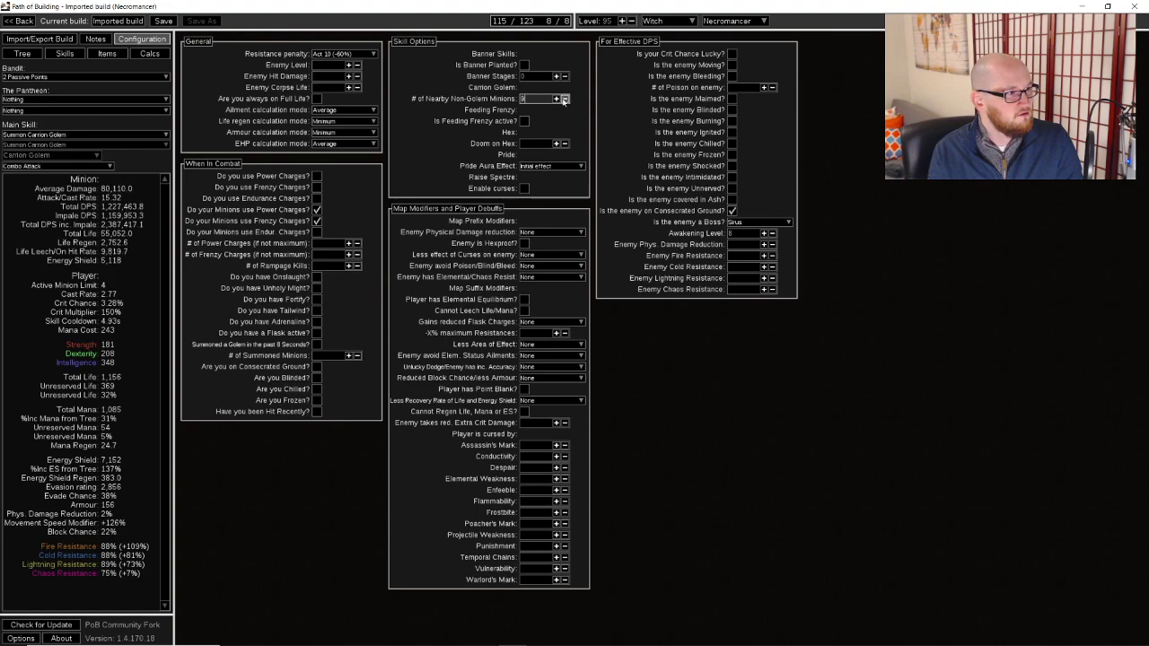
click(565, 100)
click(556, 100)
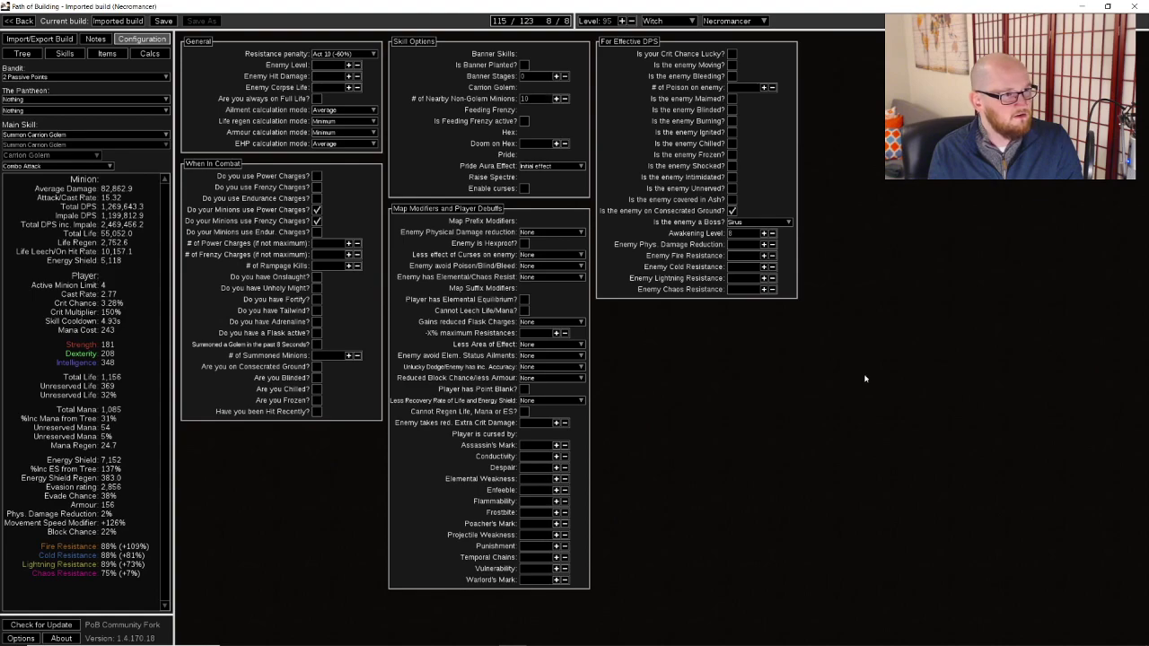
click(524, 121)
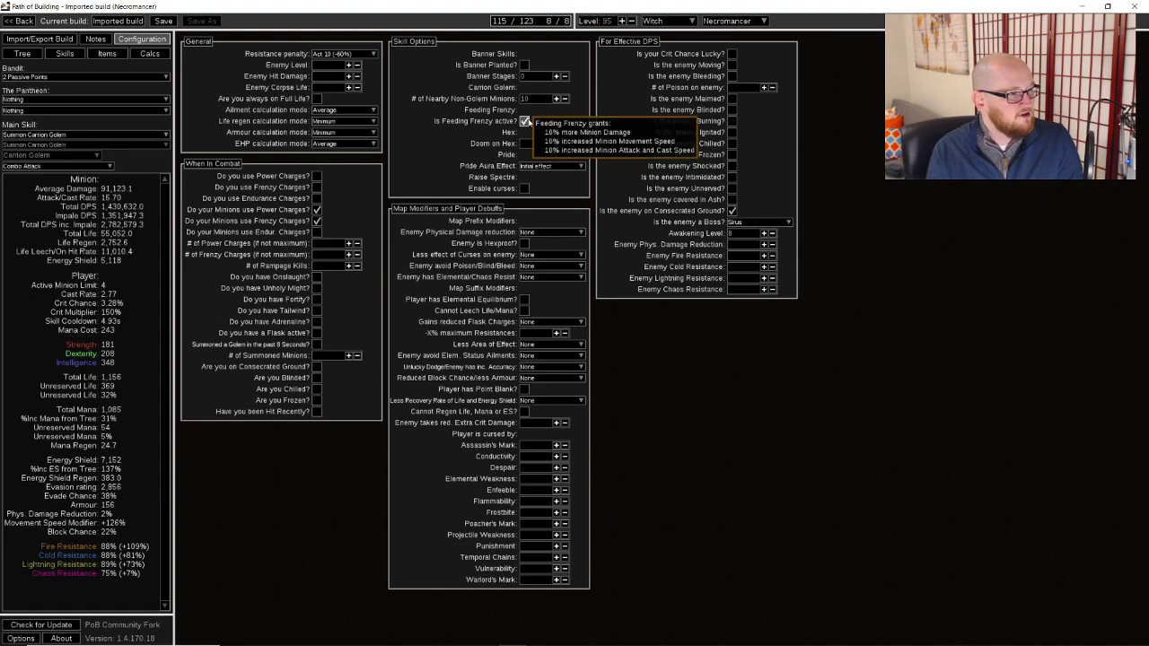
Examine the socket groups, including Dread Banner, Summon Carrion Golem and the Purity auras, and inspect the supports linked to Animate Guardian
click(79, 53)
click(214, 59)
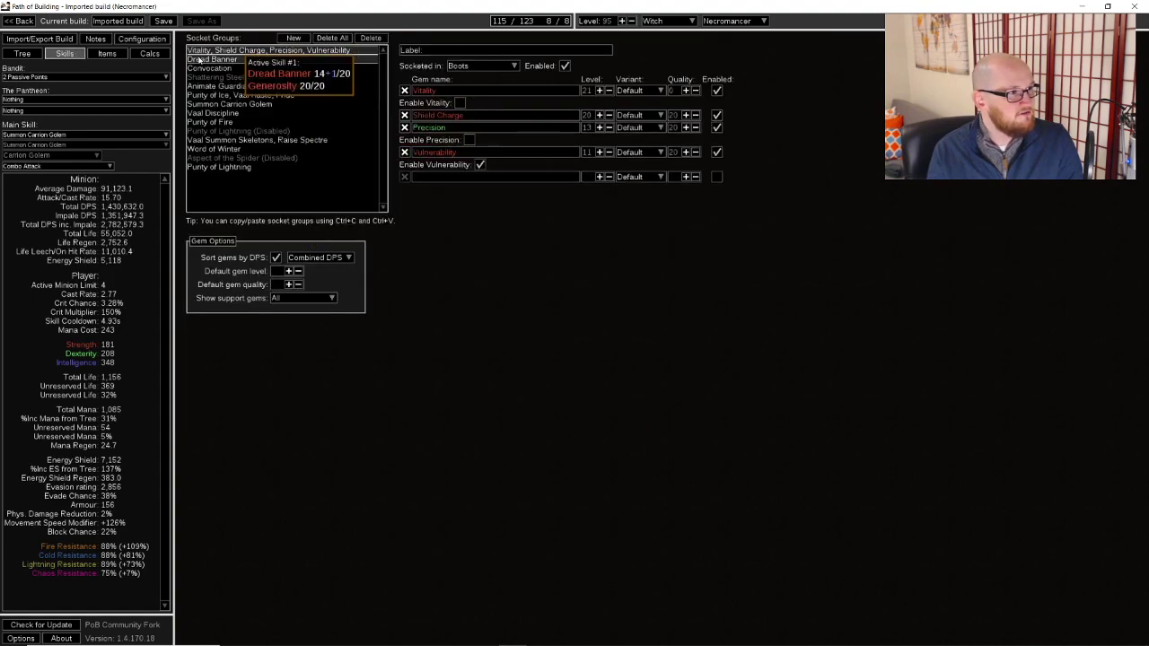
click(219, 104)
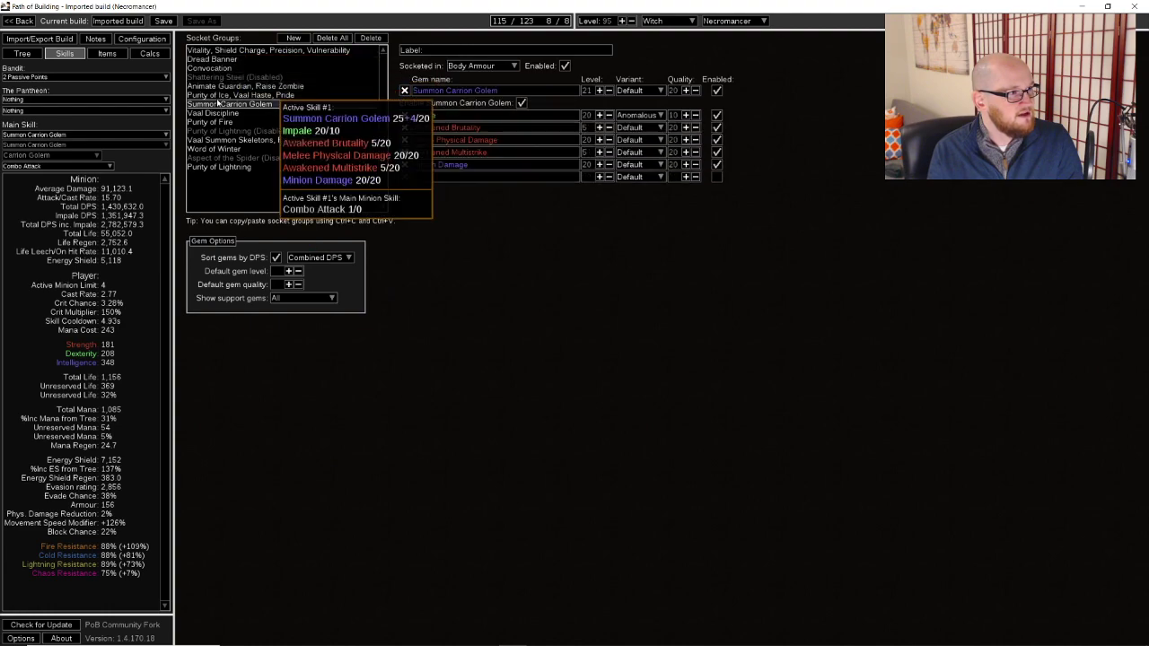
click(210, 122)
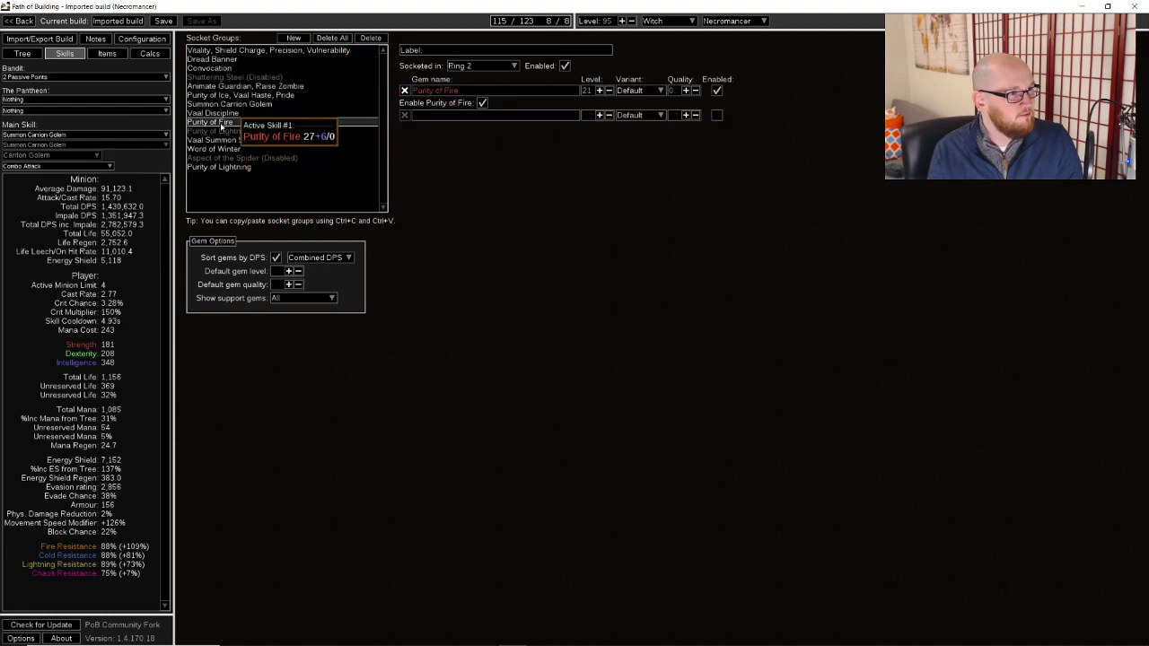
click(220, 141)
click(224, 167)
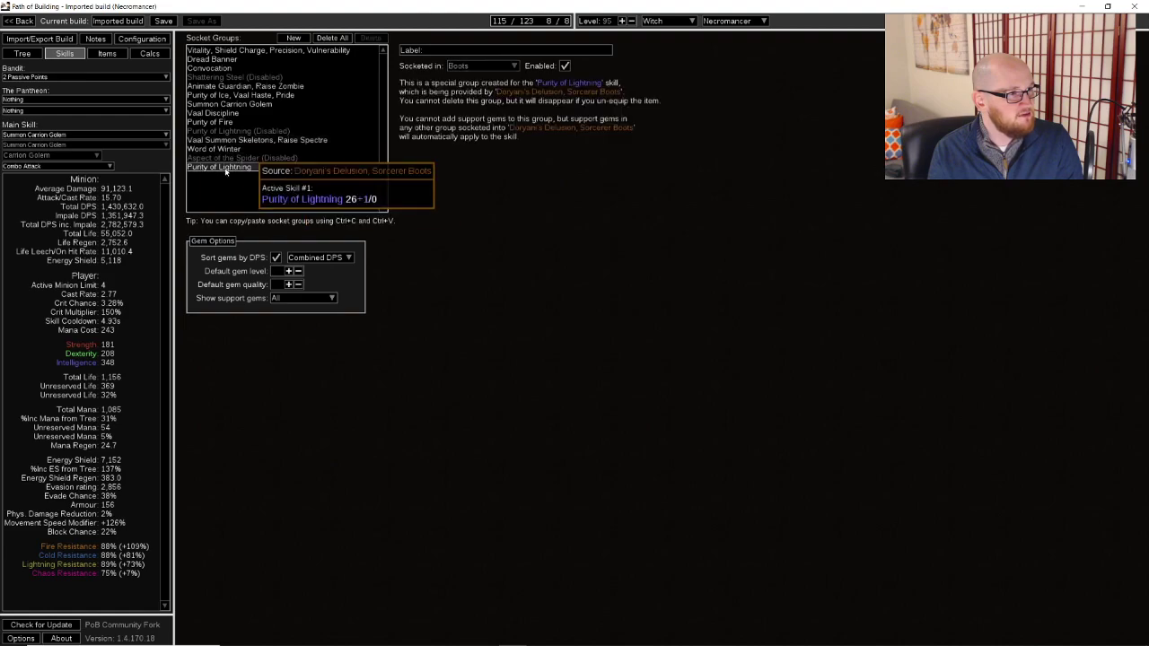
click(212, 51)
click(209, 60)
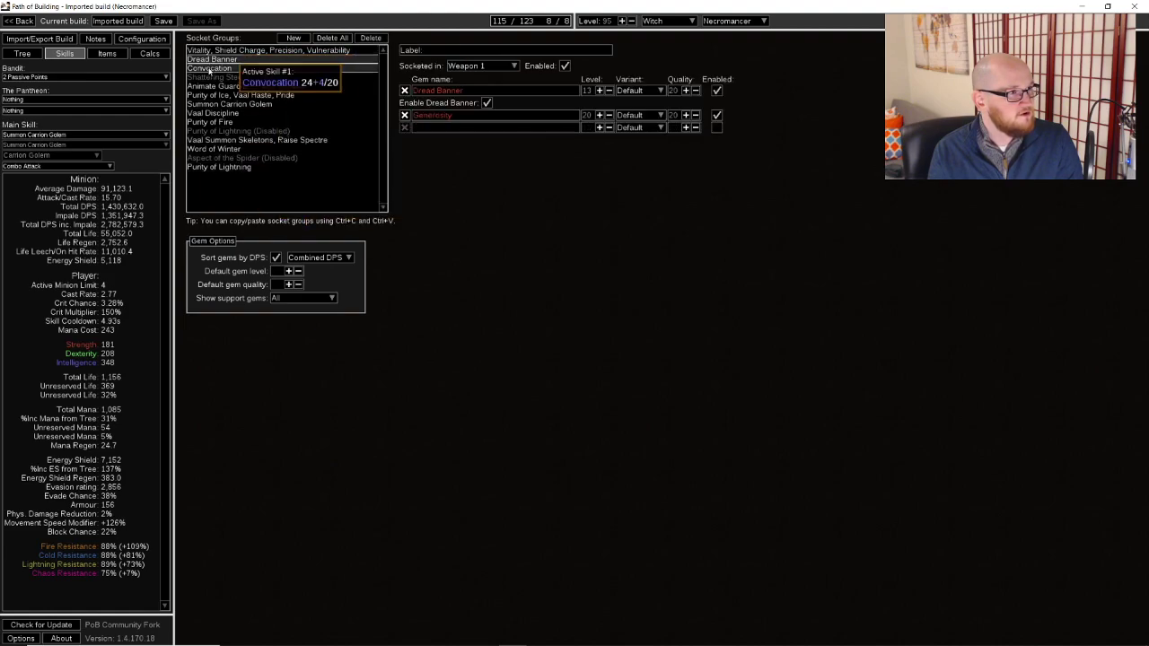
click(211, 86)
click(211, 96)
click(211, 86)
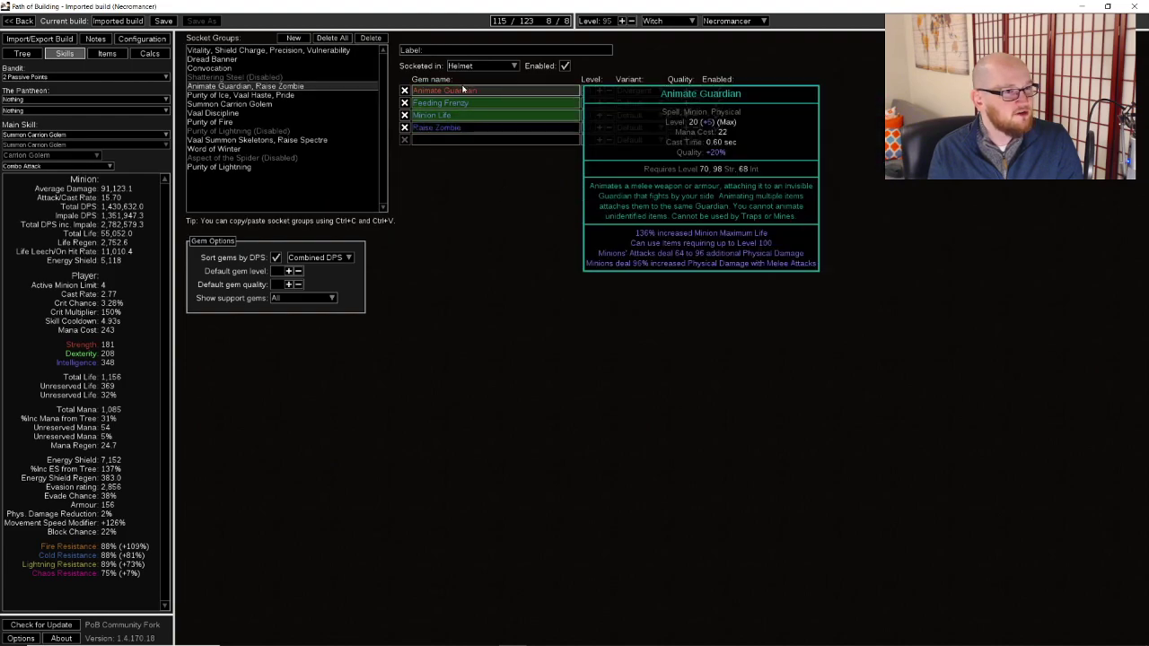
Inspect the second weapon set with the Corruption Roar sceptre and return to the first weapon set
click(107, 54)
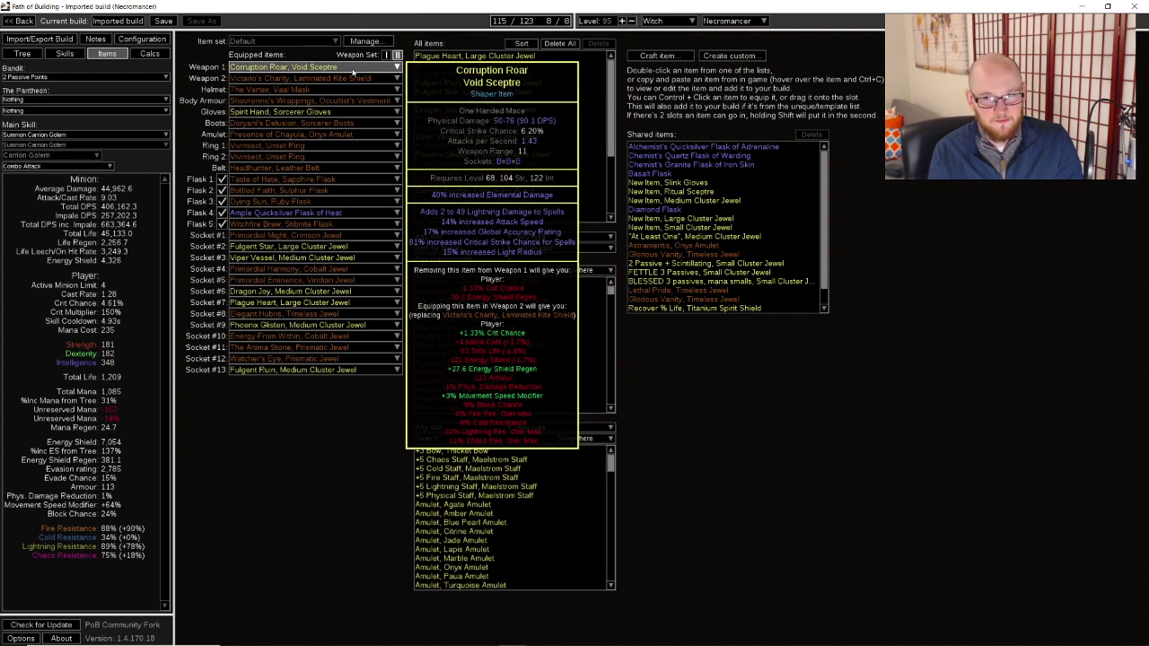
click(386, 55)
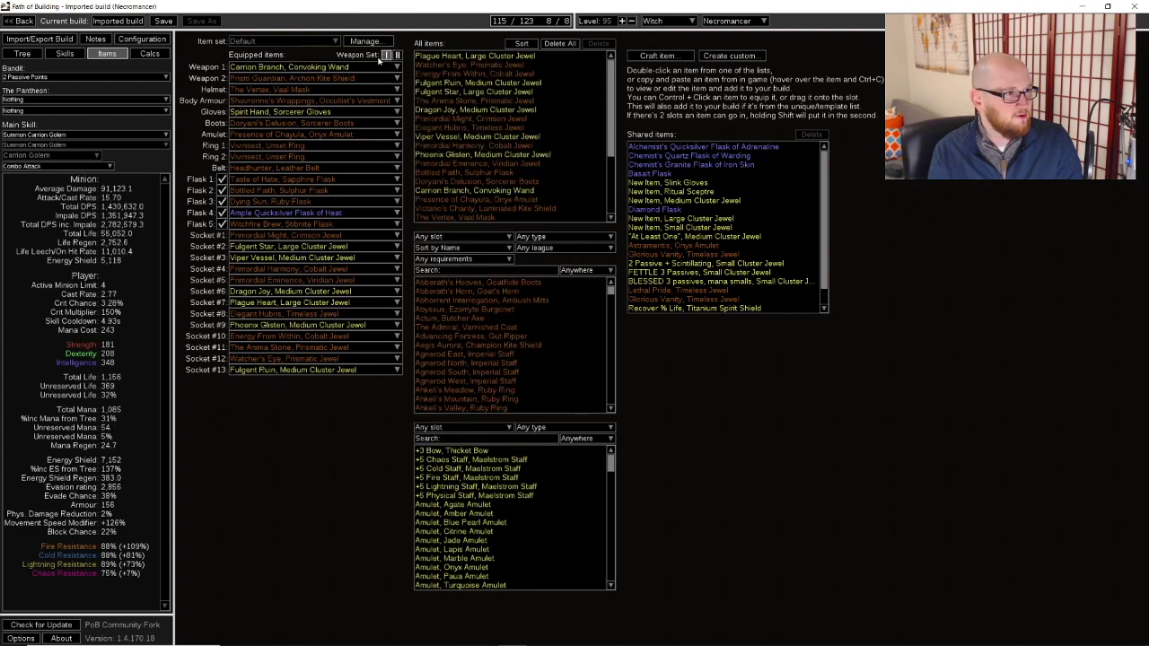
Set the Pride aura effect to Maximum effect in the build configuration
click(143, 39)
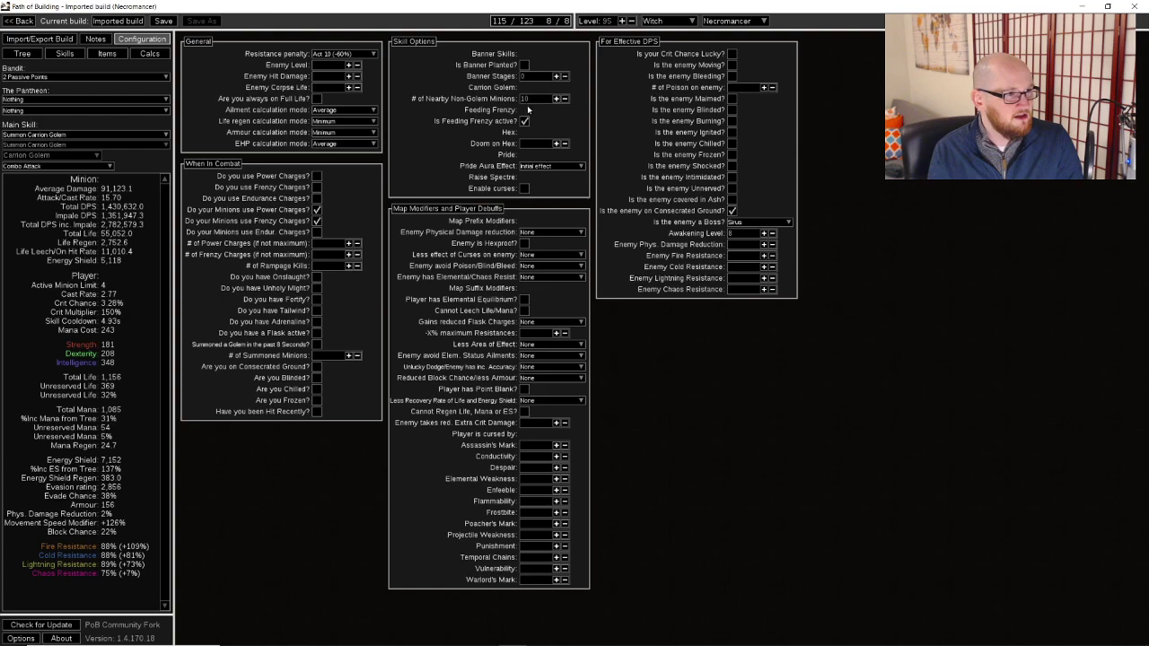
click(537, 166)
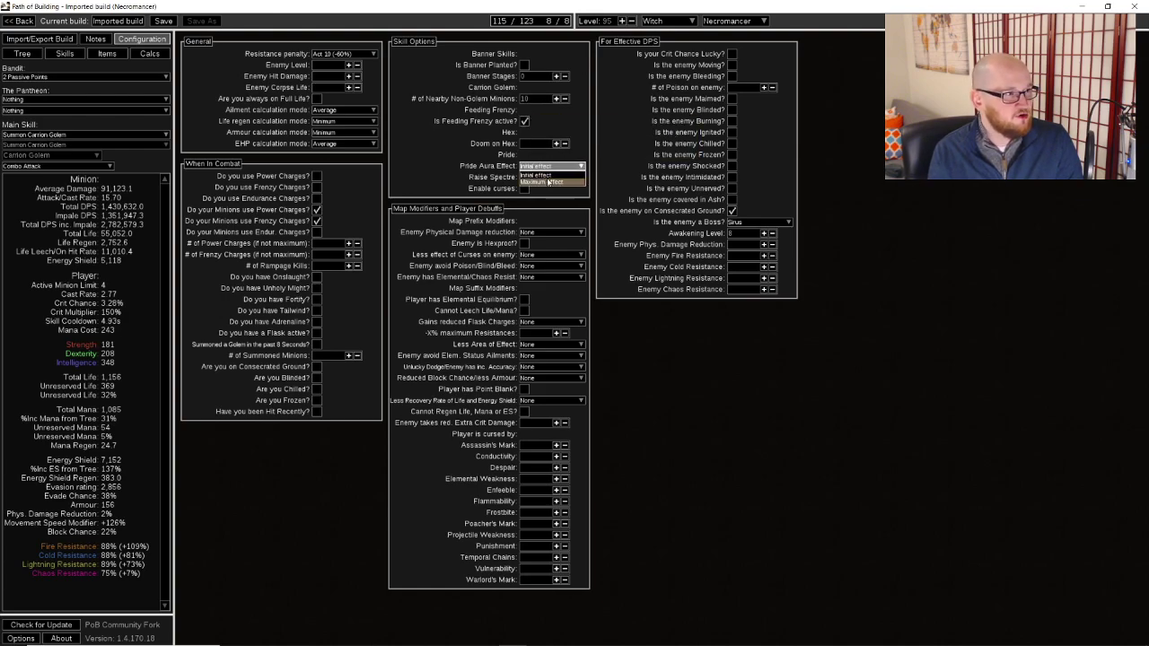
click(549, 181)
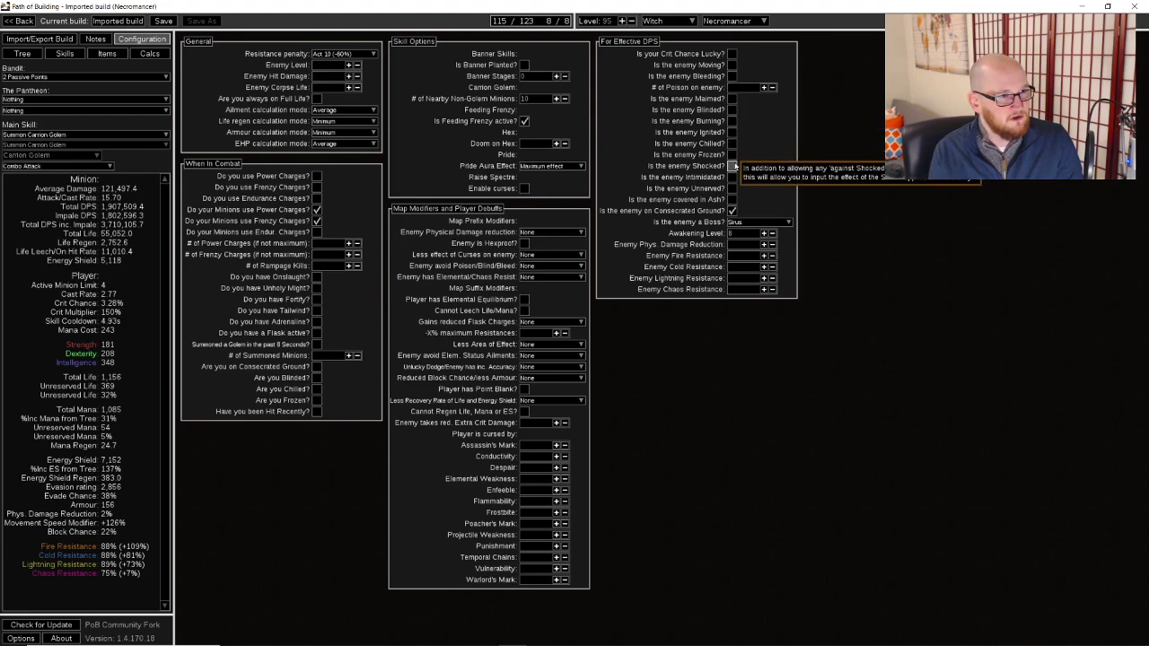
Compare minion damage with the enemy's Intimidated and Consecrated Ground conditions switched on and off, restoring both to their original settings
click(732, 178)
click(732, 178)
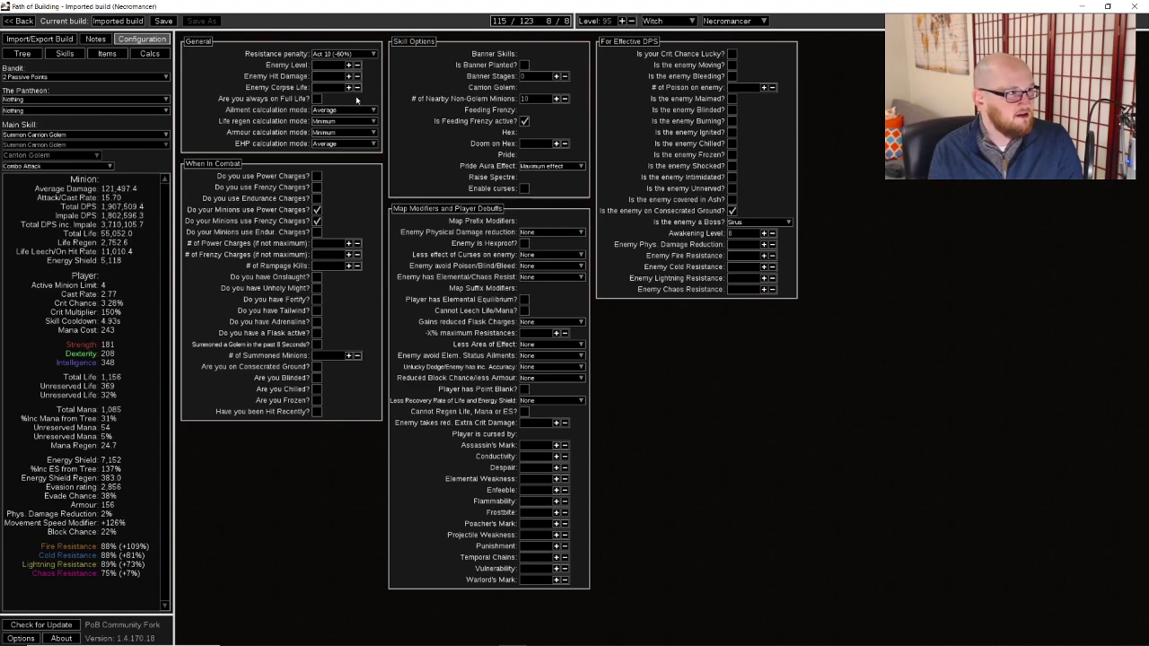
click(97, 54)
click(65, 53)
click(142, 39)
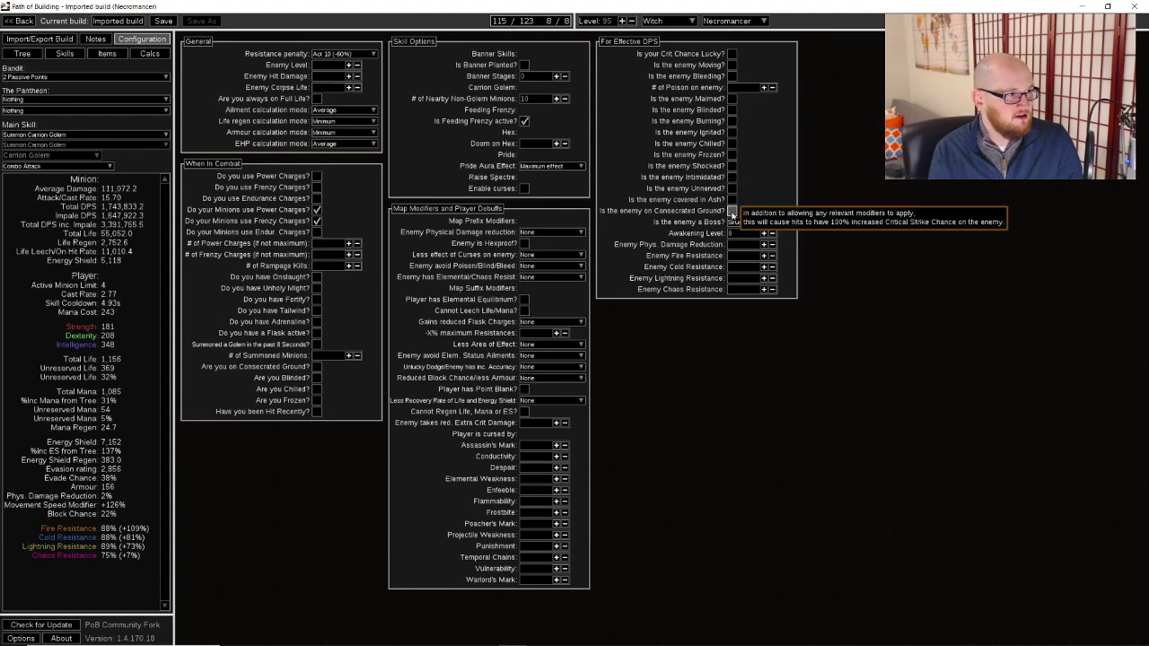
click(733, 211)
click(733, 211)
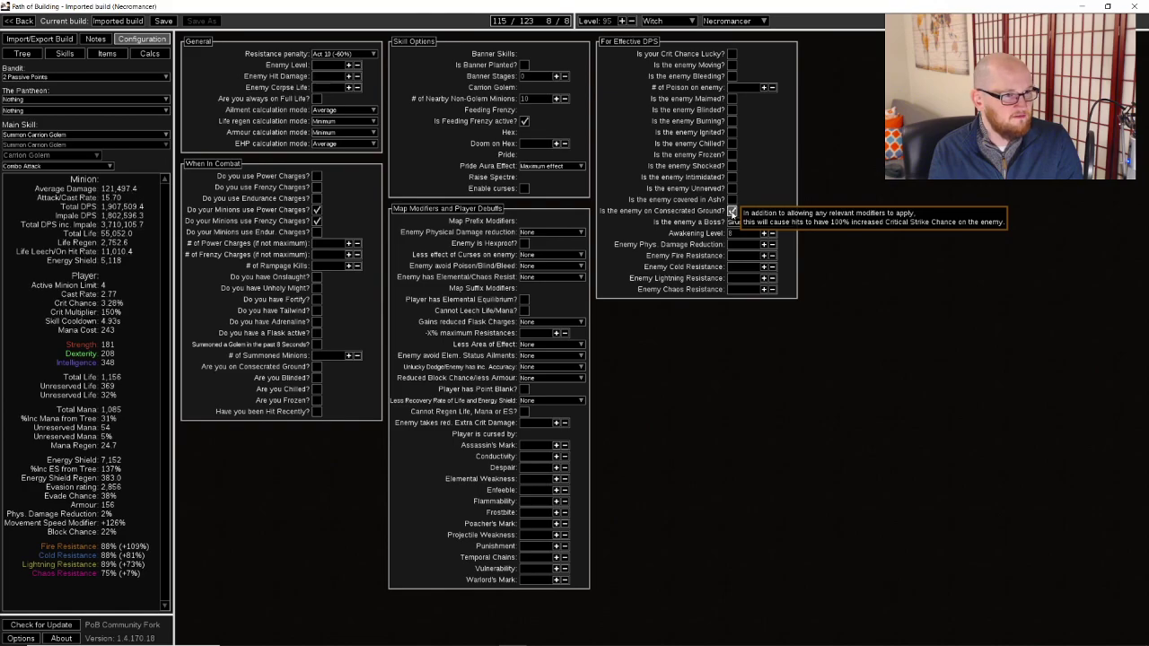
Recheck how the enemy's Consecrated Ground condition affects minion damage, leaving the condition enabled
click(732, 211)
click(733, 211)
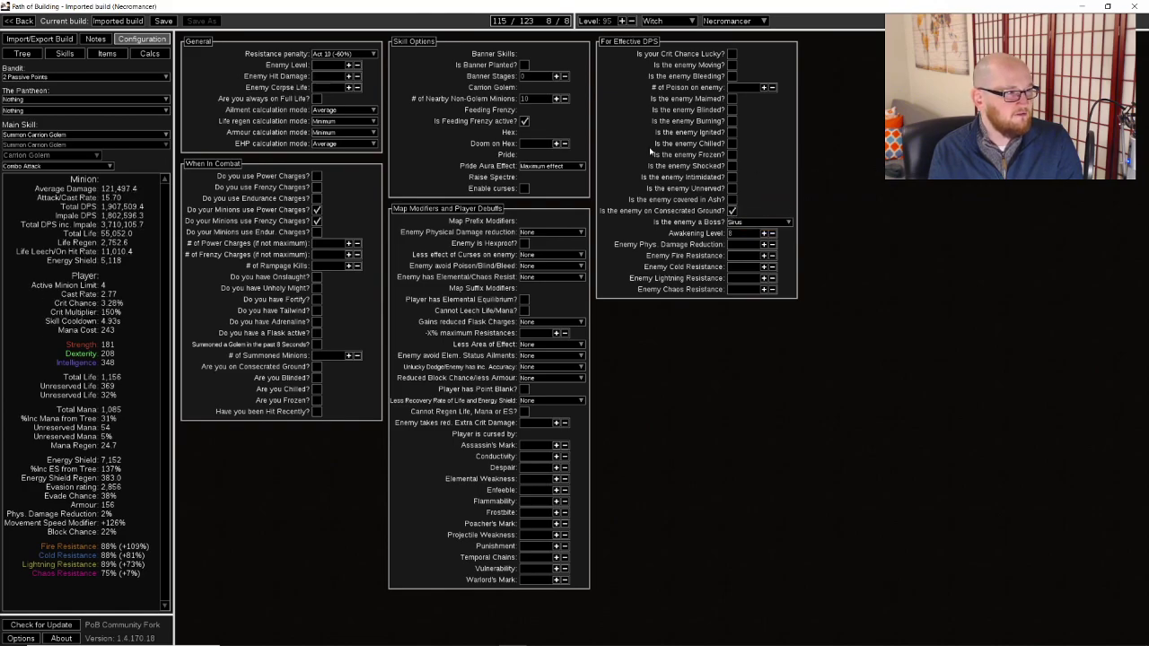
click(107, 54)
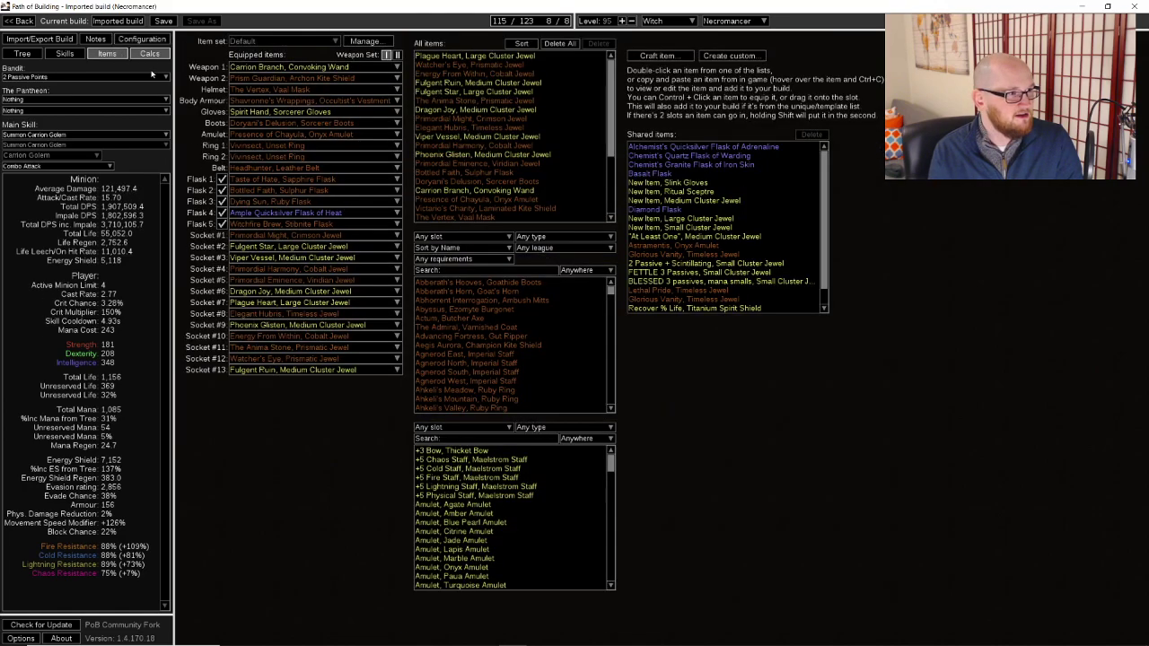
click(157, 41)
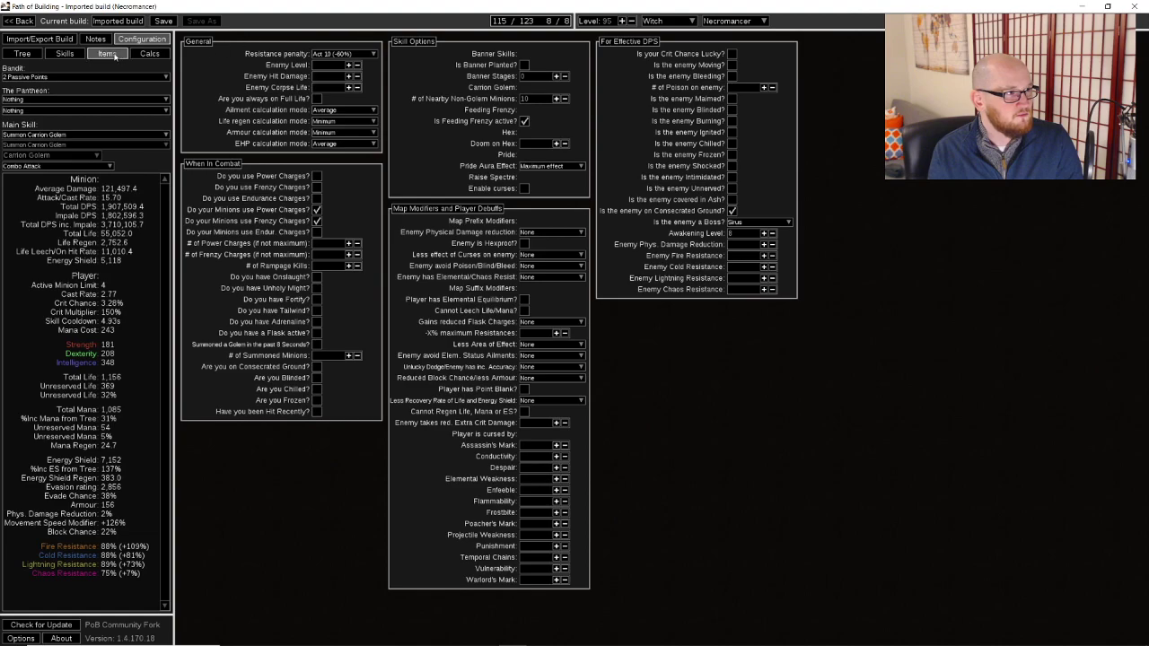
click(72, 54)
click(101, 54)
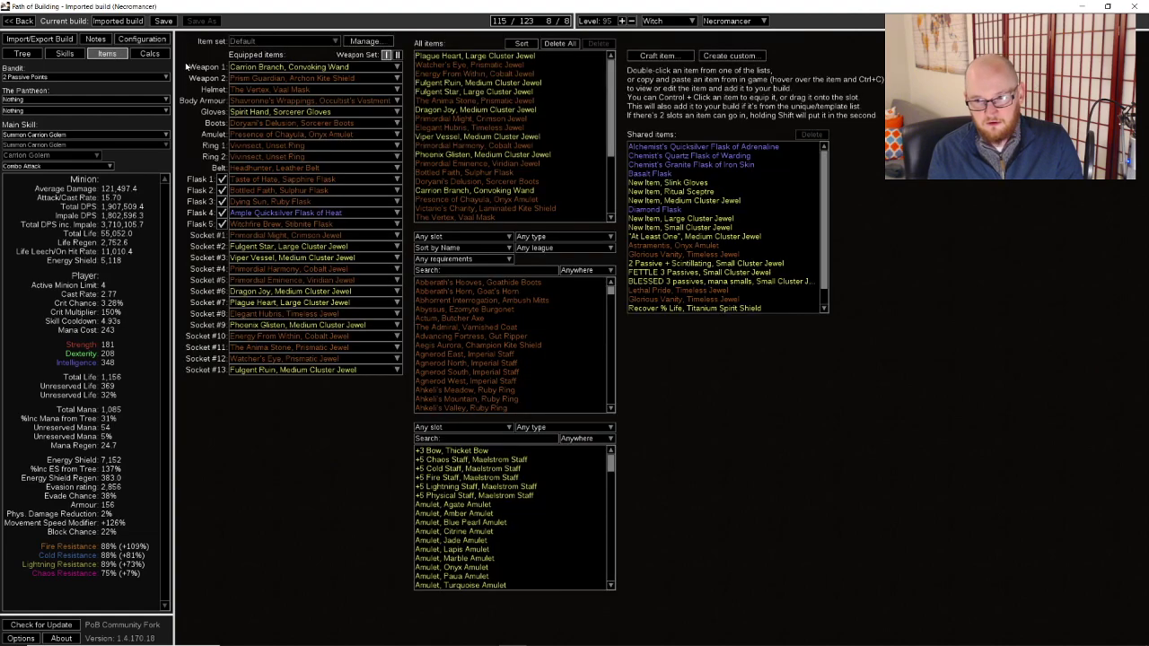
click(65, 54)
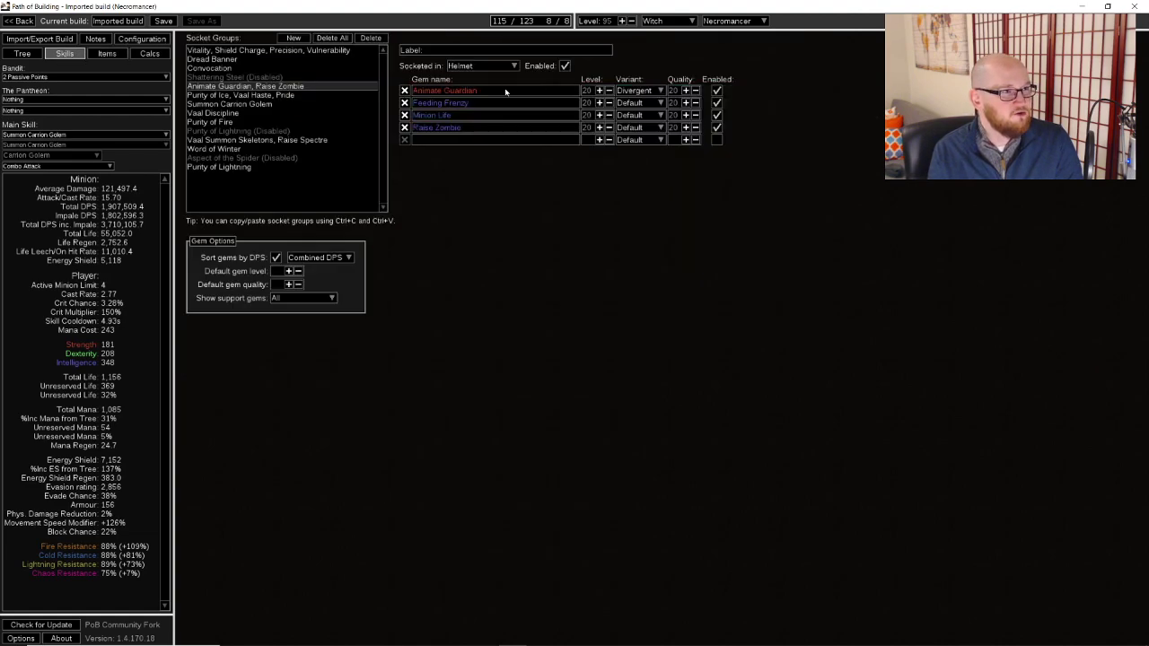
Inspect the Victario's Charity shield in the second weapon set and return to the first weapon set
click(140, 40)
click(108, 53)
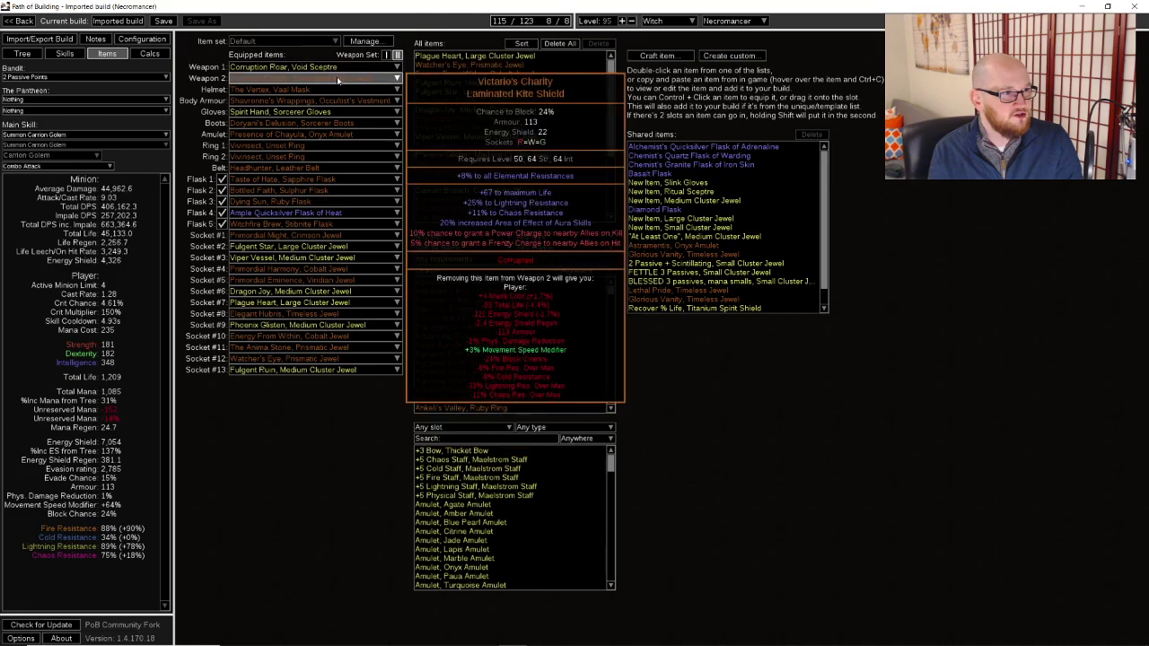
click(386, 56)
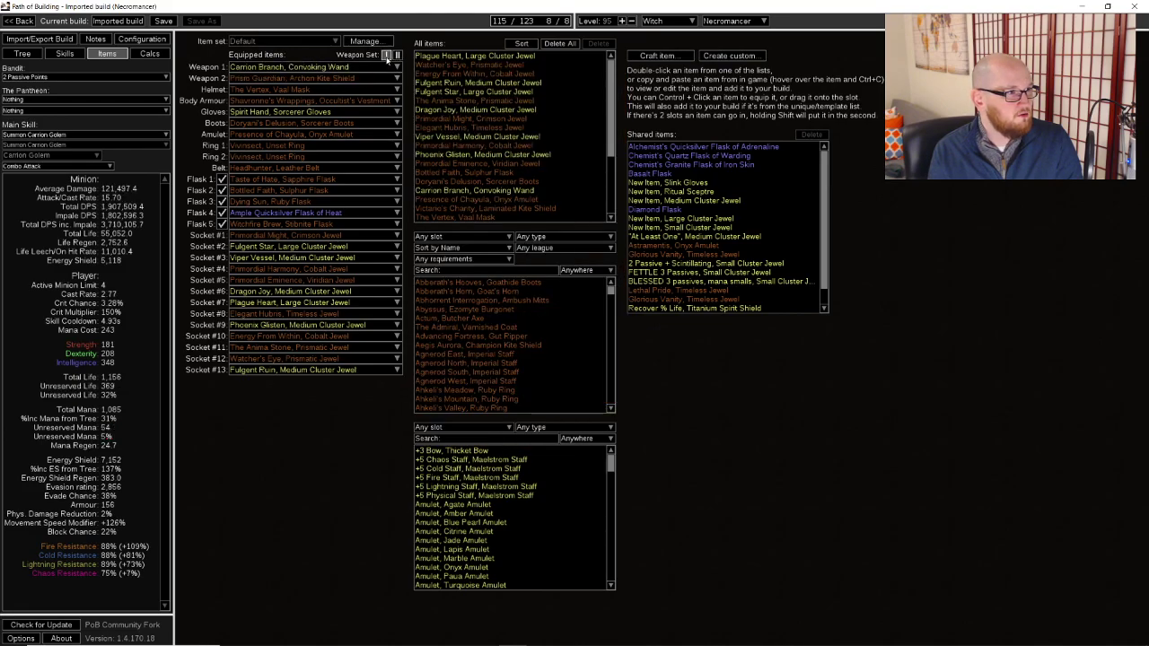
View the build's item sets in the item set manager and close it without changes
click(365, 42)
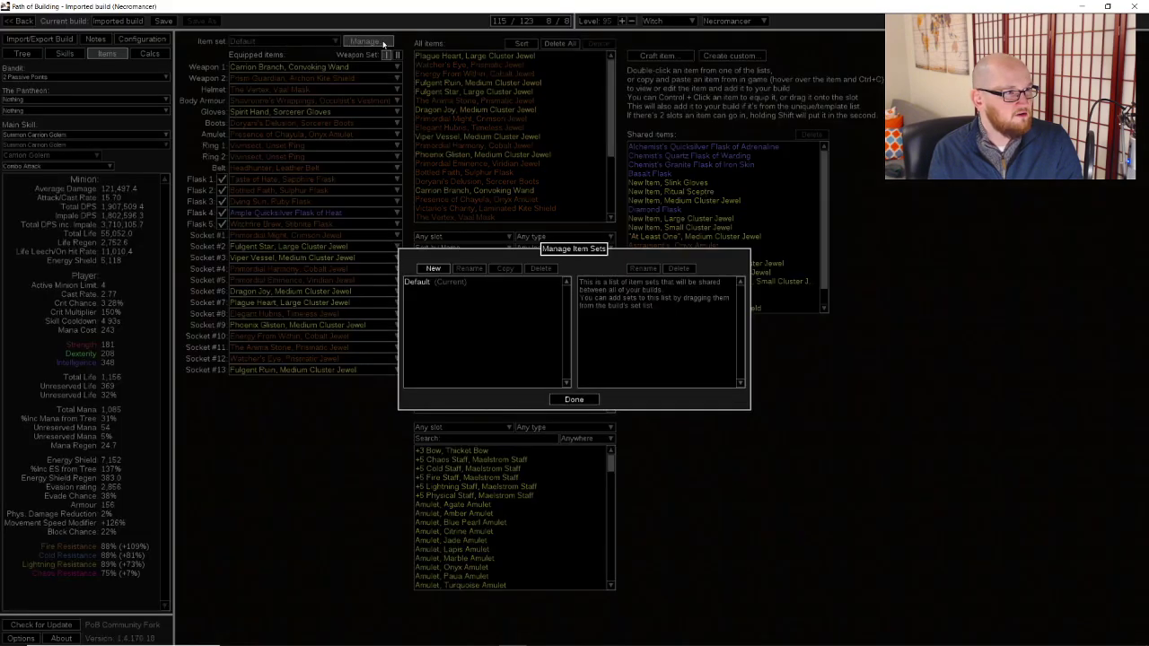
click(574, 400)
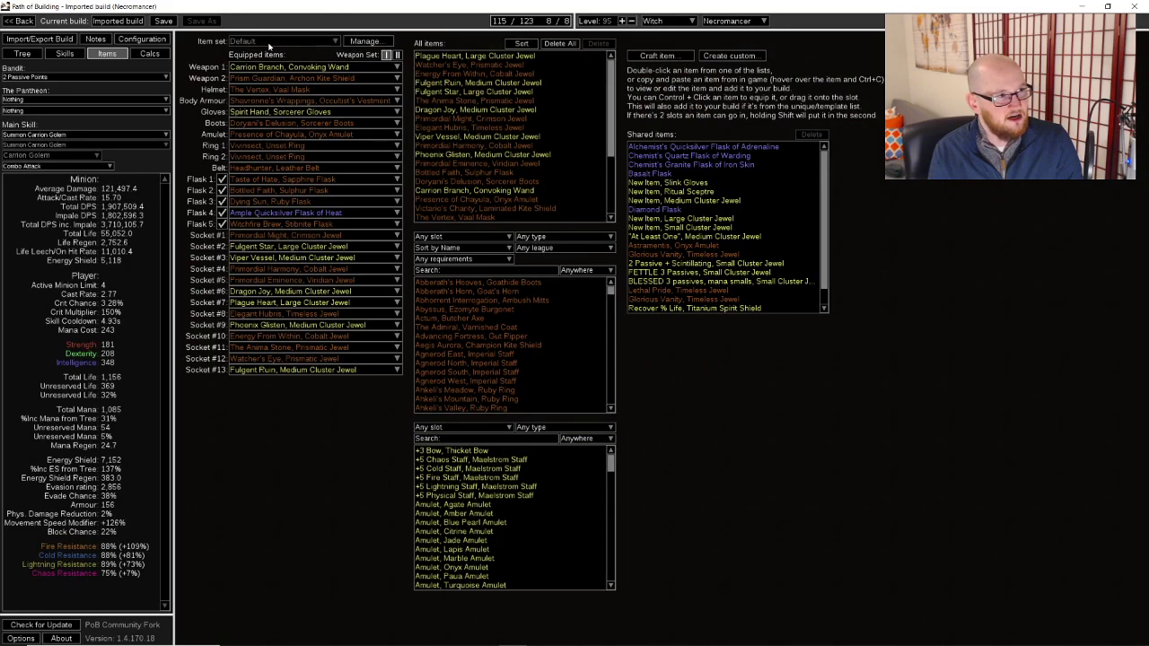
click(373, 43)
click(574, 400)
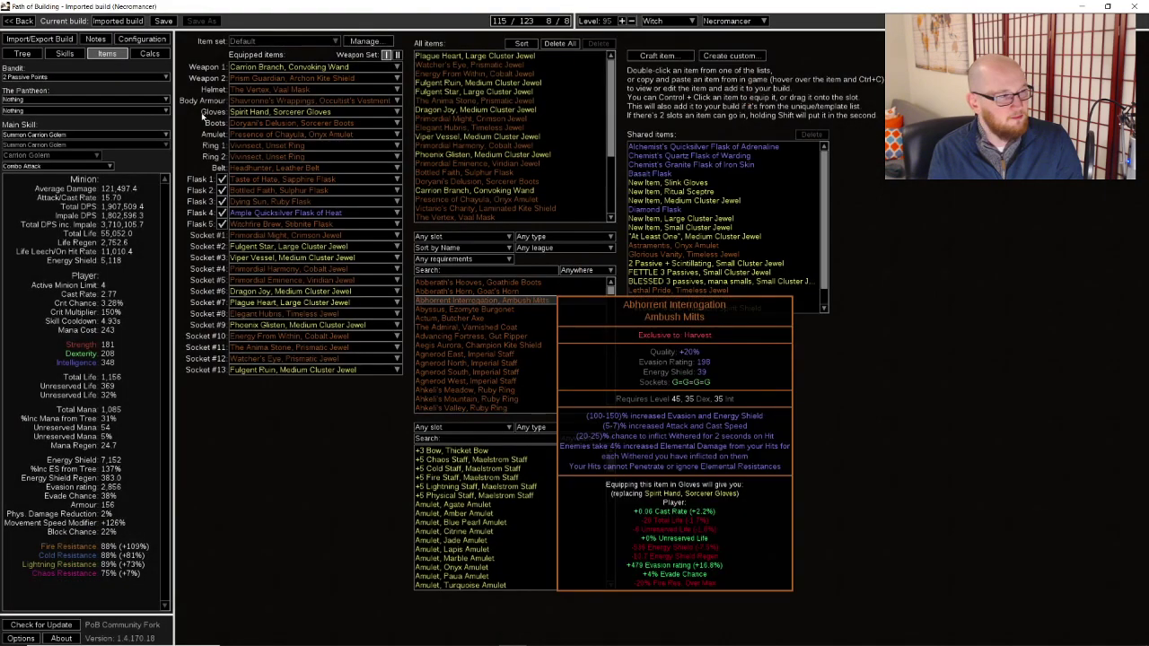
click(150, 54)
click(65, 53)
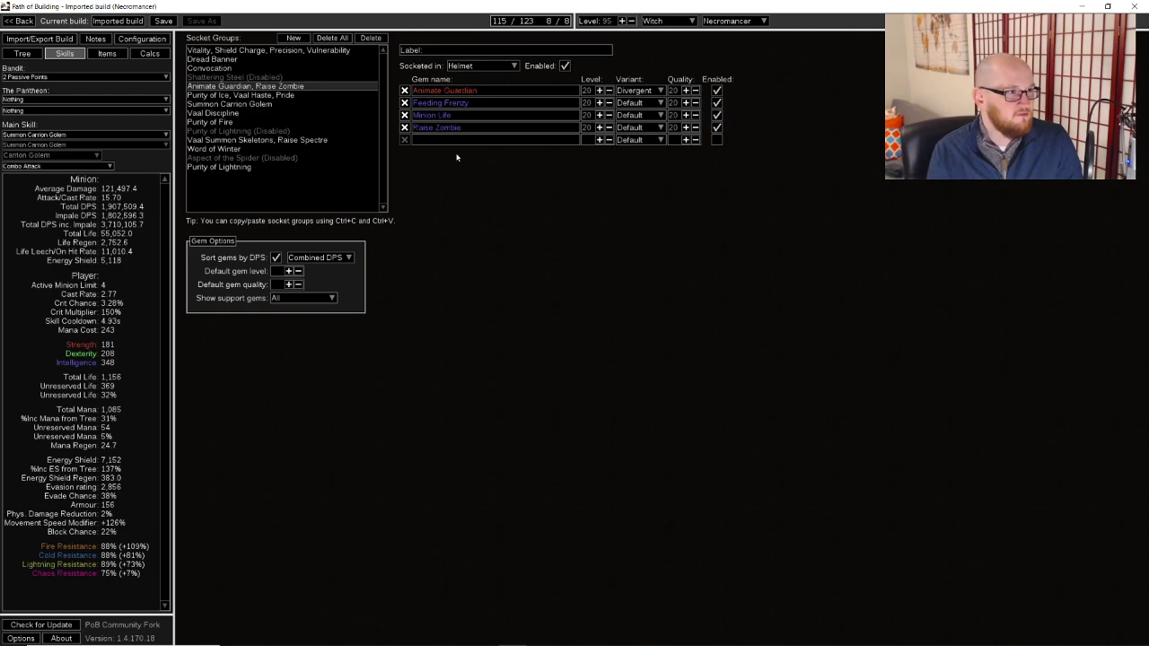
click(141, 39)
click(106, 54)
click(128, 41)
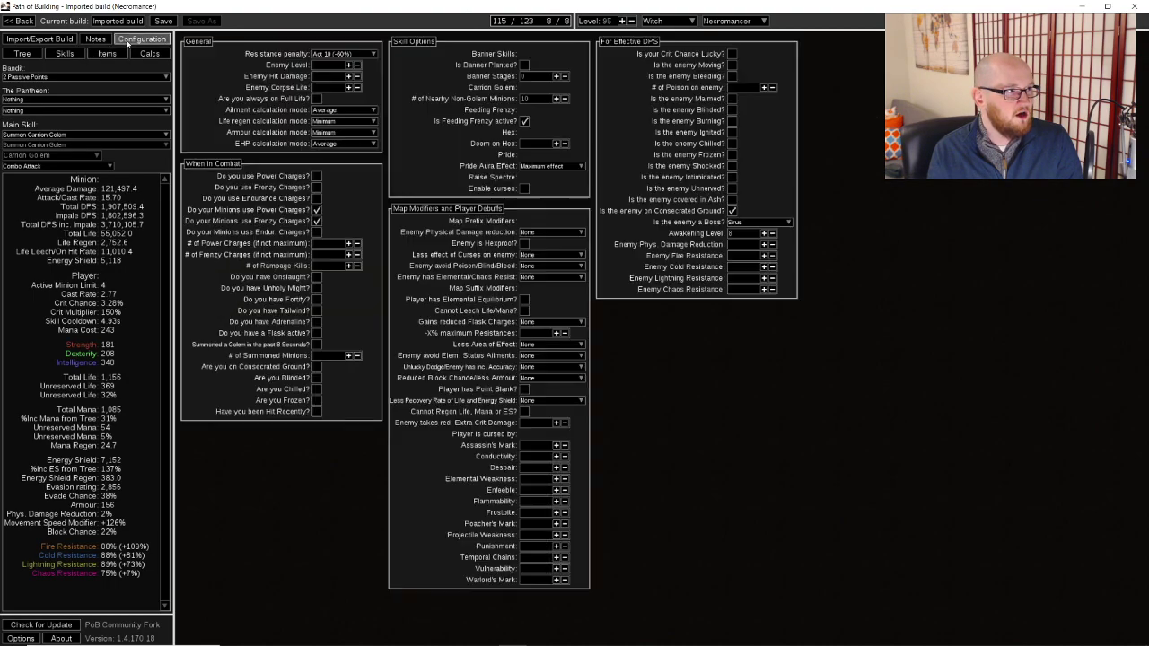
click(107, 54)
click(150, 53)
click(106, 54)
click(148, 40)
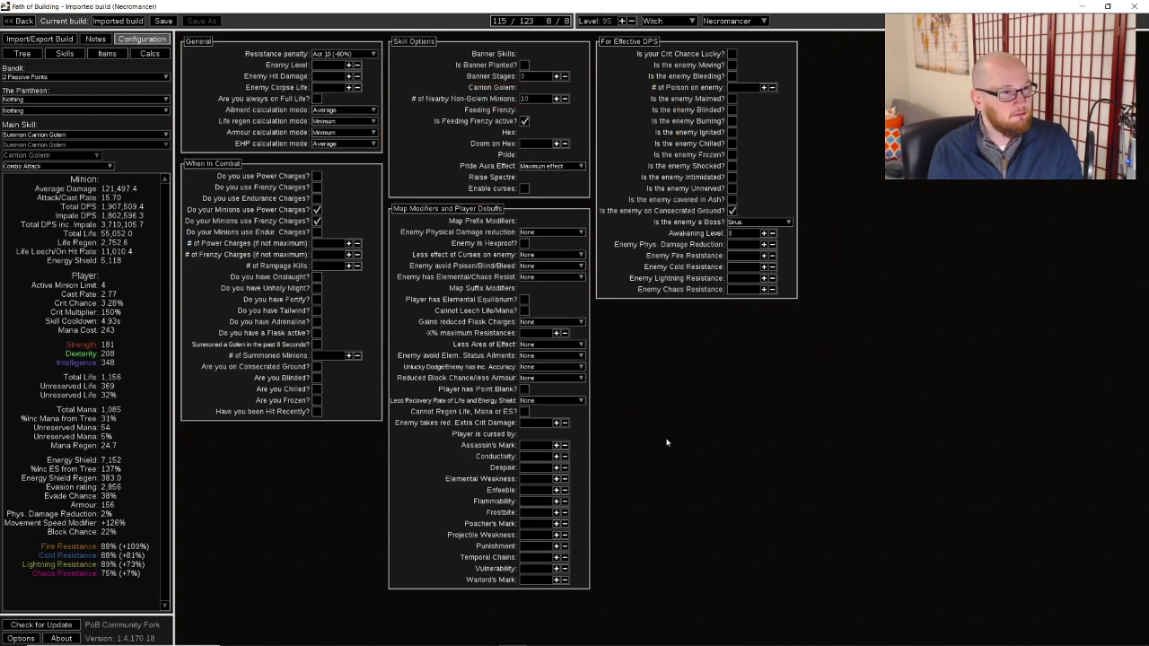
click(107, 54)
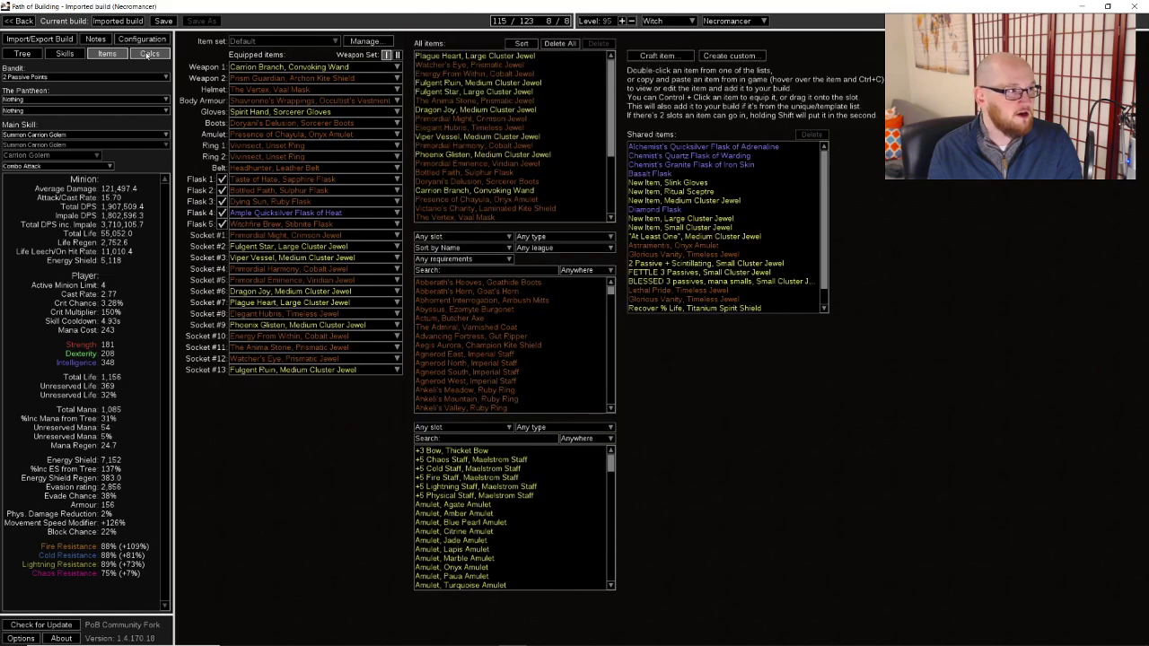
click(144, 40)
click(107, 53)
click(149, 53)
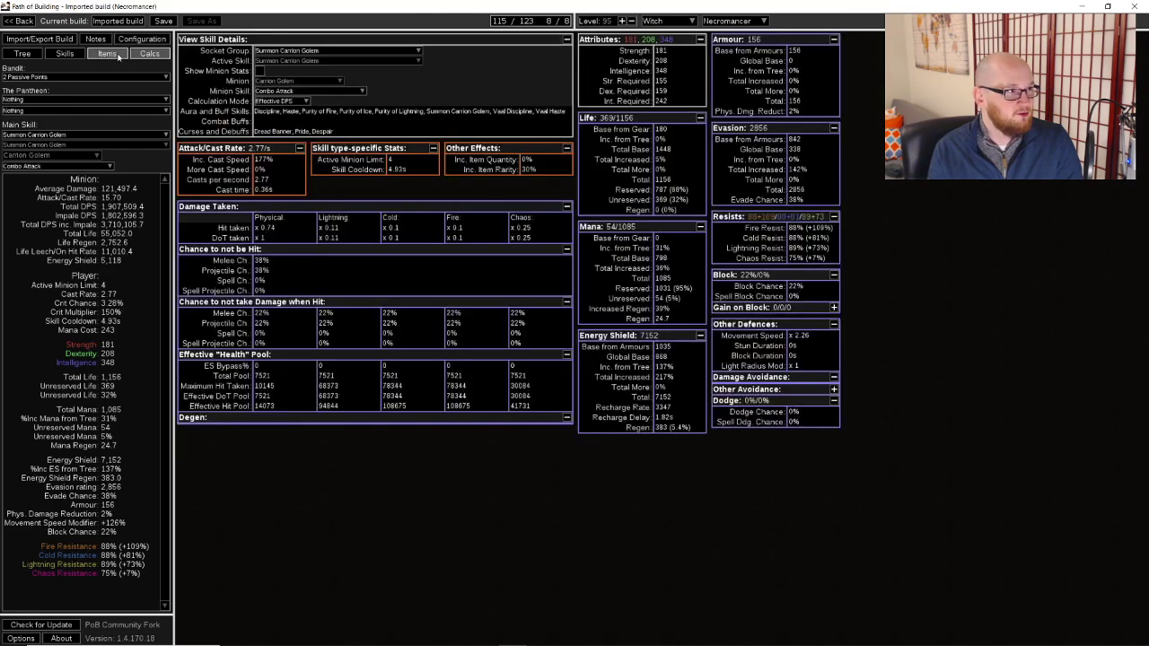
click(142, 39)
click(149, 54)
click(142, 38)
click(144, 53)
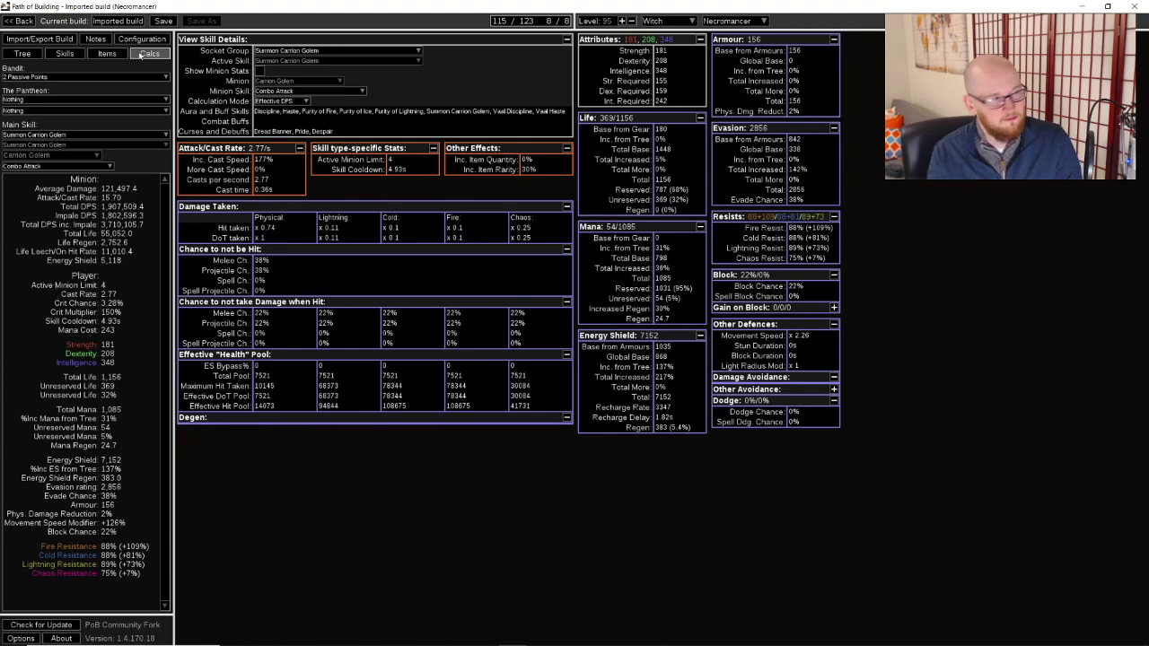
click(154, 39)
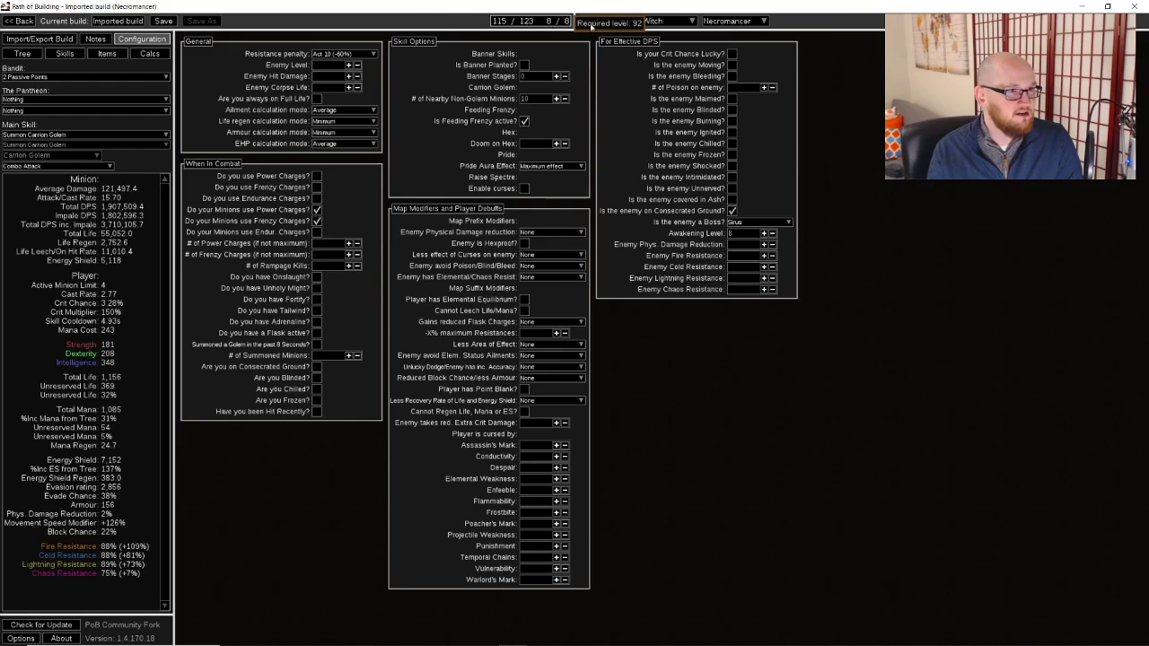
Examine the allocated passive tree and the experience multipliers for the character's level
click(22, 53)
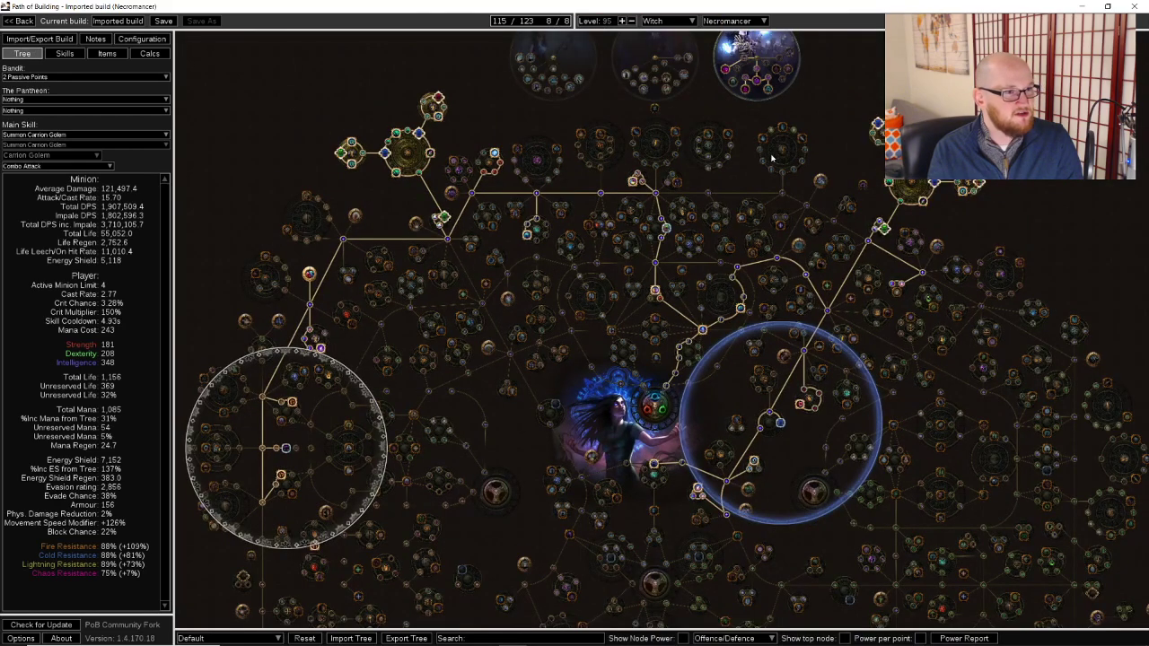
drag(509, 325, 410, 280)
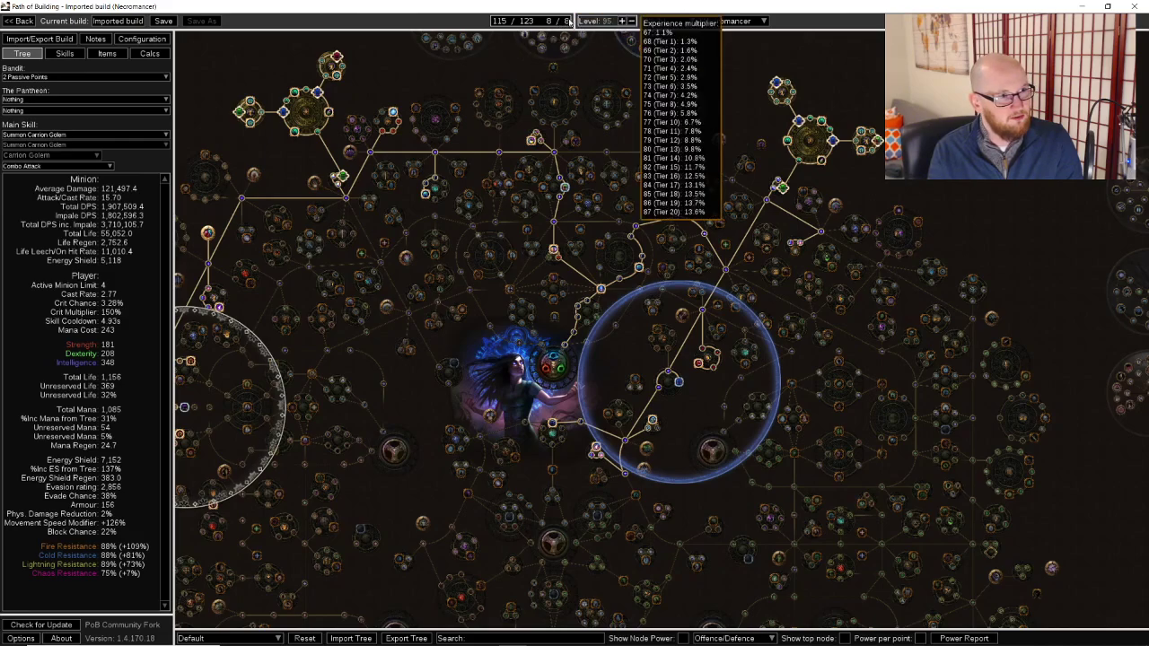
Inspect the stats of the equipped Headhunter leather belt
click(107, 53)
click(142, 39)
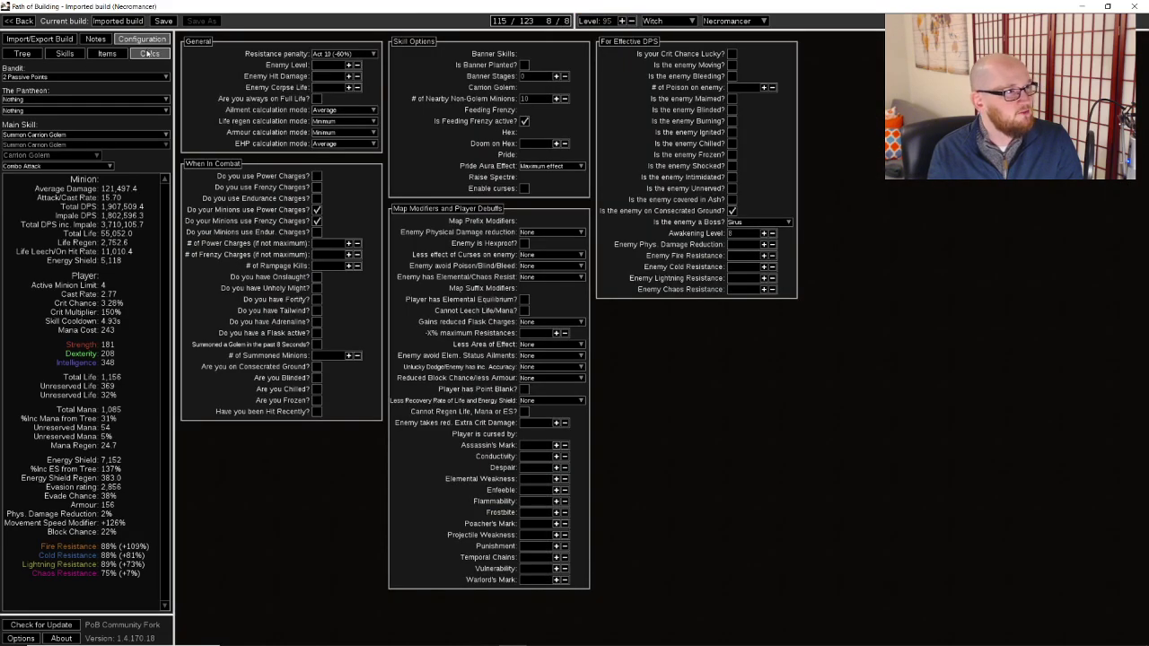
click(107, 53)
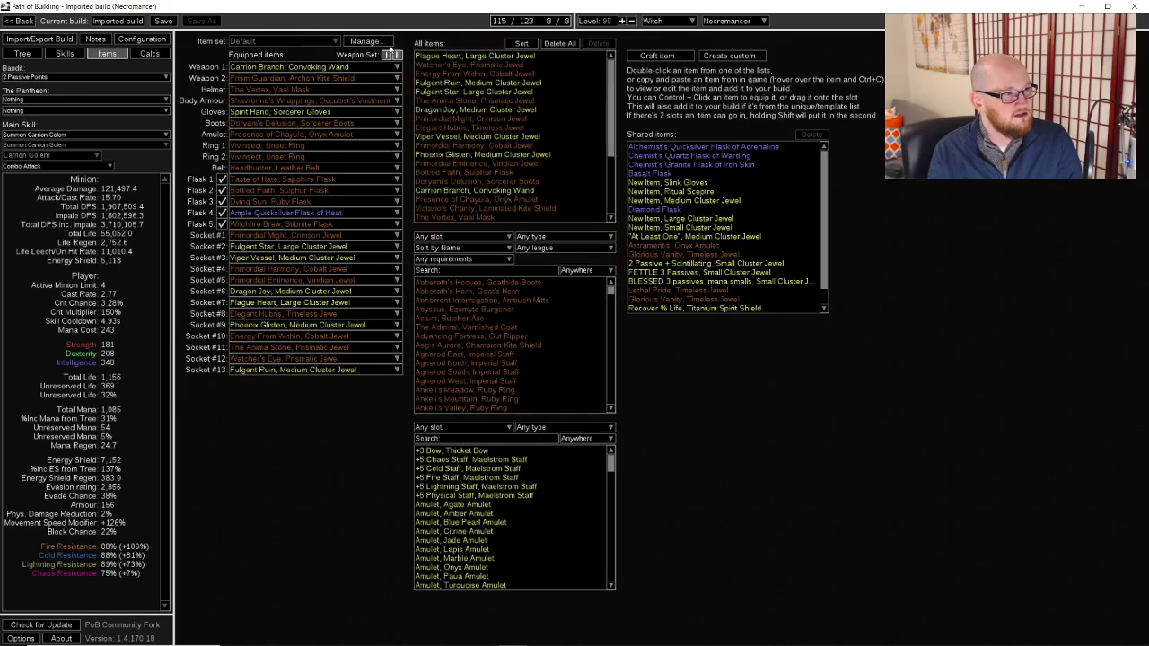
click(149, 53)
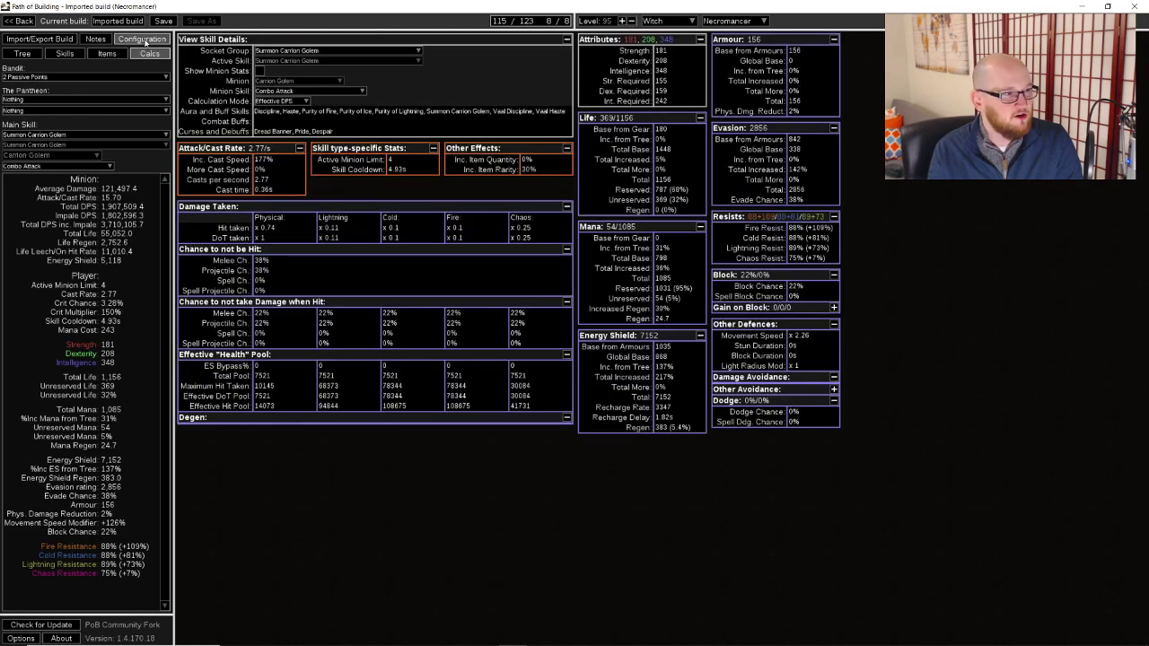
click(142, 39)
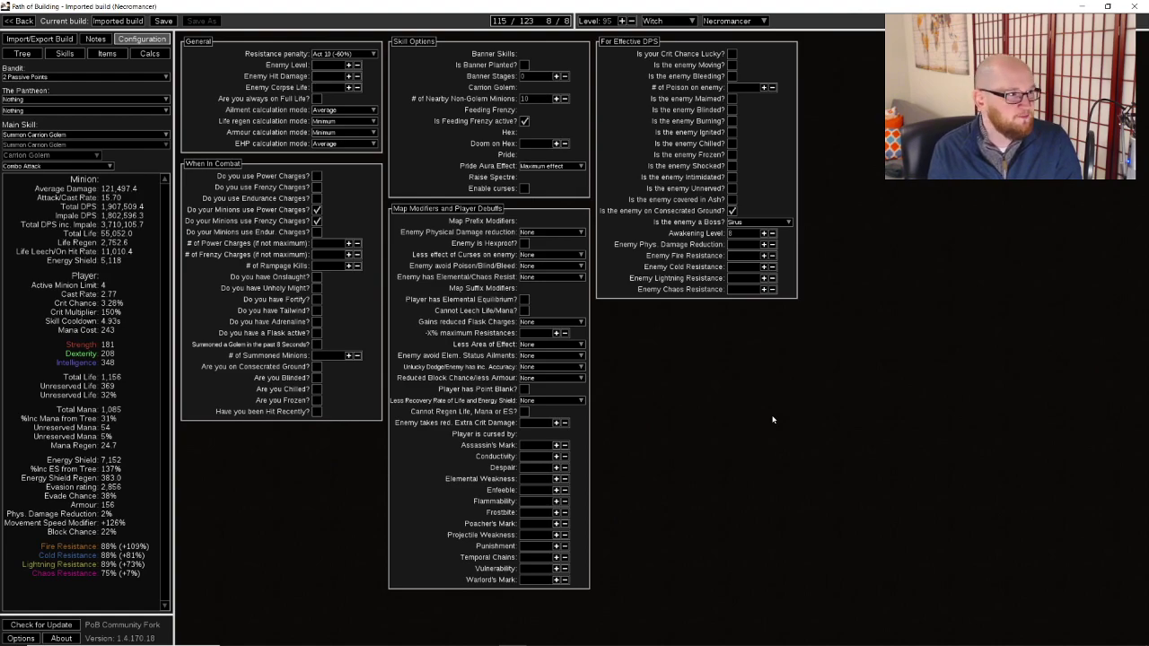
click(107, 53)
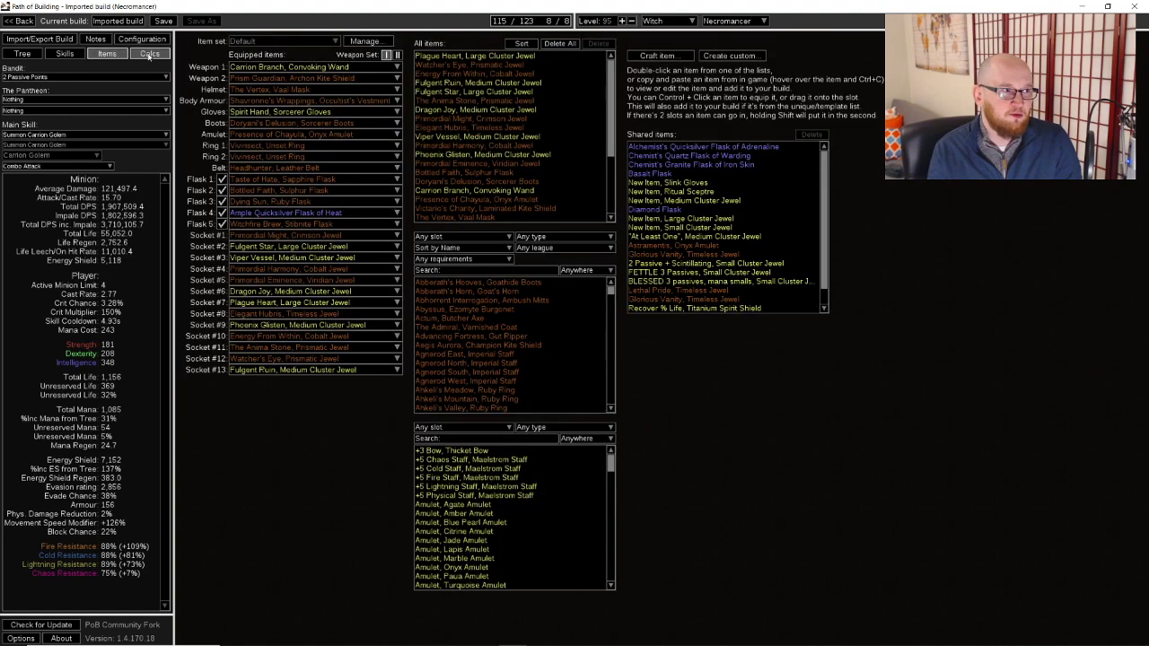
mouse_move(344, 175)
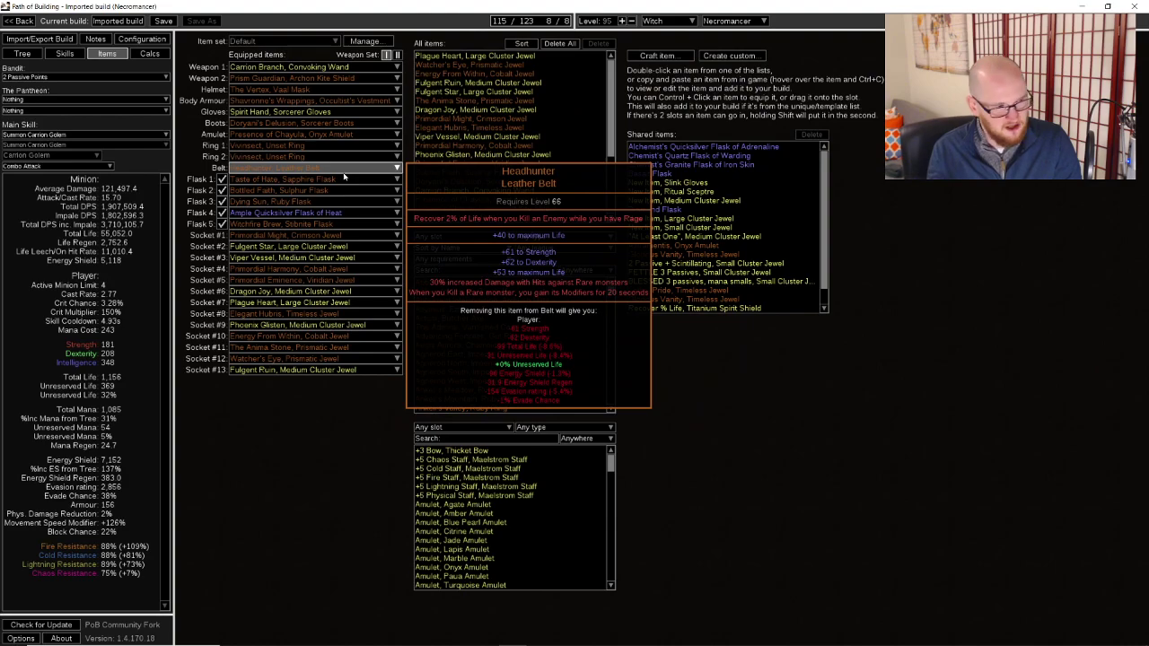
Turn off the enemy's Consecrated Ground condition and deactivate every equipped flask except Bottled Faith
click(150, 43)
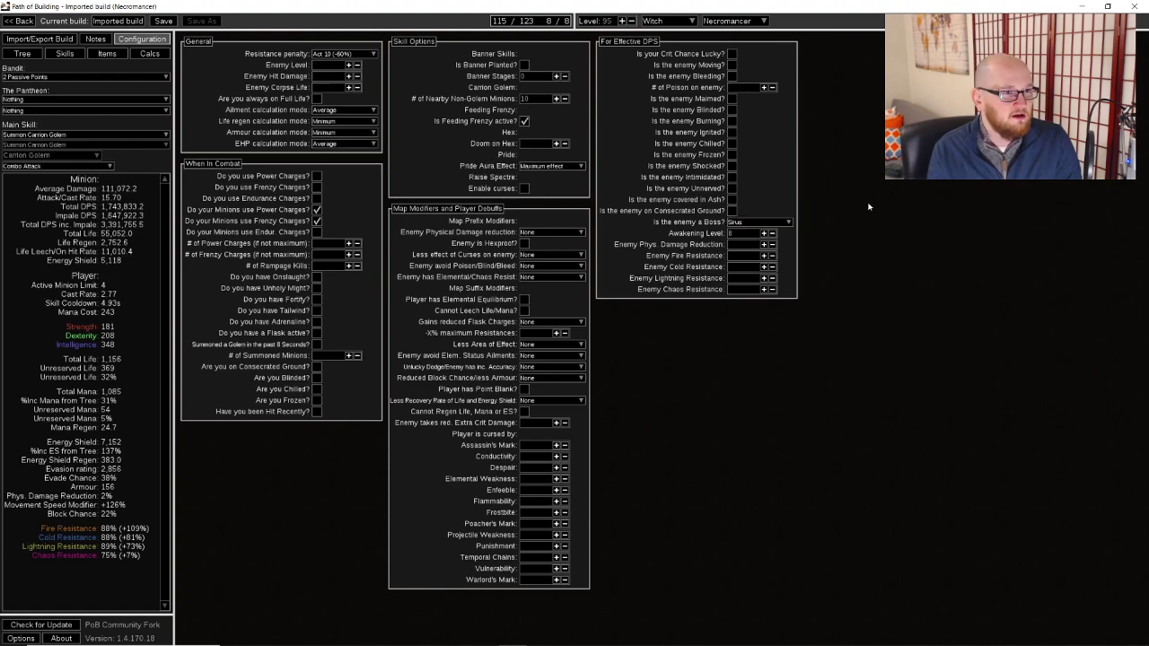
click(107, 53)
click(221, 223)
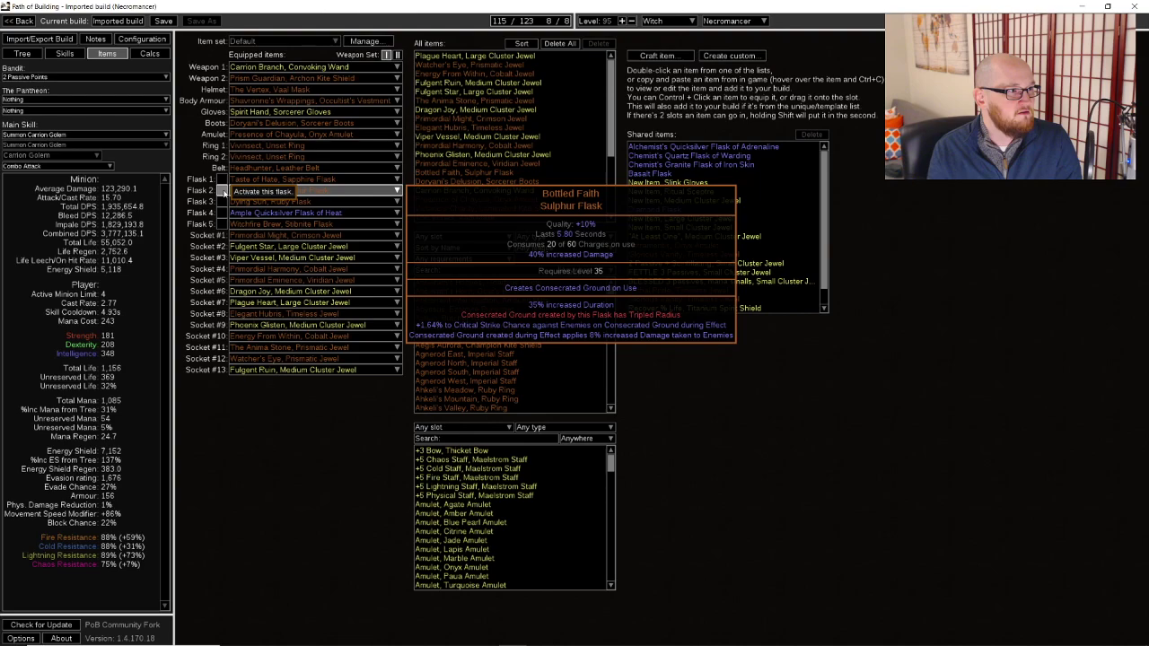
Toggle the enemy's Consecrated Ground condition repeatedly to compare minion damage with Bottled Faith active, leaving the condition enabled
click(142, 39)
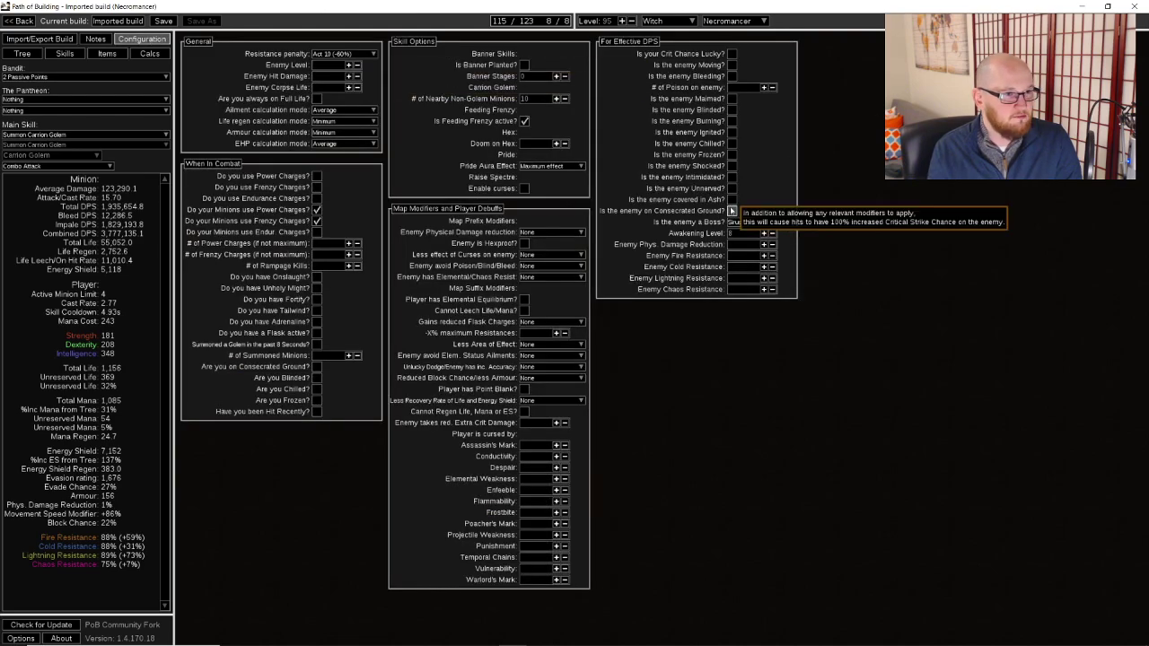
click(732, 211)
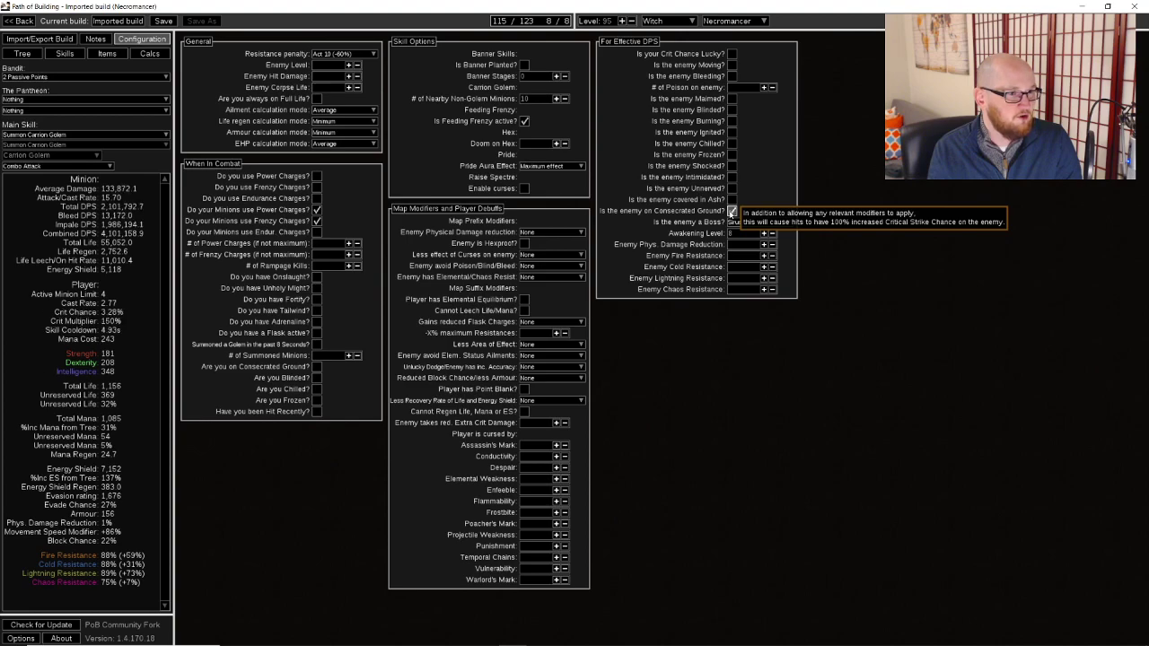
click(732, 211)
click(731, 211)
click(732, 211)
click(731, 211)
click(732, 211)
click(731, 211)
click(732, 211)
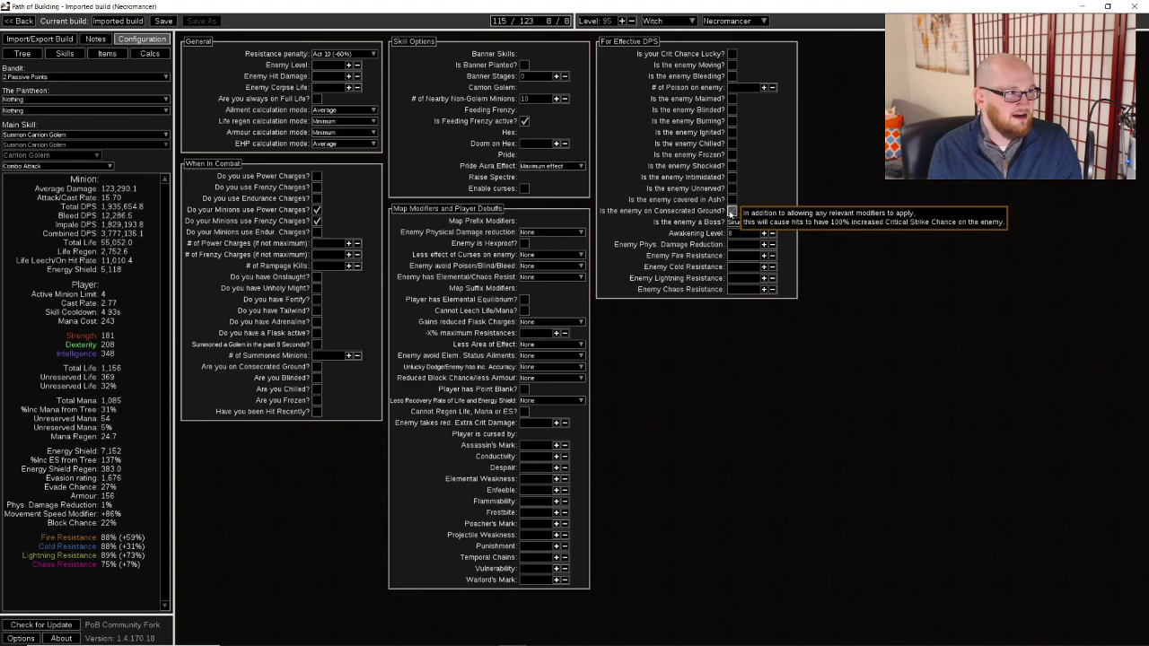
click(732, 211)
click(732, 211)
click(732, 211)
click(732, 211)
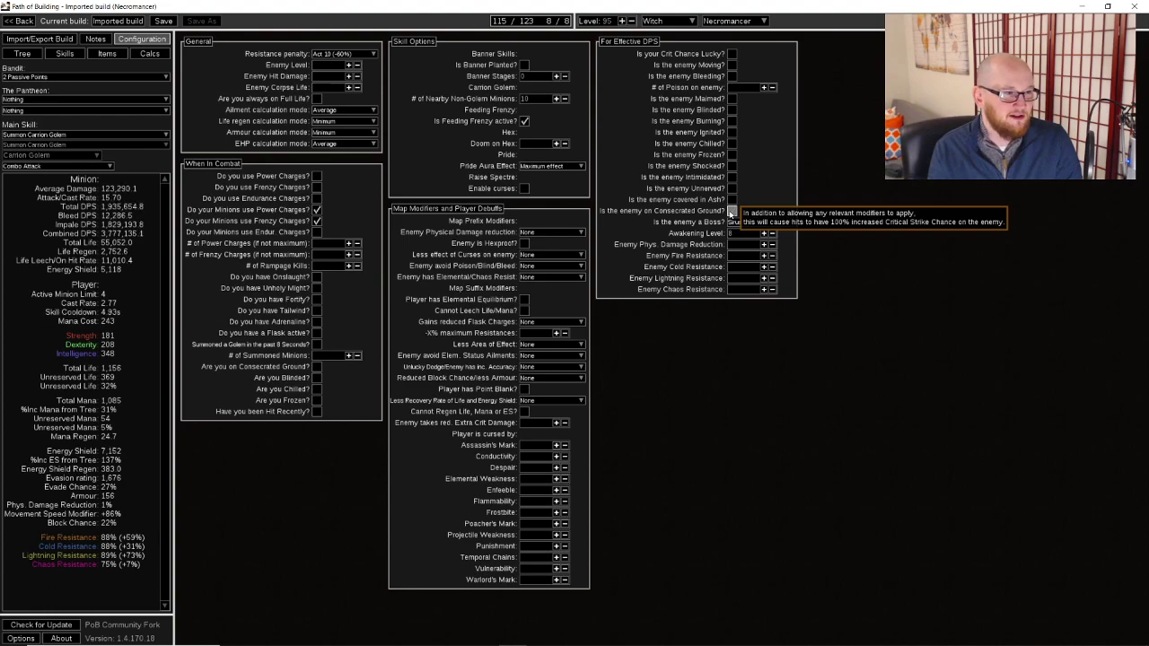
click(731, 211)
click(732, 211)
click(731, 211)
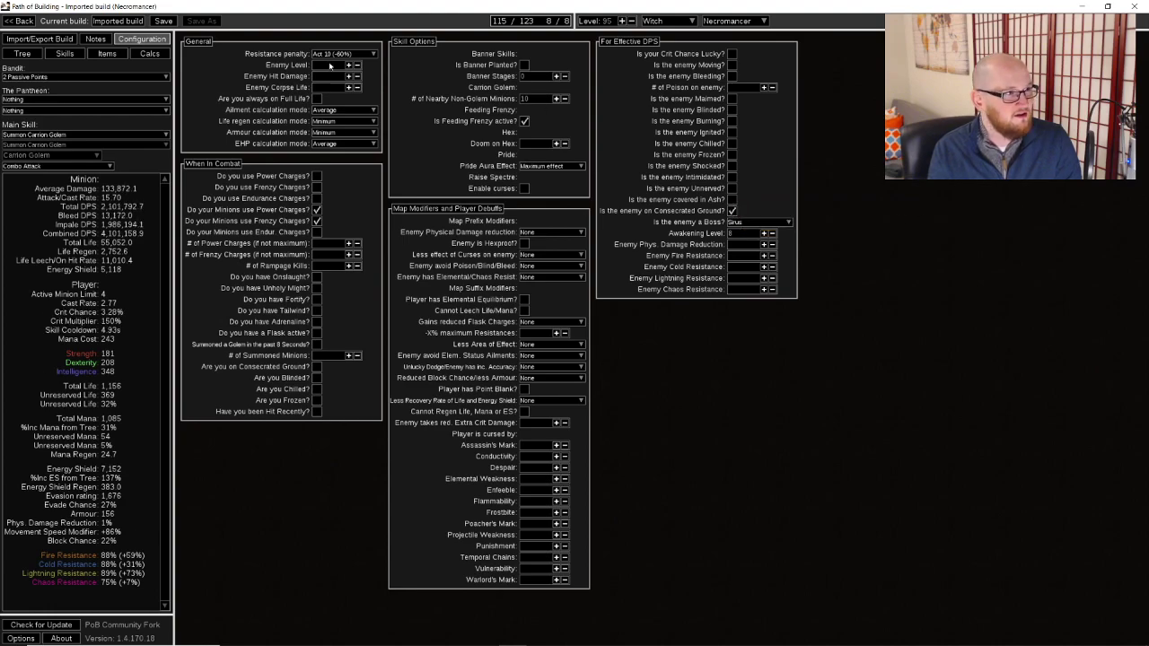
Check how activating the Witchfire Brew flask would affect minion damage and evasion
click(150, 54)
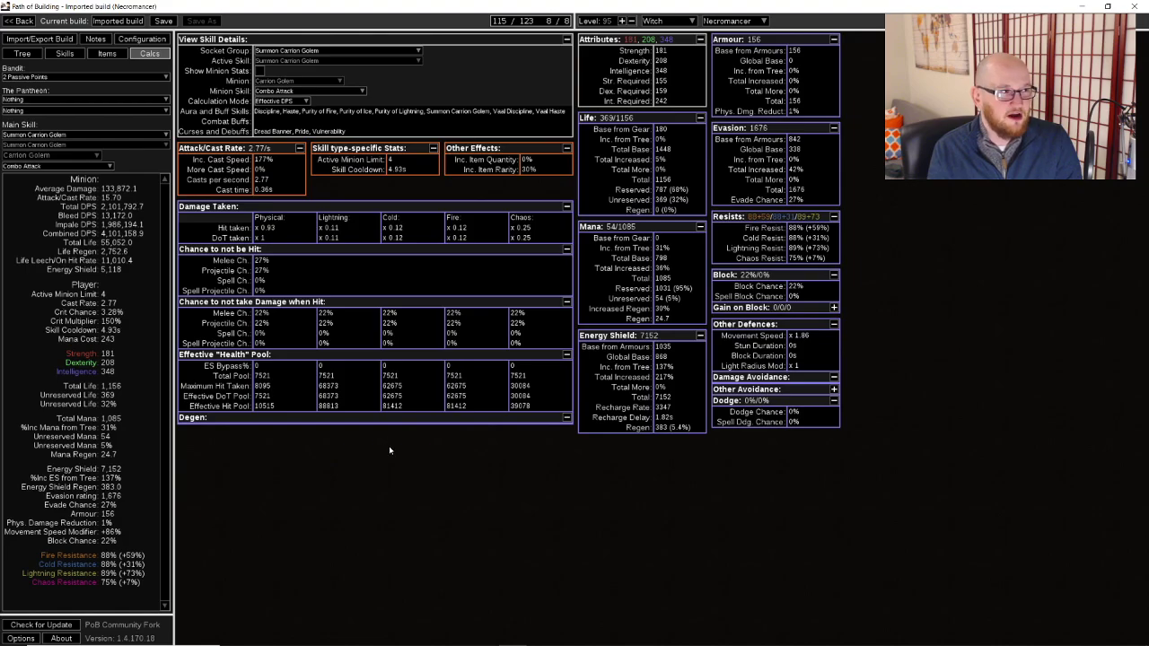
click(107, 54)
click(64, 54)
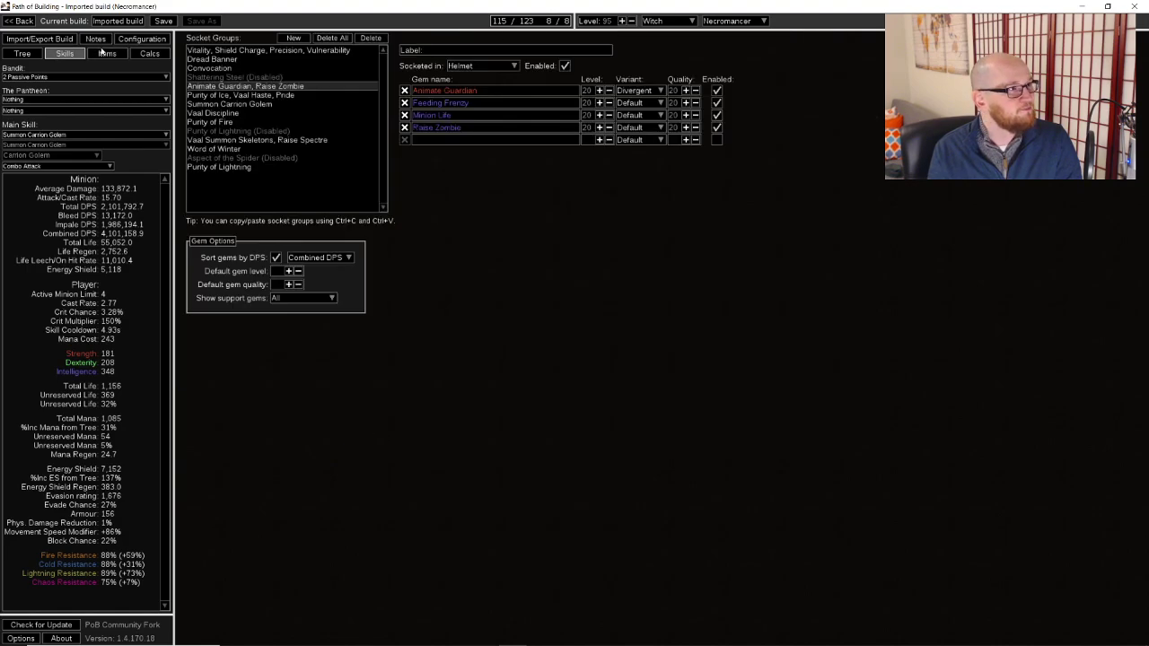
click(149, 52)
click(107, 54)
click(221, 224)
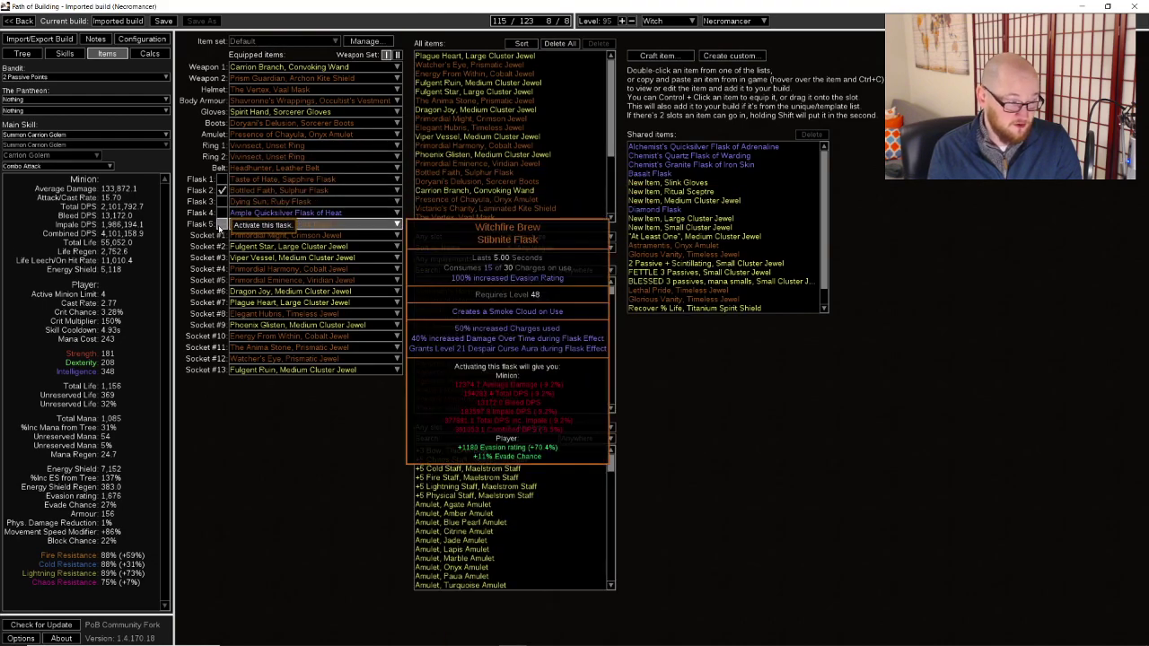
Activate all five equipped flasks and check the build's damage-taken and effective health calculations
click(222, 213)
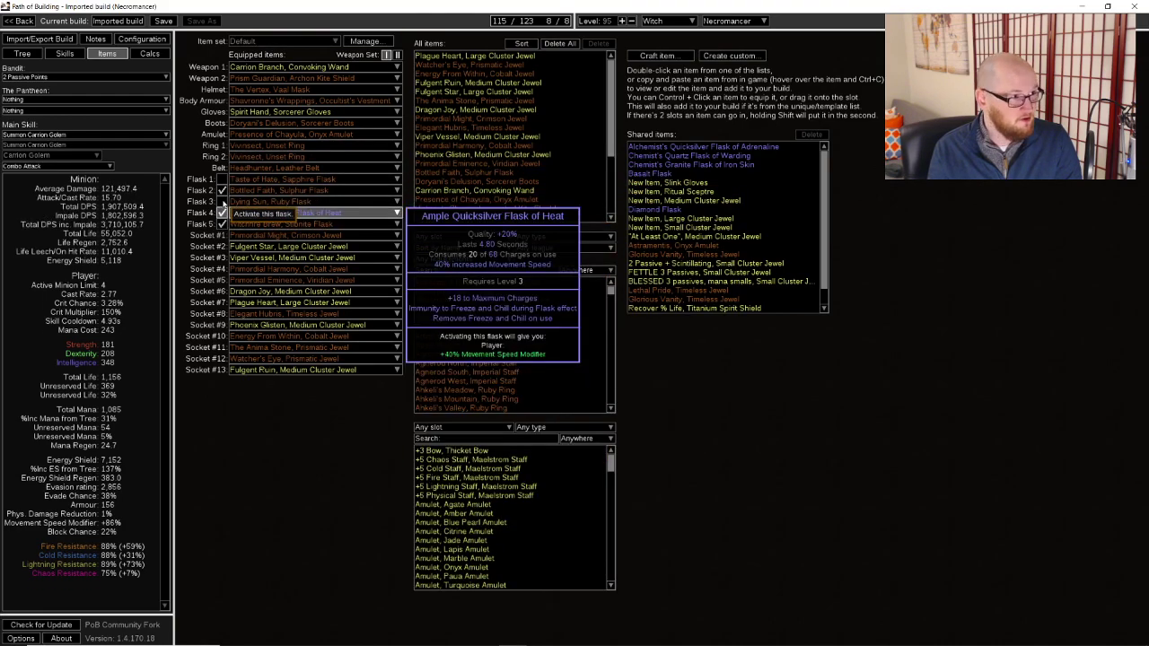
click(150, 54)
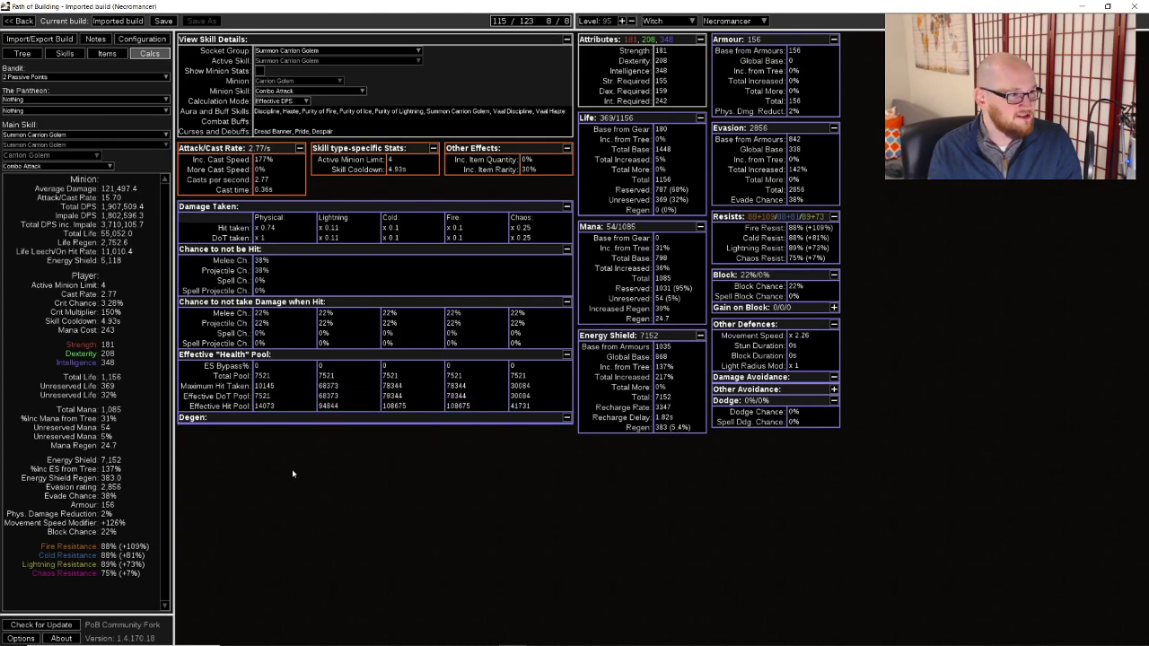
click(107, 54)
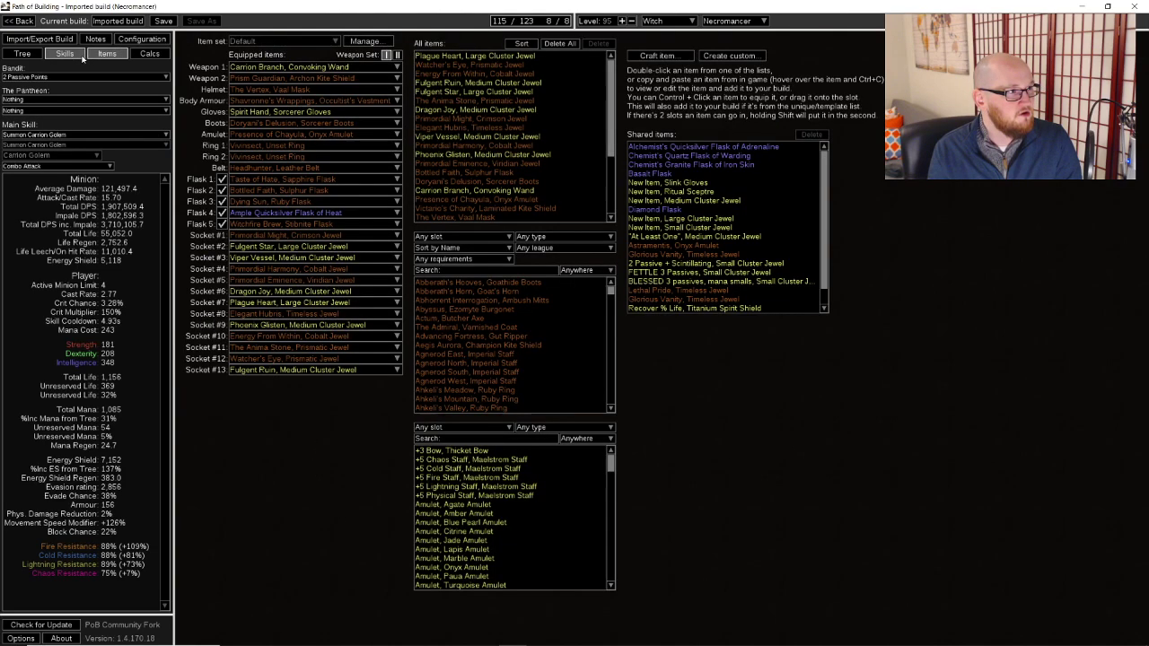
click(23, 54)
scroll(578, 343, down, 3)
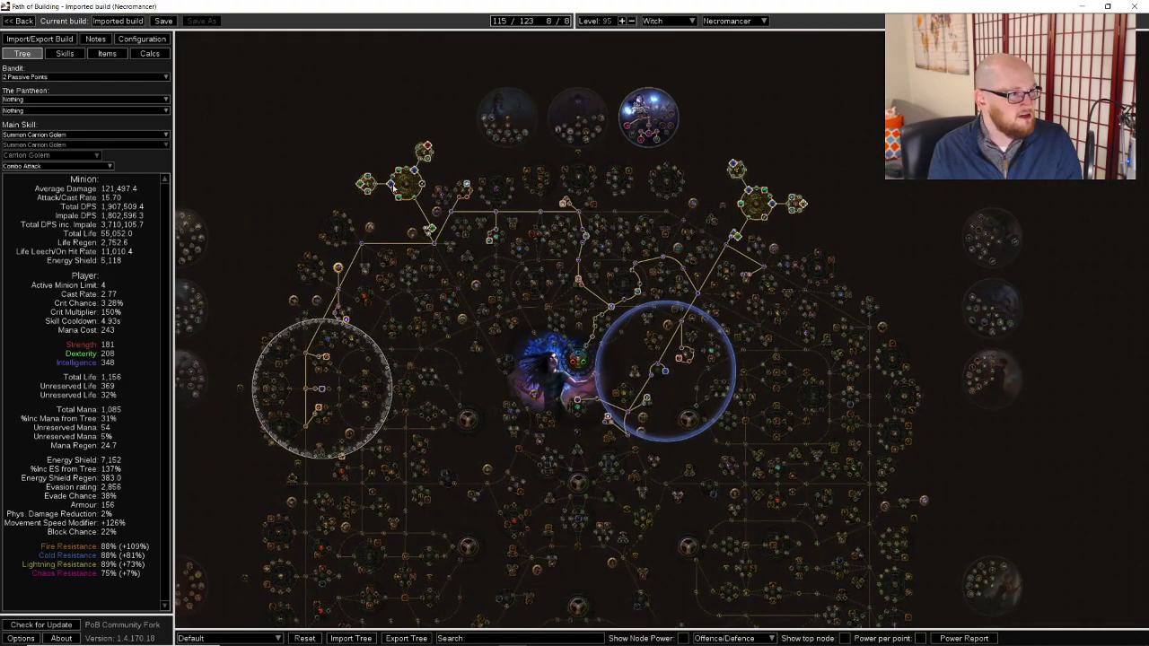
click(107, 54)
click(65, 54)
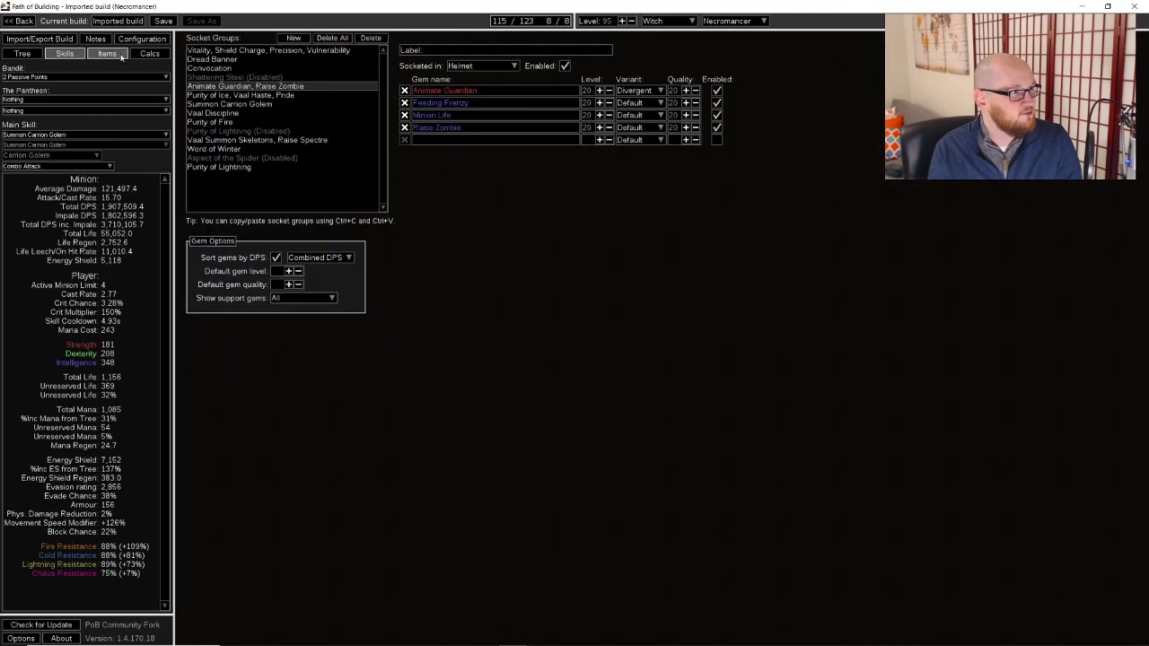
click(24, 54)
Inspect the physical effective hit pool, trying the Shield Charge socket group before setting the calculation view to Convocation
click(149, 54)
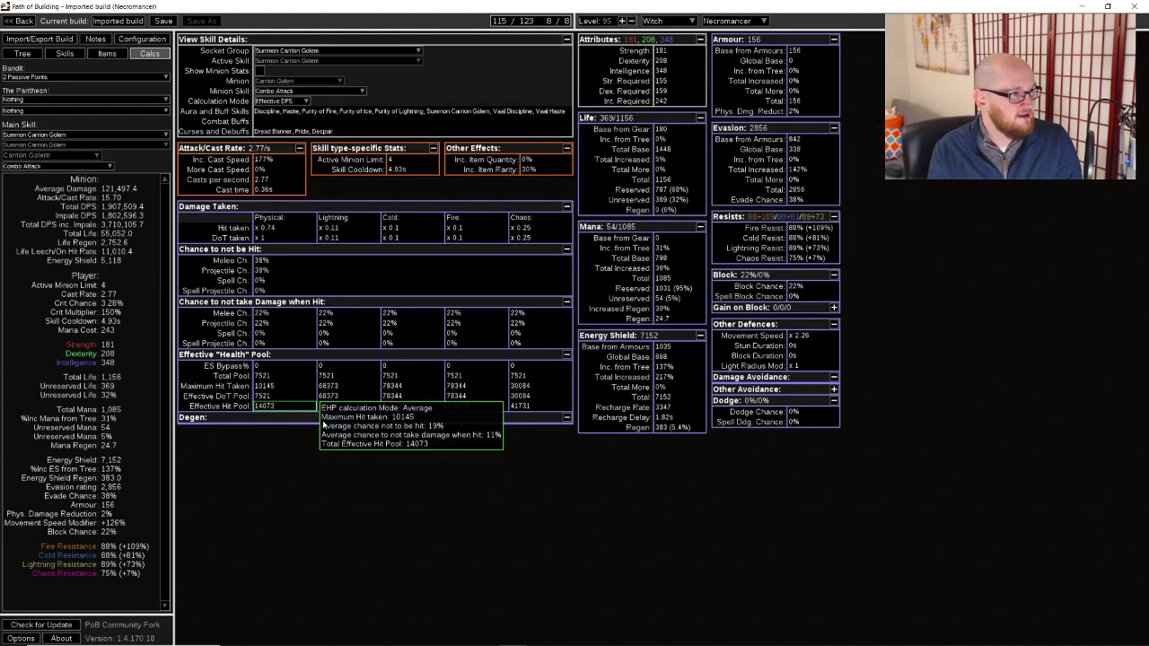
click(301, 52)
click(300, 60)
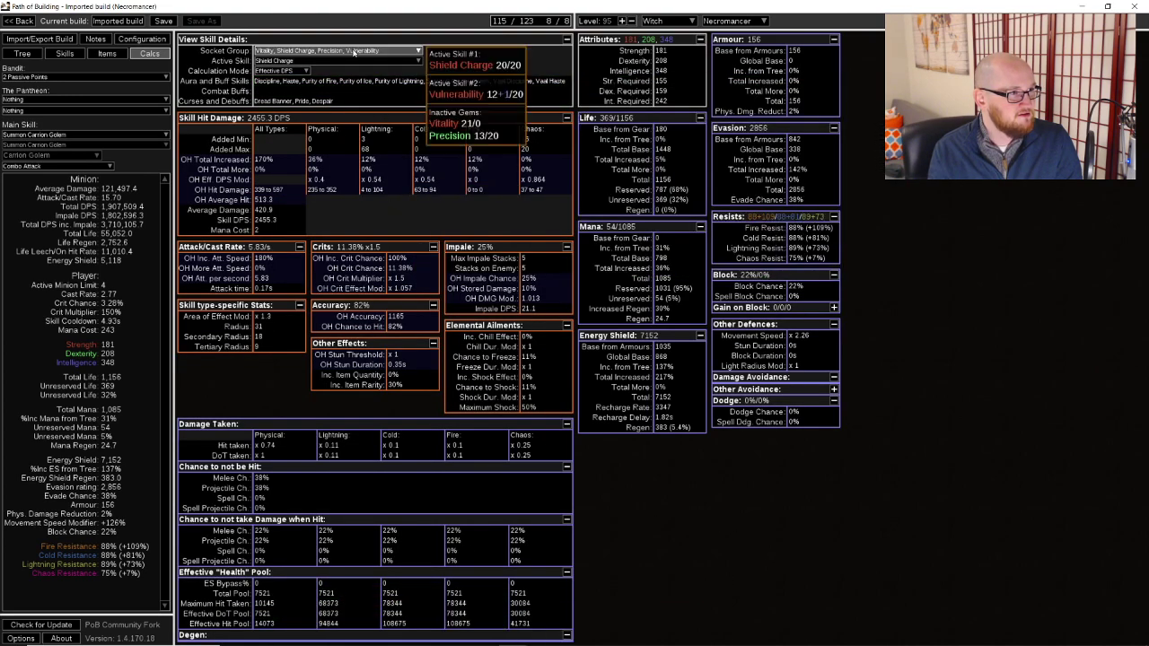
click(337, 52)
click(332, 75)
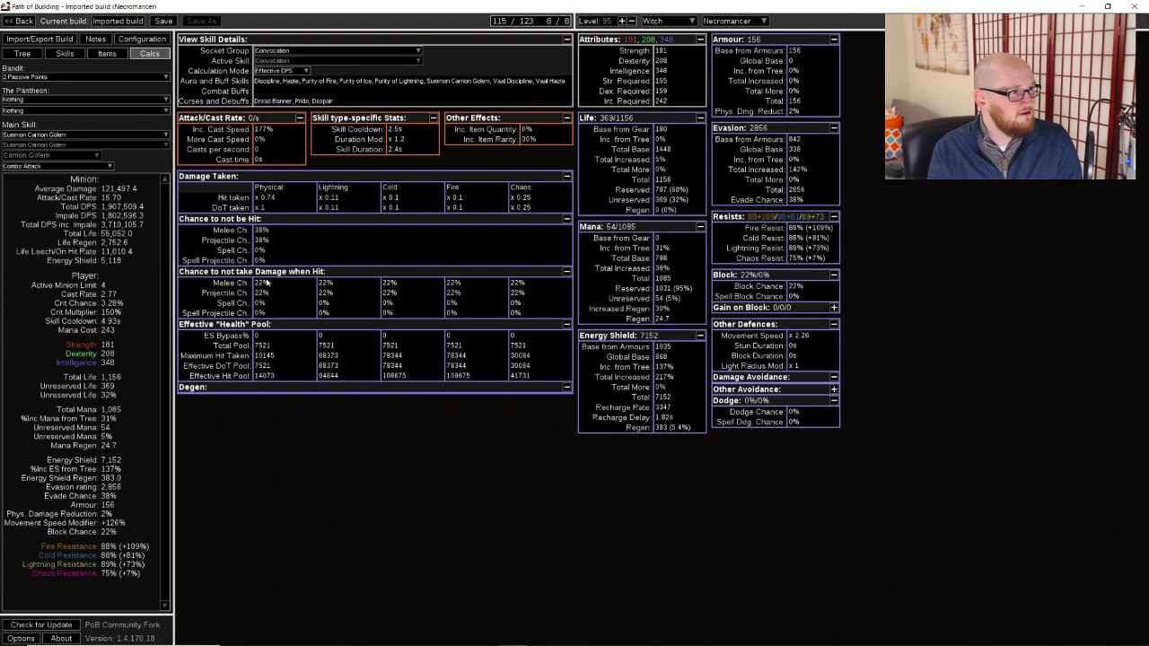
Unequip Bottled Faith, Dying Sun and Witchfire Brew by emptying flask slots 2, 3 and 5
click(106, 54)
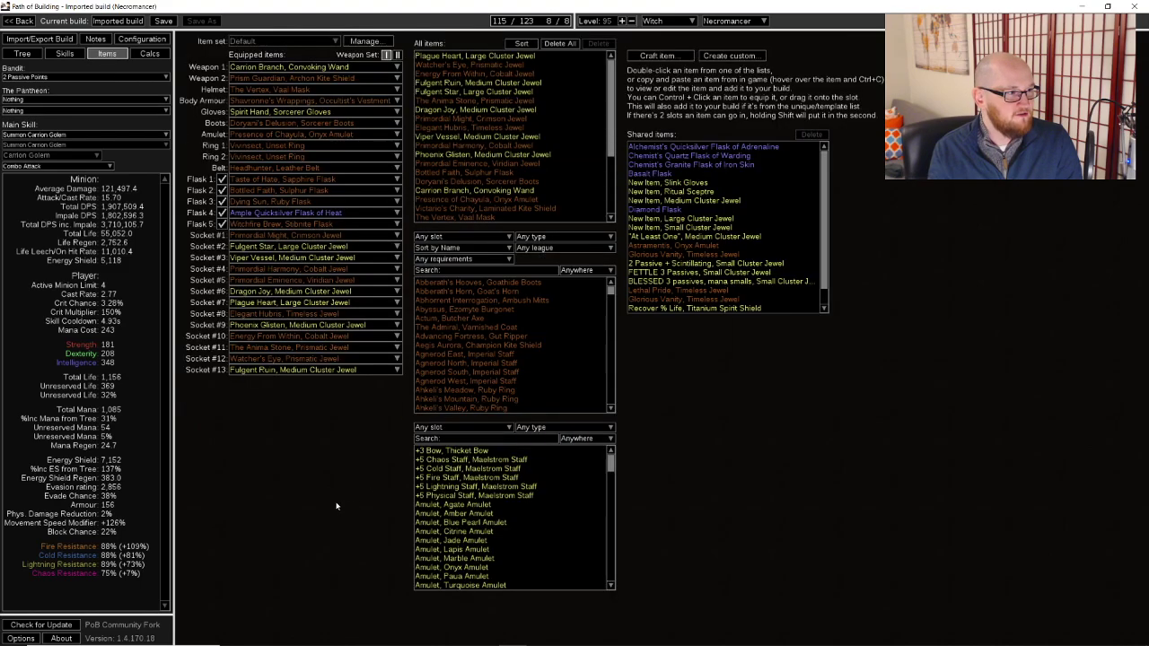
click(314, 190)
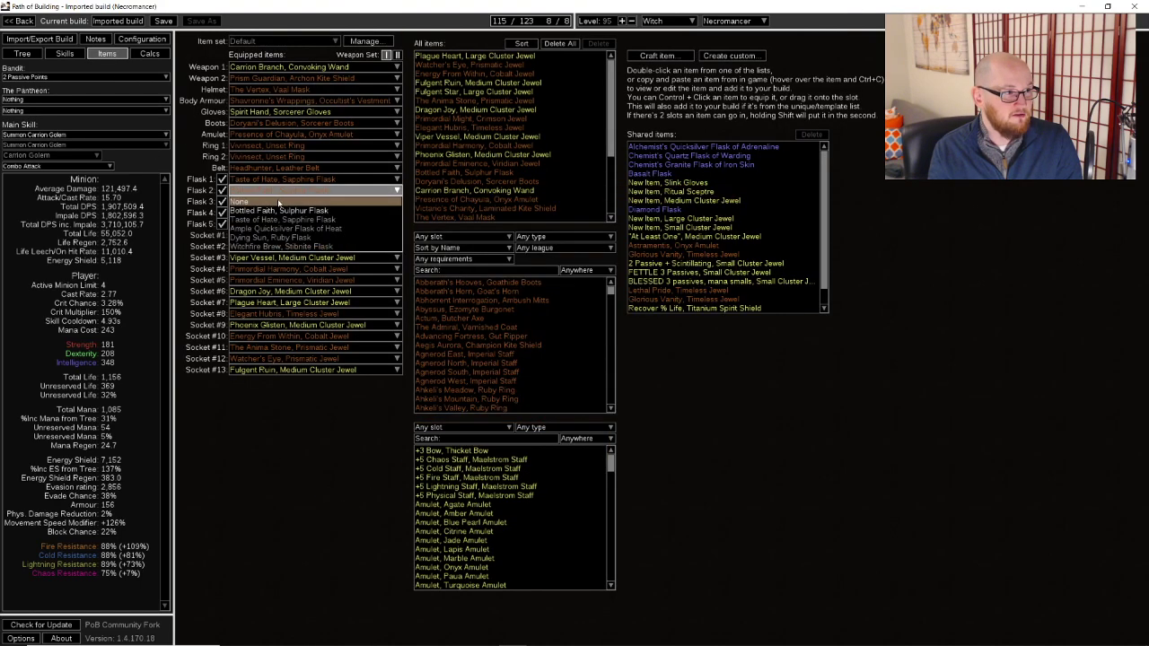
click(287, 202)
click(314, 201)
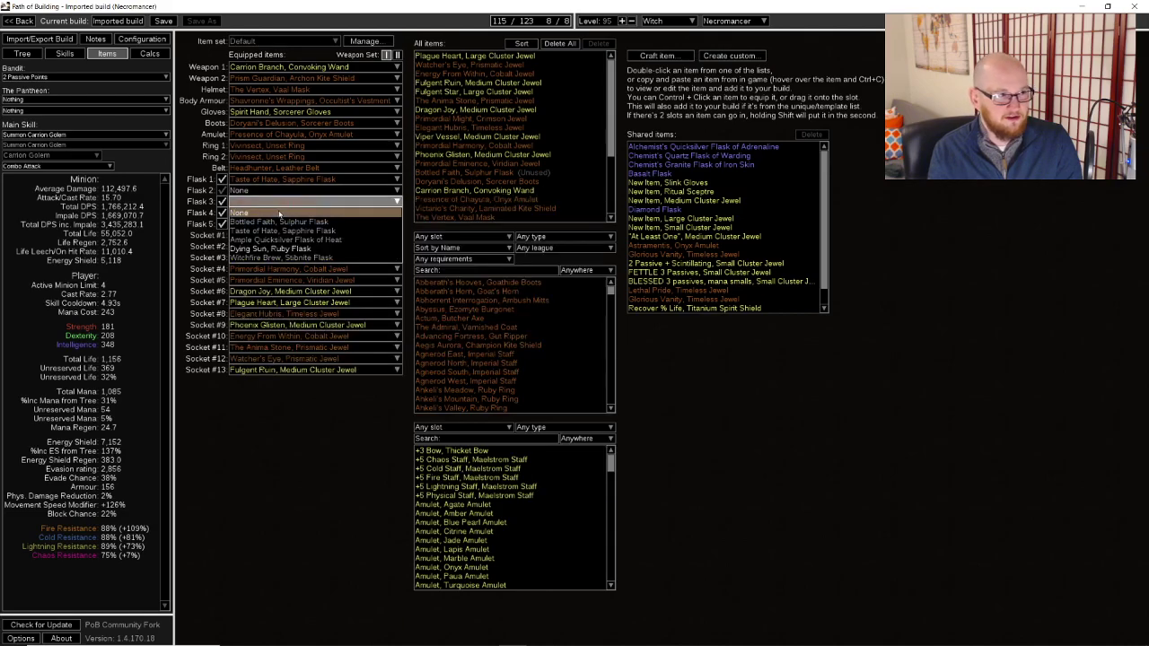
click(288, 213)
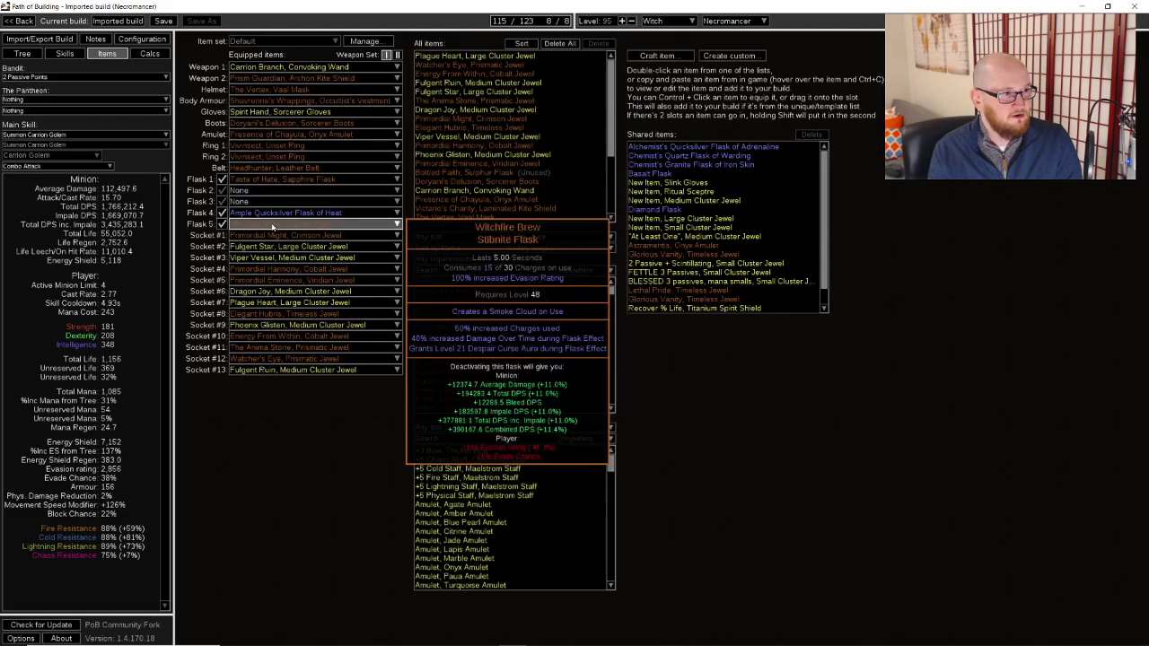
click(223, 224)
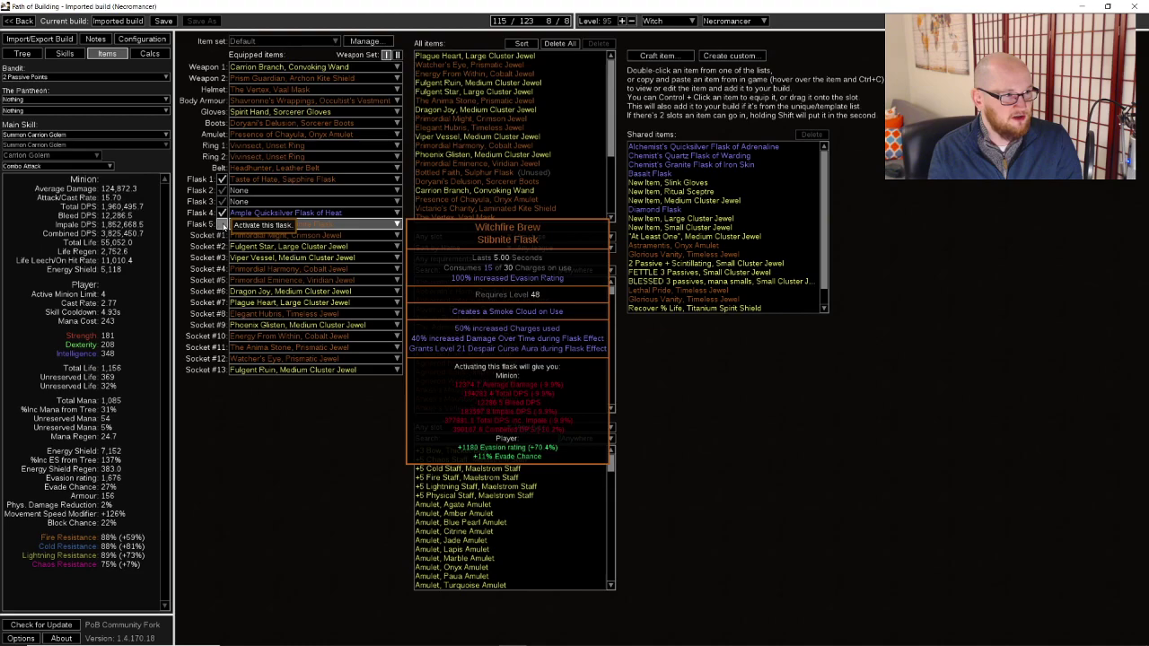
click(314, 224)
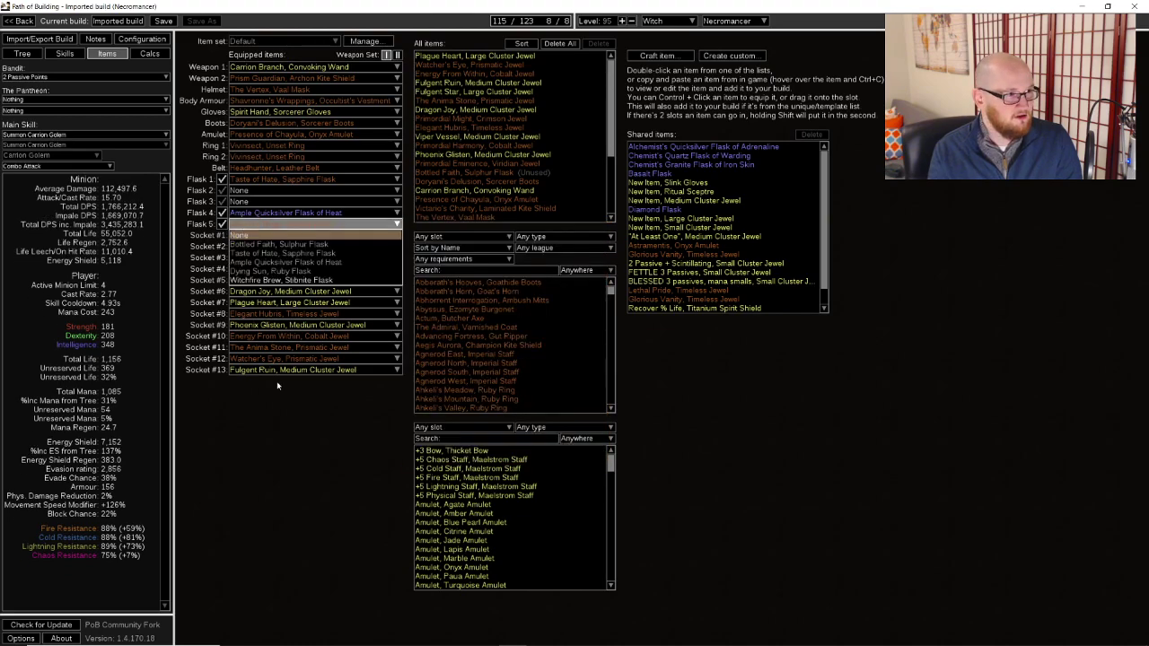
click(279, 235)
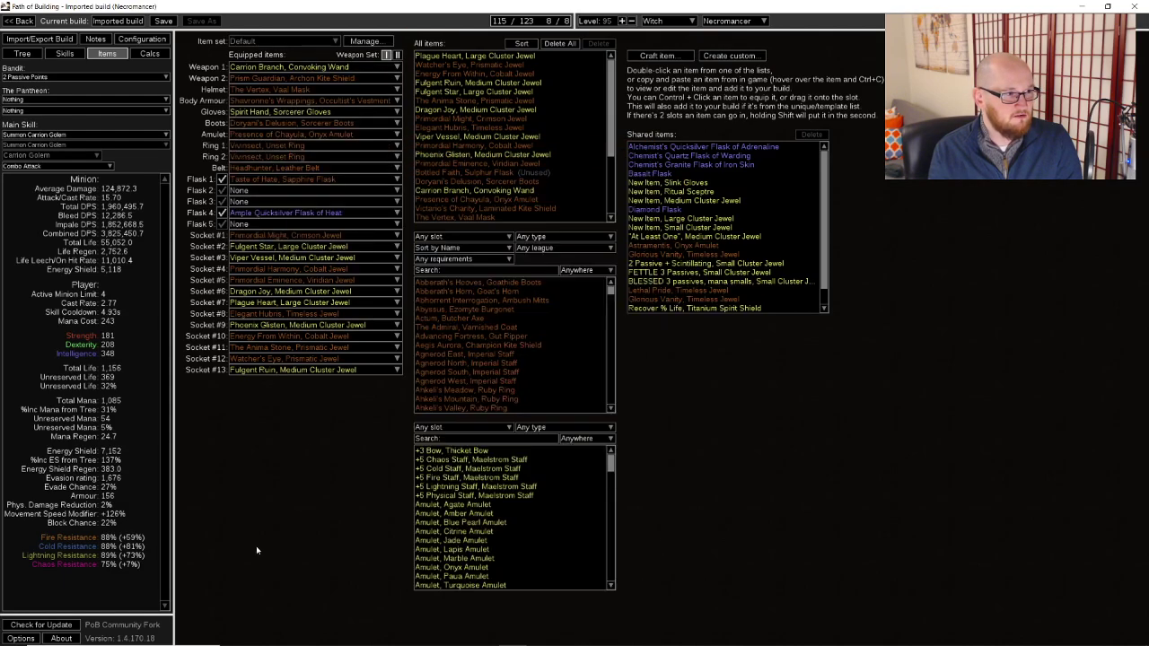
Equip the shared Chemist's Quartz Flask of Warding in flask slot 3, Chemist's Granite Flask of Iron Skin in slot 5 and Basalt Flask in slot 2
mouse_move(321, 213)
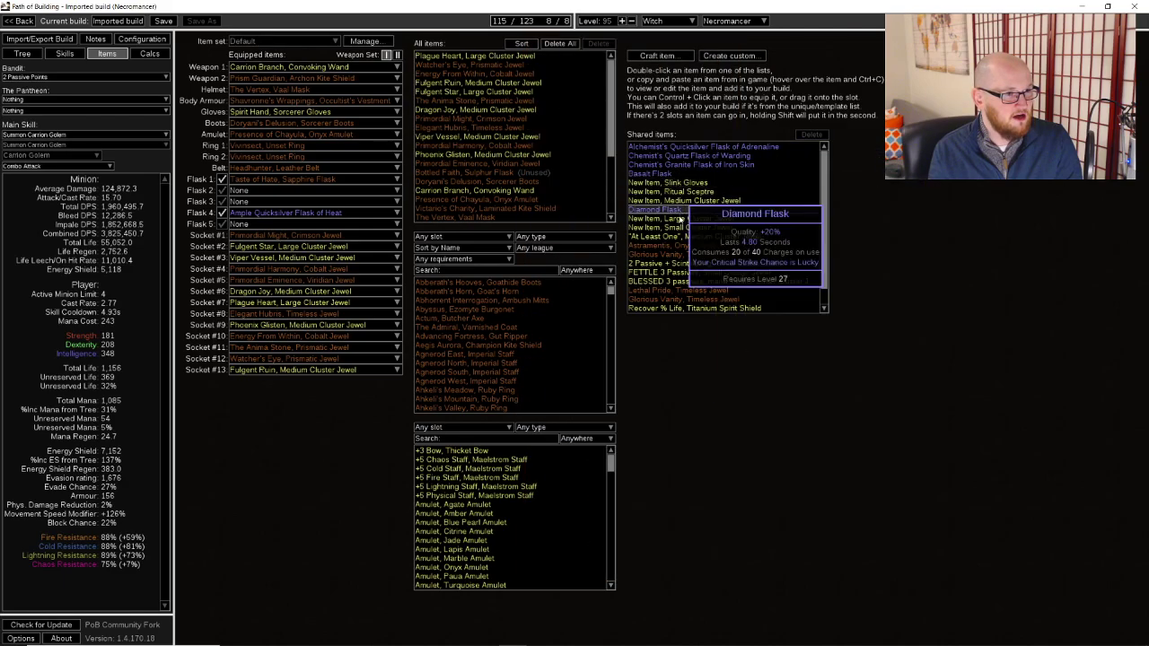
mouse_move(684, 173)
drag(690, 155, 312, 202)
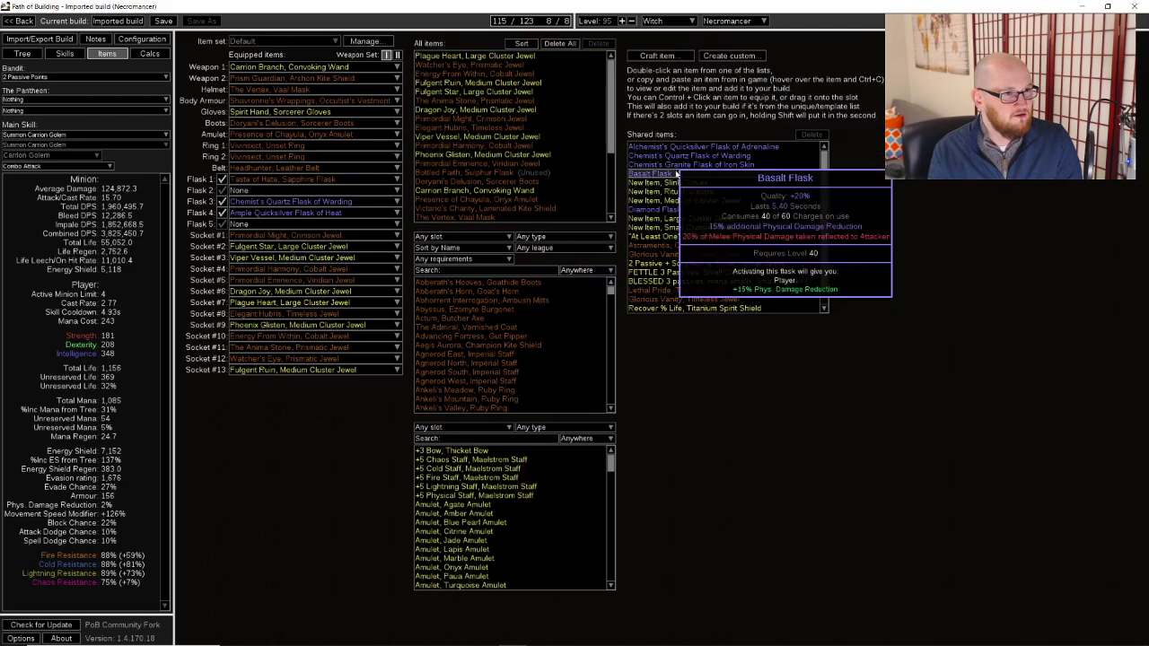
drag(690, 164, 315, 223)
mouse_move(719, 146)
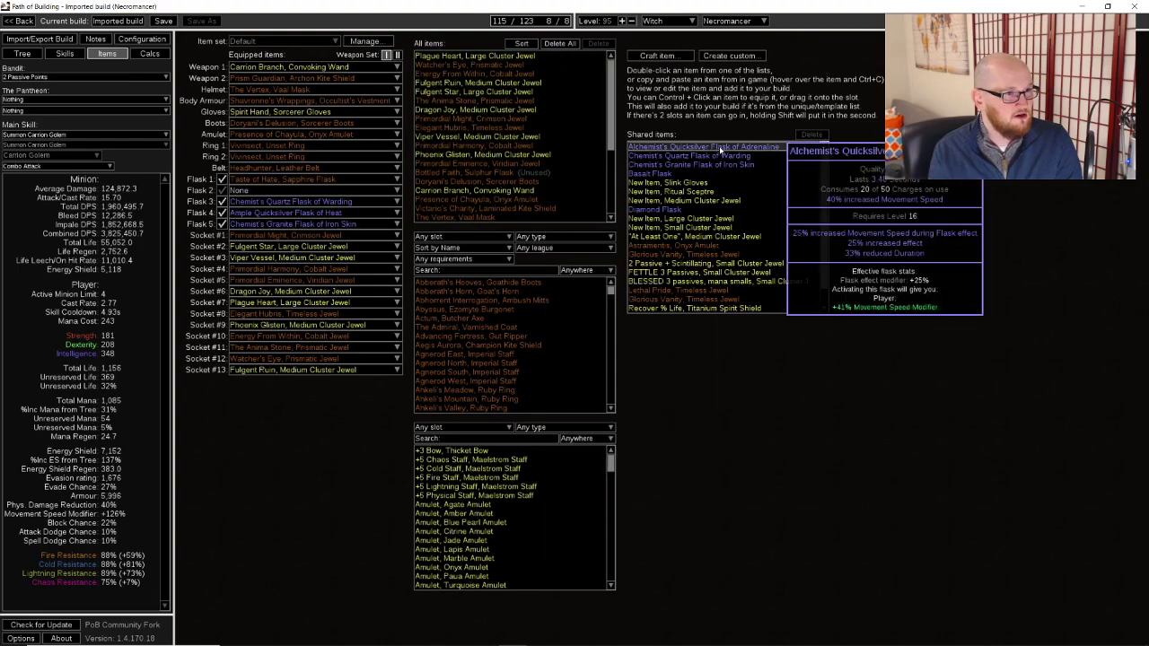
drag(718, 173, 314, 190)
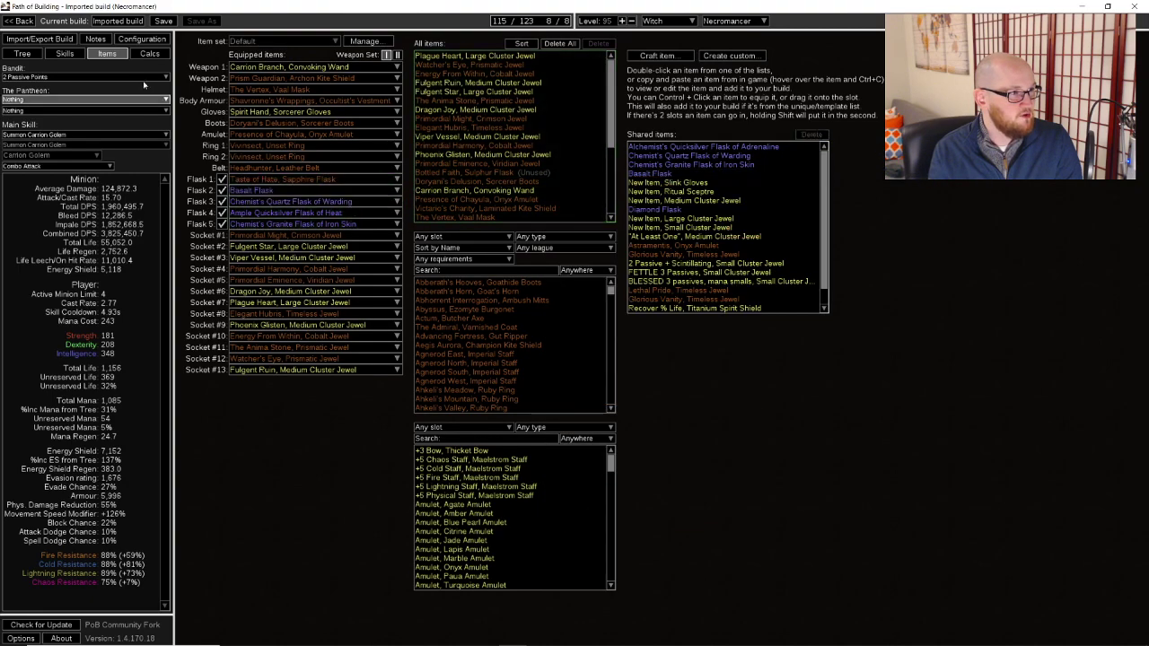
Review the damage-taken and effective hit pool calculations with the new flasks, and look over the passive tree
click(149, 54)
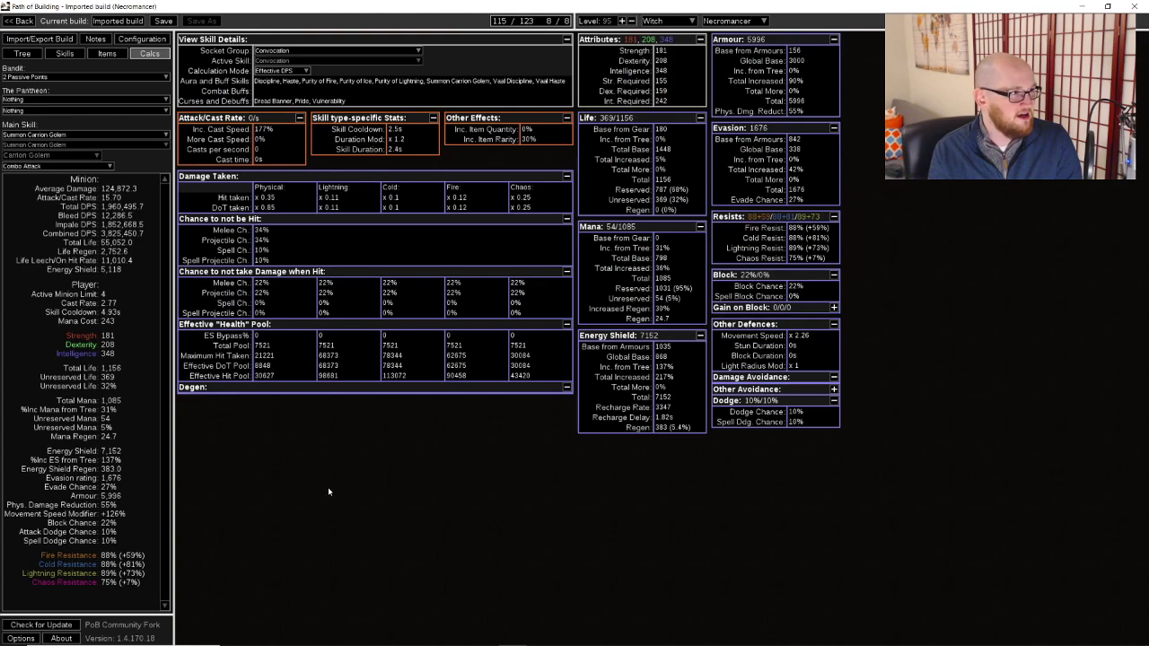
click(114, 55)
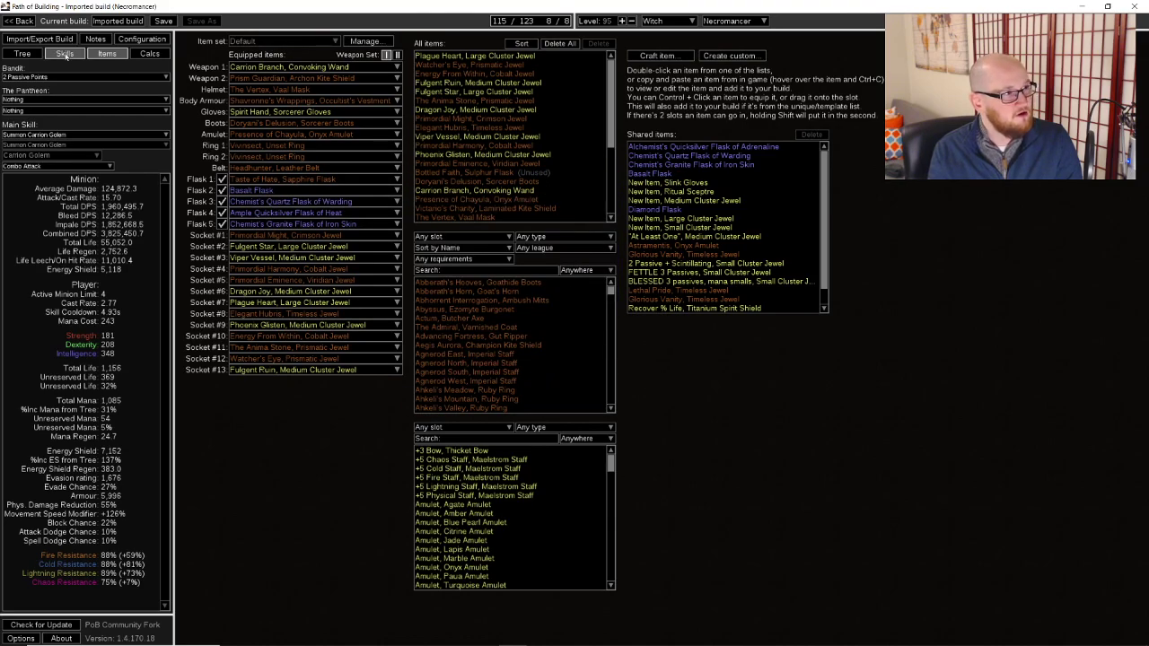
click(23, 54)
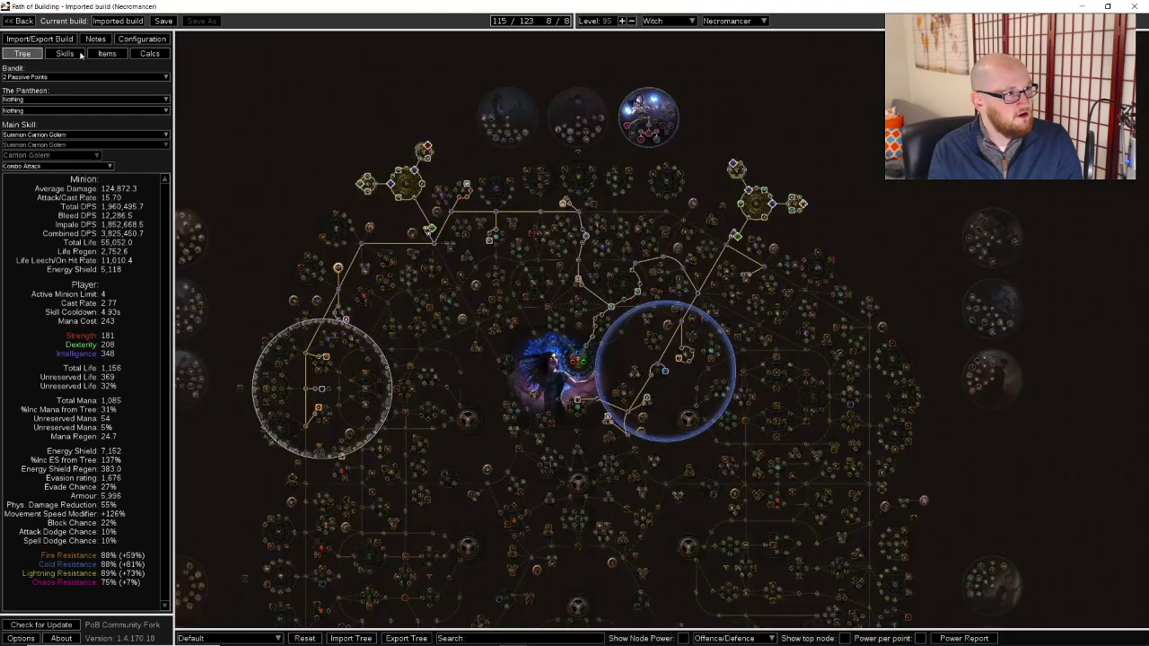
click(150, 54)
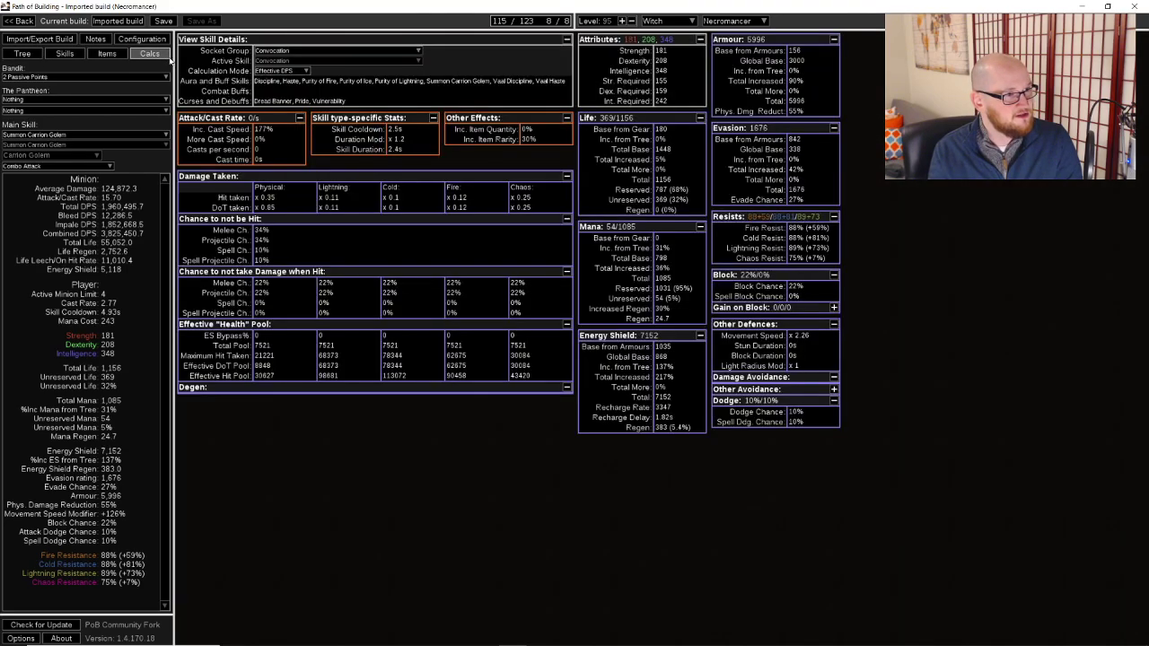
click(23, 54)
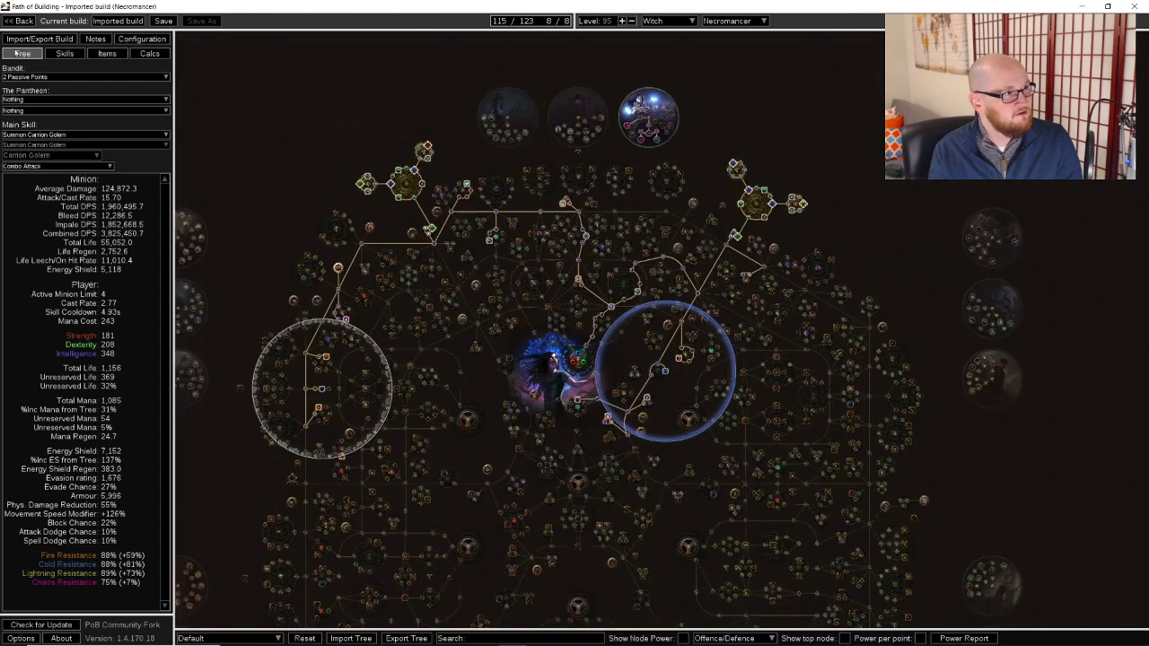
drag(769, 174, 847, 119)
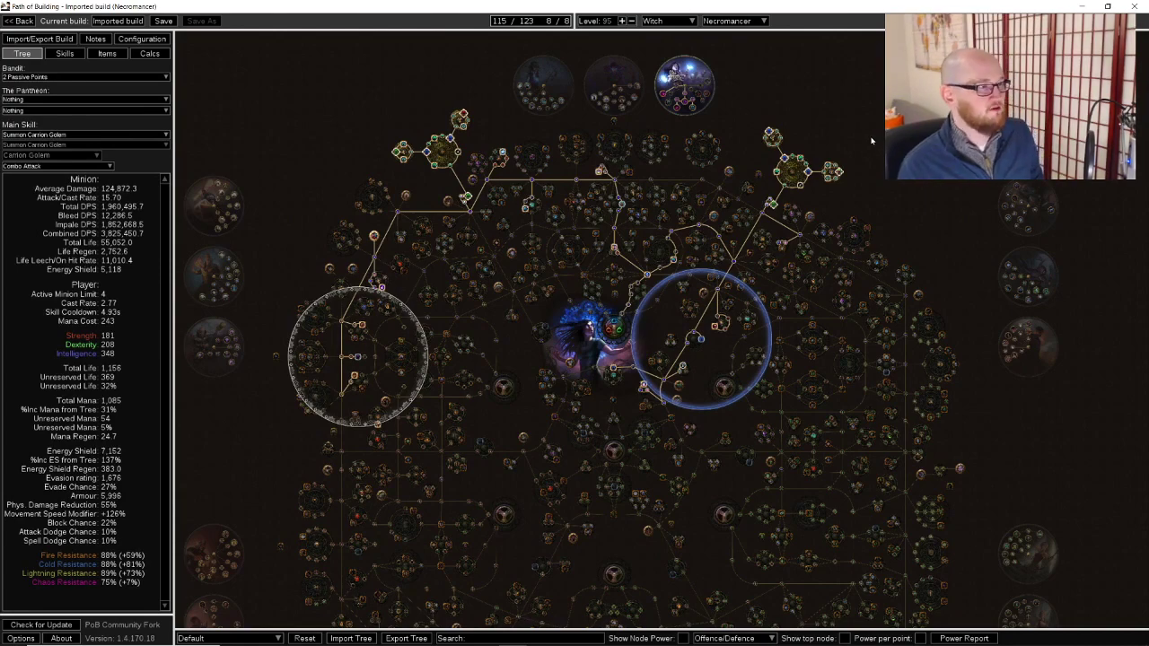
Generate a code for sharing the modified build
click(39, 39)
click(452, 205)
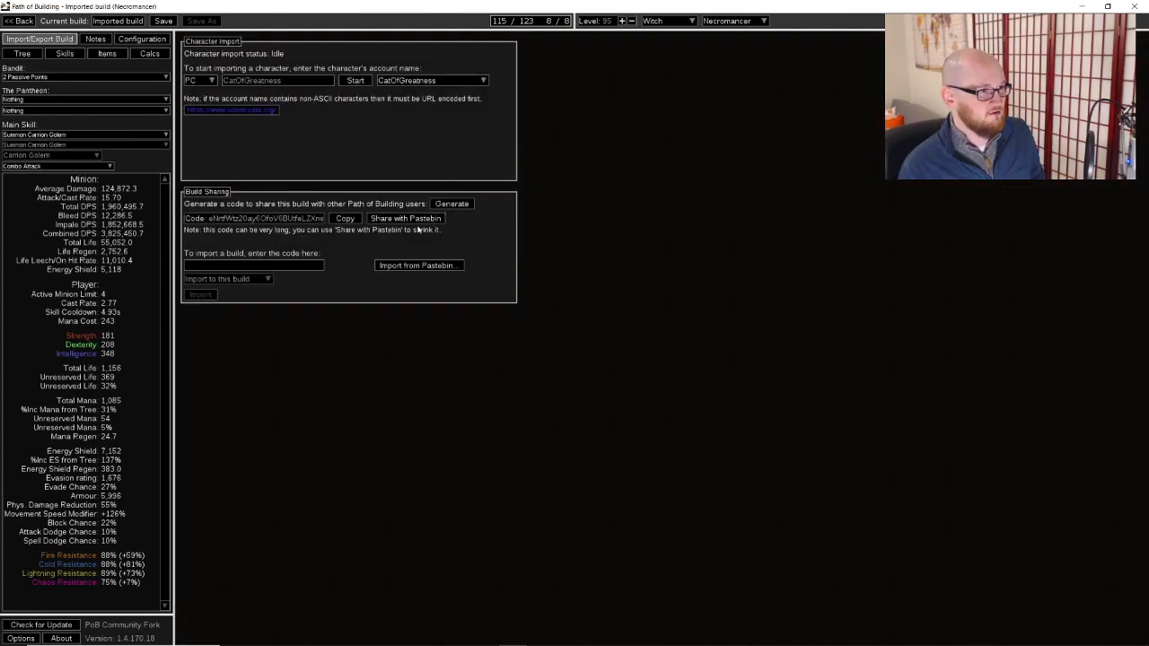